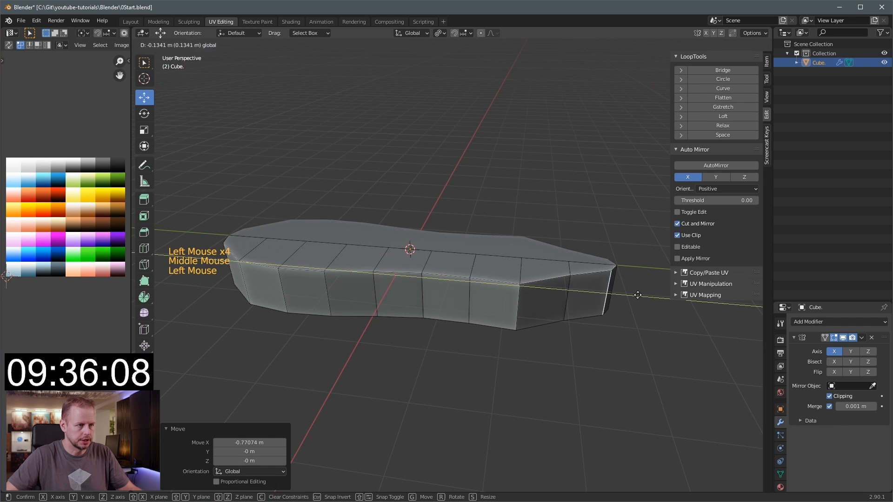
- Add a horizontal loop cut around the slab's side walls and scale the new loop
{"action": "middle_click_drag", "start_coordinate": [521, 295], "coordinate": [560, 291]}
{"action": "middle_click_drag", "start_coordinate": [463, 294], "coordinate": [549, 246]}
{"action": "key", "text": "ctrl+r"}
{"action": "left_click", "coordinate": [394, 314]}
{"action": "right_click", "coordinate": [394, 310]}
{"action": "key", "text": "s"}
{"action": "left_click", "coordinate": [498, 296]}
- Select the row of underside faces from one end to the other and scale it to about 0.79
{"action": "middle_click_drag", "start_coordinate": [519, 282], "coordinate": [291, 152]}
{"action": "key", "text": "3"}
{"action": "left_click", "coordinate": [291, 152]}
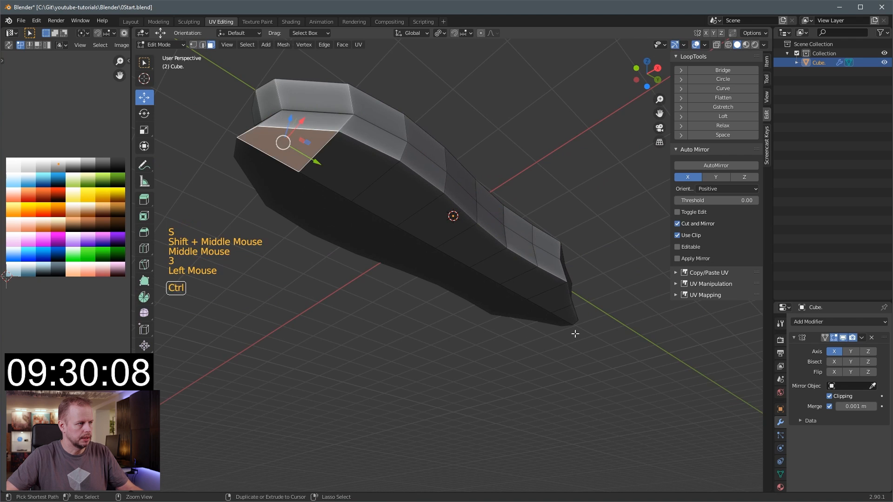
{"action": "left_click", "coordinate": [566, 316], "text": "ctrl"}
{"action": "middle_click_drag", "start_coordinate": [567, 315], "coordinate": [587, 272]}
{"action": "key", "text": "s"}
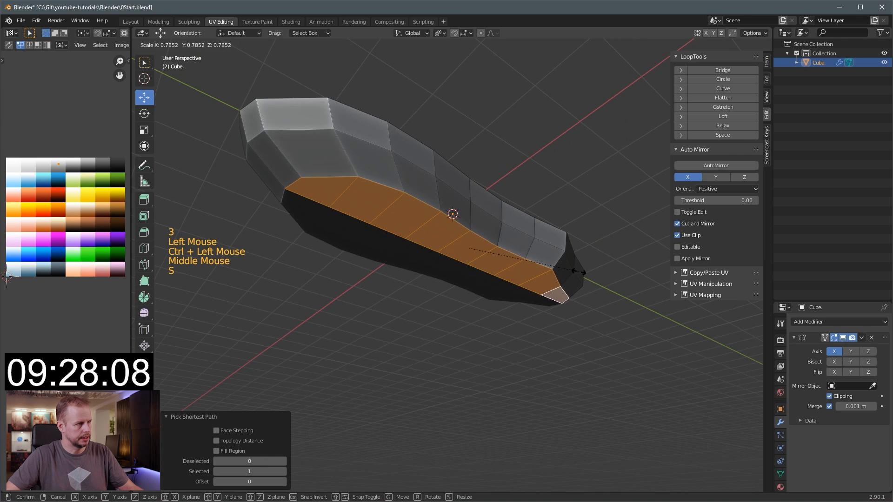
{"action": "left_click", "coordinate": [583, 273]}
- Extrude the underside faces by about 0.26 m and scale the extruded faces to about 0.77
{"action": "key", "text": "e"}
{"action": "left_click", "coordinate": [582, 283]}
{"action": "key", "text": "s"}
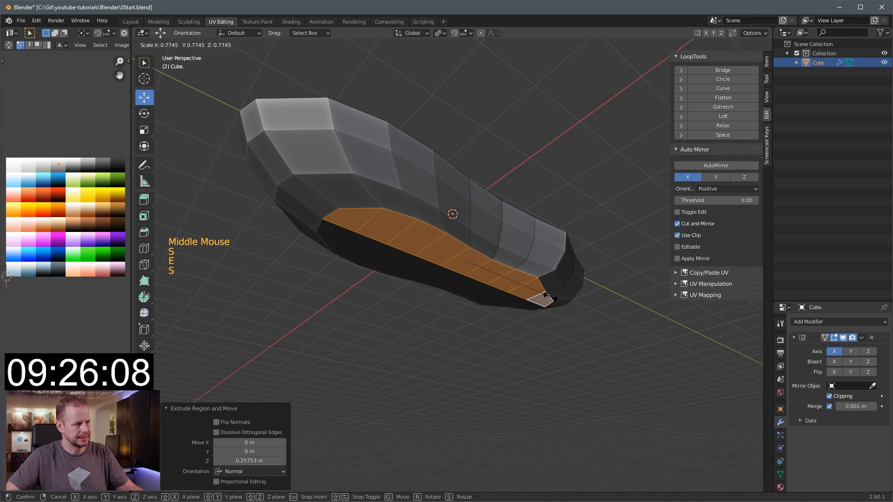
{"action": "left_click", "coordinate": [545, 300]}
- Select the centre edge path along the underside and move it down about 0.16 m
{"action": "key", "text": "2"}
{"action": "left_click", "coordinate": [344, 231]}
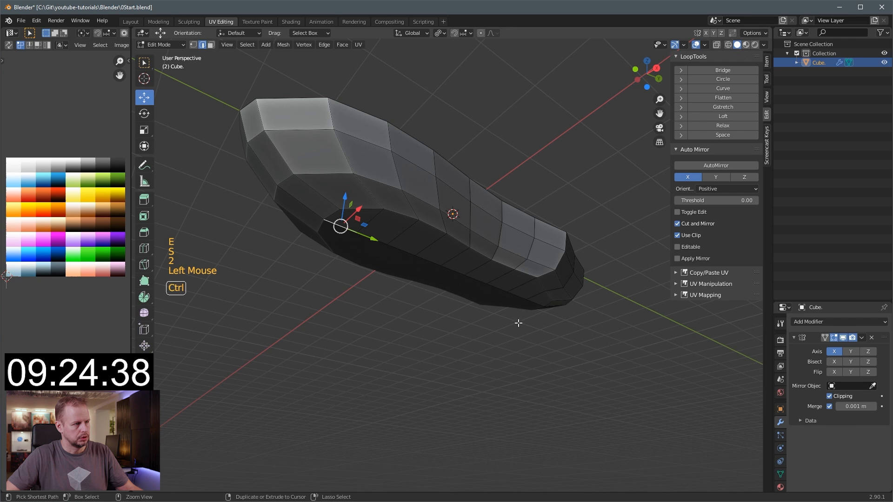
{"action": "left_click", "coordinate": [540, 307], "text": "ctrl"}
{"action": "left_click_drag", "start_coordinate": [453, 239], "coordinate": [455, 252]}
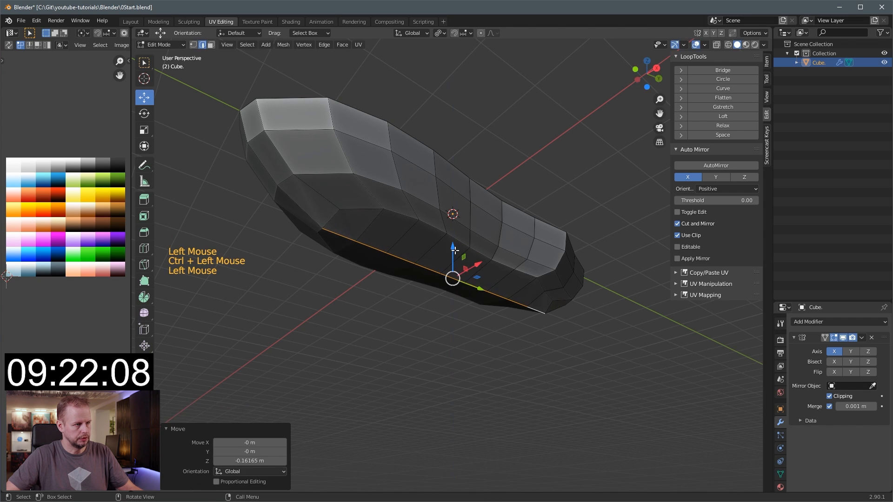
- In side view with proportional editing at size 1.33, pull the -Y bottom corner vertex down and raise a nearby vertex about 0.21 m
{"action": "key", "text": "KP_3"}
{"action": "key", "text": "1"}
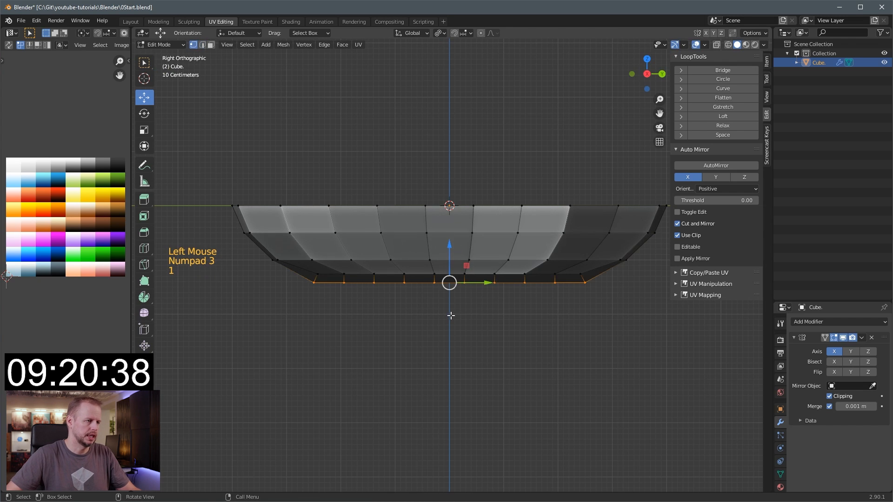
{"action": "left_click", "coordinate": [323, 289]}
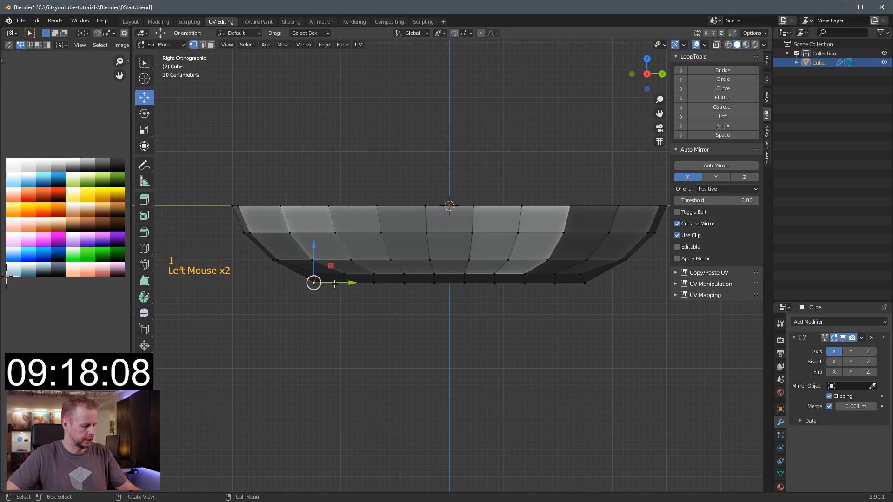
{"action": "key", "text": "o"}
{"action": "key", "text": "g"}
{"action": "scroll", "coordinate": [335, 297], "scroll_direction": "down", "scroll_amount": 3}
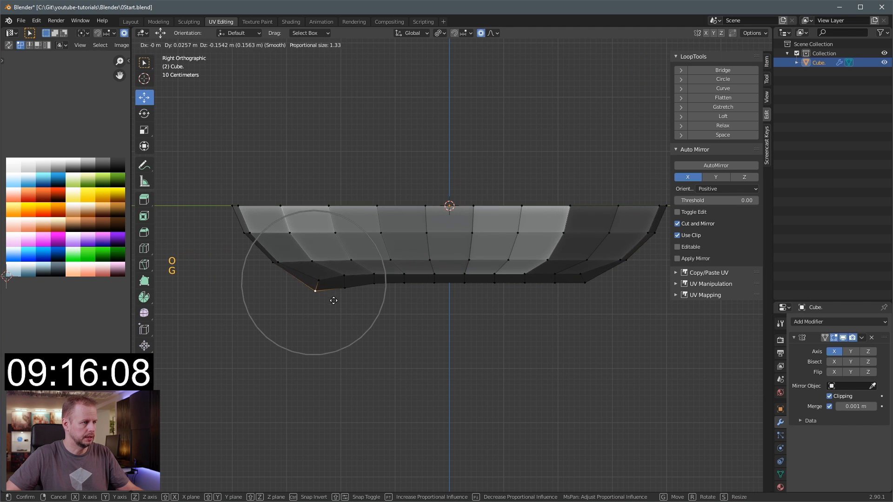
{"action": "left_click", "coordinate": [331, 307]}
{"action": "left_click", "coordinate": [379, 283]}
{"action": "key", "text": "g"}
{"action": "left_click", "coordinate": [378, 269]}
- Raise several underside vertices from the middle to the +Y end with proportional editing to form a shallower, irregular profile
{"action": "left_click", "coordinate": [466, 269]}
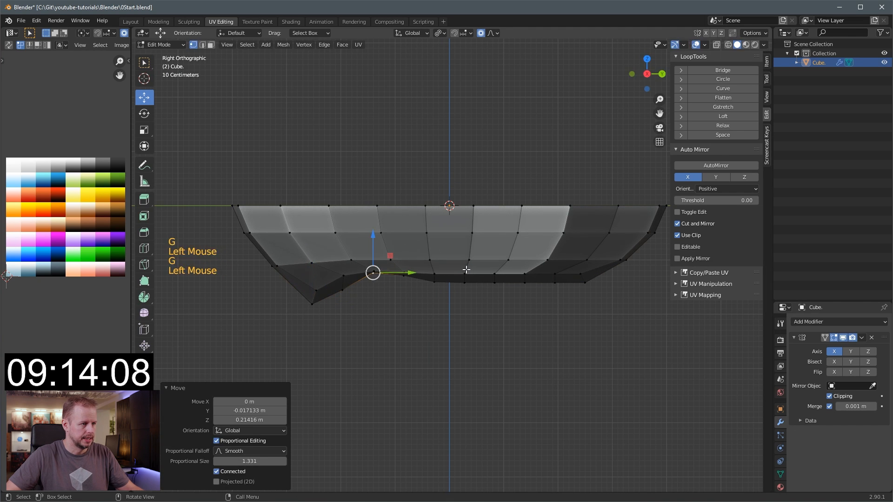
{"action": "key", "text": "g"}
{"action": "left_click", "coordinate": [469, 248]}
{"action": "left_click", "coordinate": [546, 268]}
{"action": "key", "text": "g"}
{"action": "left_click", "coordinate": [543, 251]}
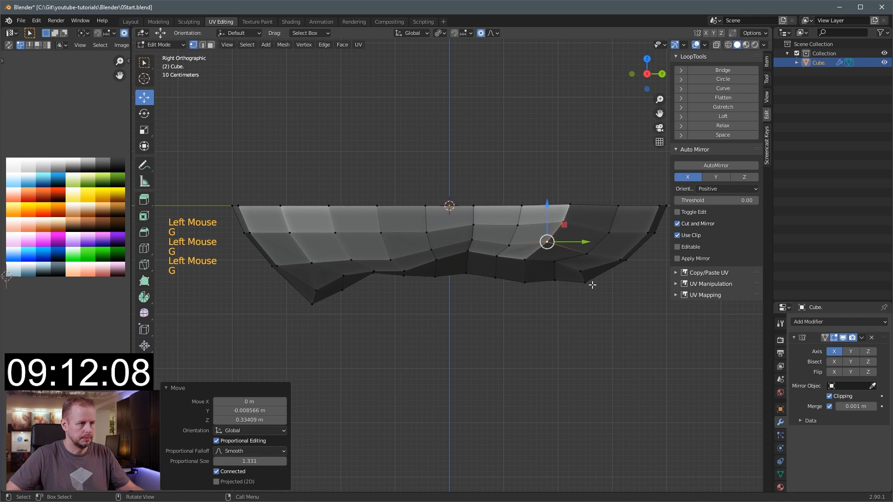
{"action": "key", "text": "g"}
{"action": "left_click", "coordinate": [597, 251]}
{"action": "left_click", "coordinate": [627, 251]}
{"action": "key", "text": "g"}
{"action": "left_click", "coordinate": [628, 255]}
- Move two bottom vertices just past the underside's middle, toward +Y, slightly upward with proportional editing
{"action": "left_click", "coordinate": [469, 273]}
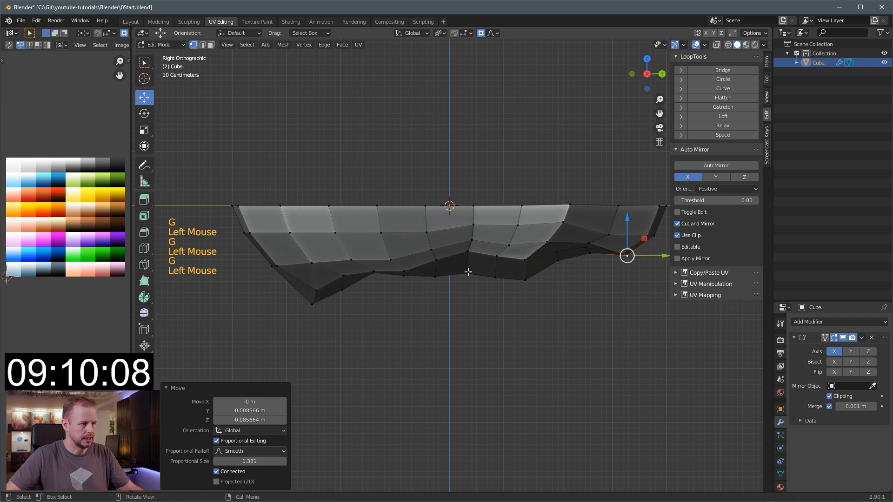
{"action": "key", "text": "g"}
{"action": "left_click", "coordinate": [468, 268]}
{"action": "left_click", "coordinate": [522, 276]}
{"action": "key", "text": "g"}
{"action": "left_click", "coordinate": [517, 266]}
- Deepen the -Y half of the underside by pulling one bottom vertex down and adjusting two neighbouring vertices
{"action": "left_click", "coordinate": [376, 275]}
{"action": "key", "text": "g"}
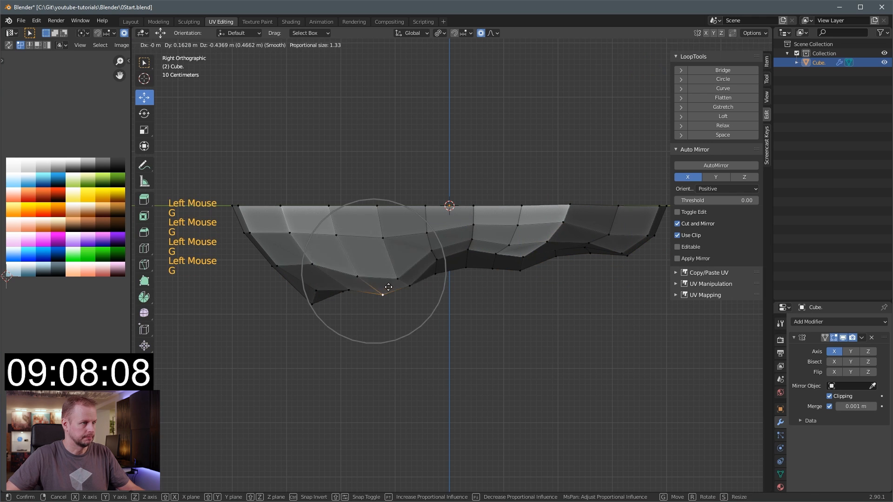
{"action": "left_click", "coordinate": [383, 289]}
{"action": "left_click", "coordinate": [409, 258]}
{"action": "key", "text": "g"}
{"action": "left_click", "coordinate": [410, 254]}
{"action": "left_click", "coordinate": [312, 263]}
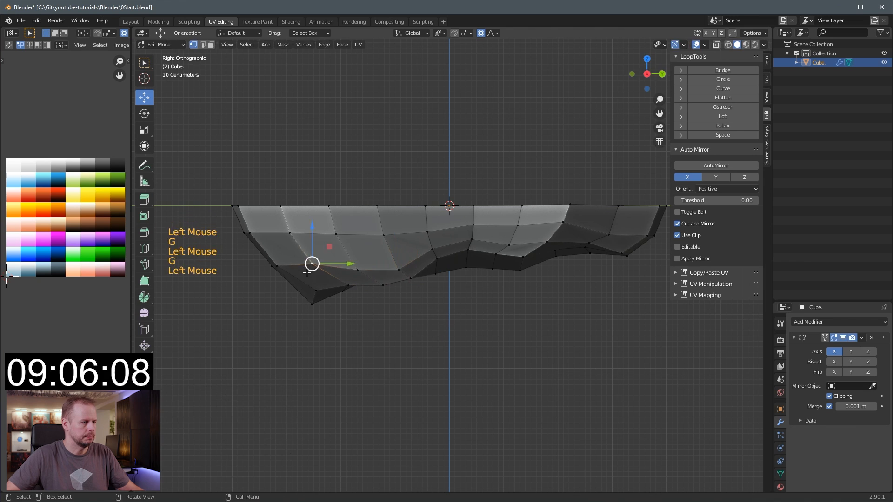
{"action": "key", "text": "g"}
{"action": "left_click", "coordinate": [312, 264]}
- Select all faces of the mesh and unwrap them with Project From View in the right orthographic view
{"action": "middle_click_drag", "start_coordinate": [310, 264], "coordinate": [314, 253]}
{"action": "key", "text": "a"}
{"action": "key", "text": "3"}
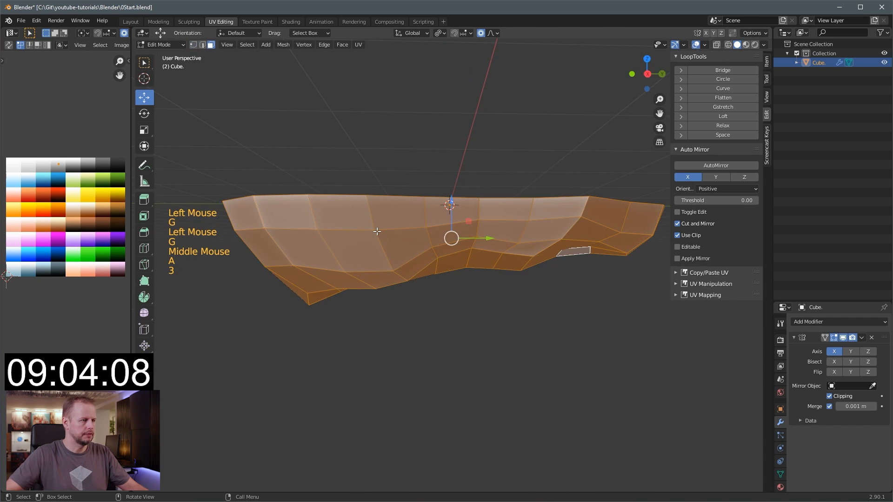
{"action": "key", "text": "KP_3"}
{"action": "left_click", "coordinate": [358, 45]}
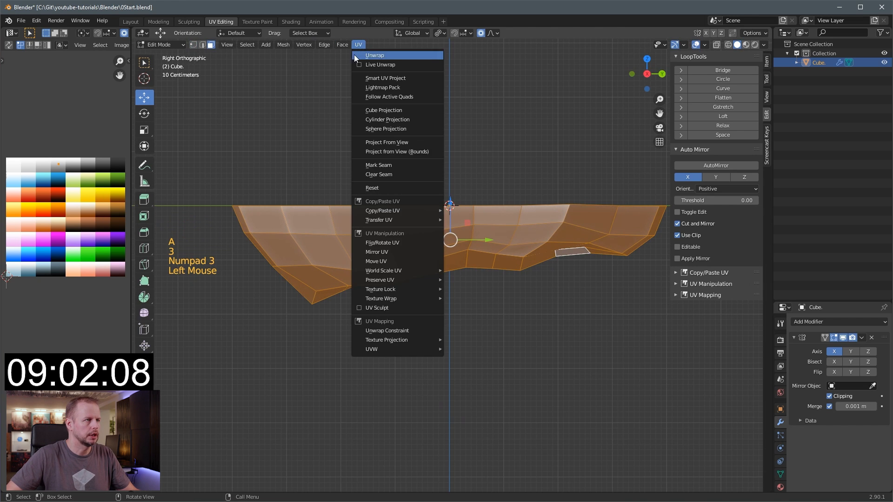
{"action": "left_click", "coordinate": [387, 142]}
- Shrink the projected UVs and place them on the dark brown swatches of the palette texture
{"action": "key", "text": "s"}
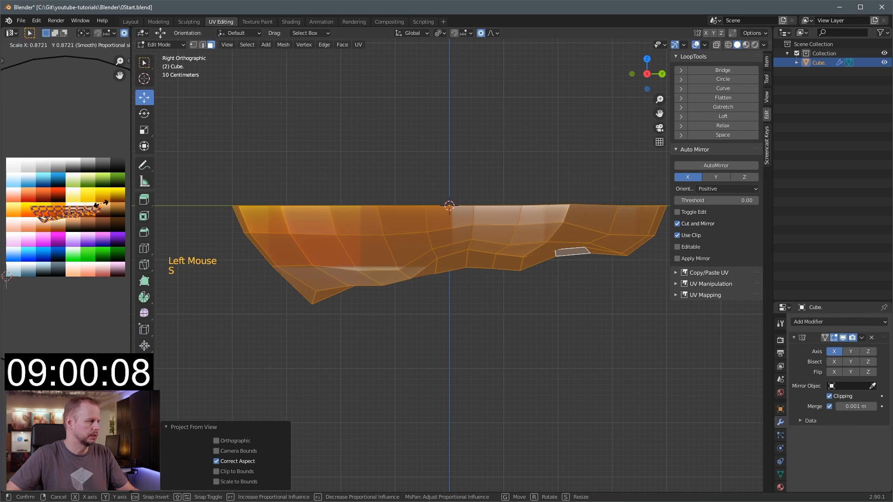
{"action": "key", "text": "s"}
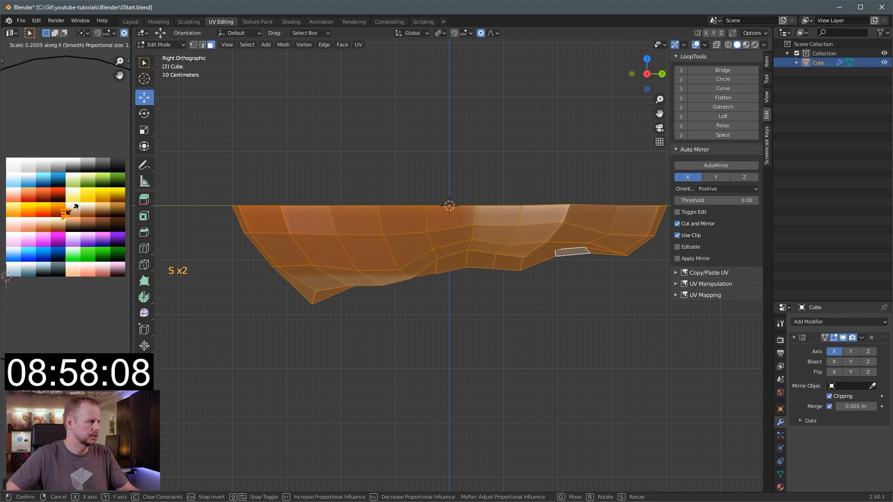
{"action": "left_click", "coordinate": [75, 210]}
{"action": "key", "text": "g"}
{"action": "left_click", "coordinate": [97, 219]}
{"action": "key", "text": "s"}
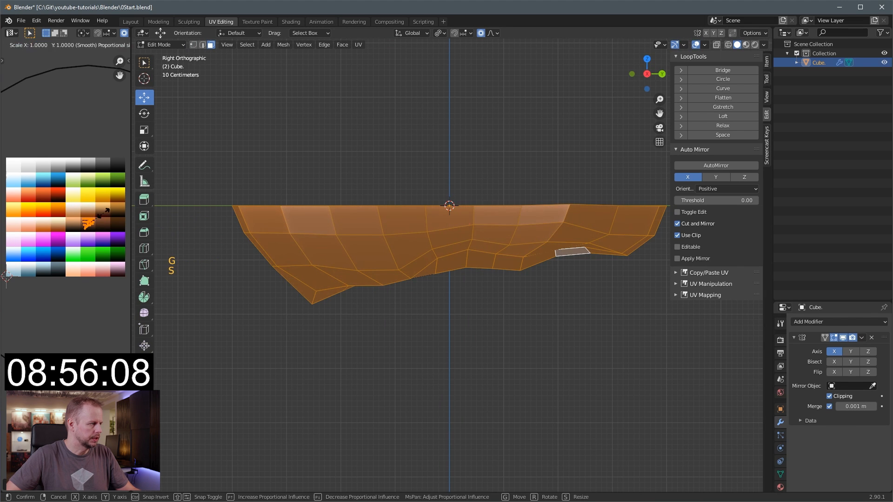
{"action": "left_click", "coordinate": [103, 216]}
- Return to Object Mode and apply the Mirror modifier to the brown mesh
{"action": "middle_click_drag", "start_coordinate": [316, 260], "coordinate": [266, 250]}
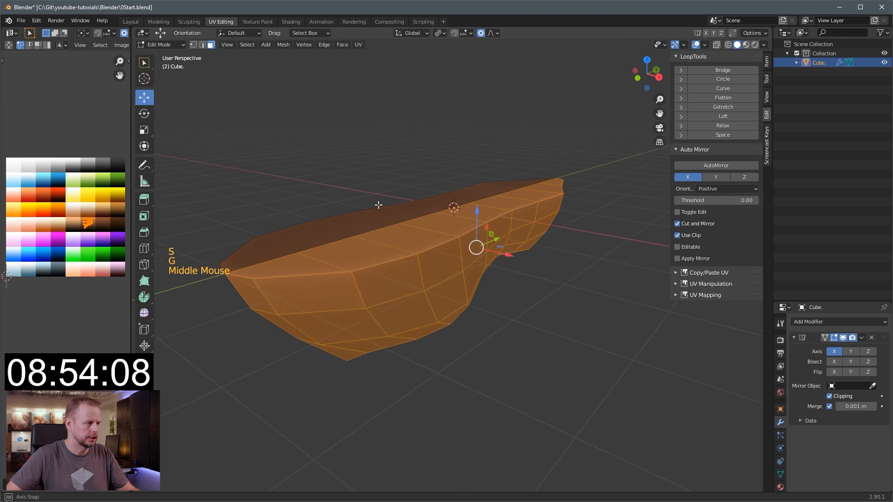
{"action": "key", "text": "Tab"}
{"action": "key", "text": "3"}
{"action": "key", "text": "Tab"}
{"action": "key", "text": "3"}
{"action": "left_click", "coordinate": [306, 262]}
{"action": "middle_click_drag", "start_coordinate": [388, 245], "coordinate": [379, 263]}
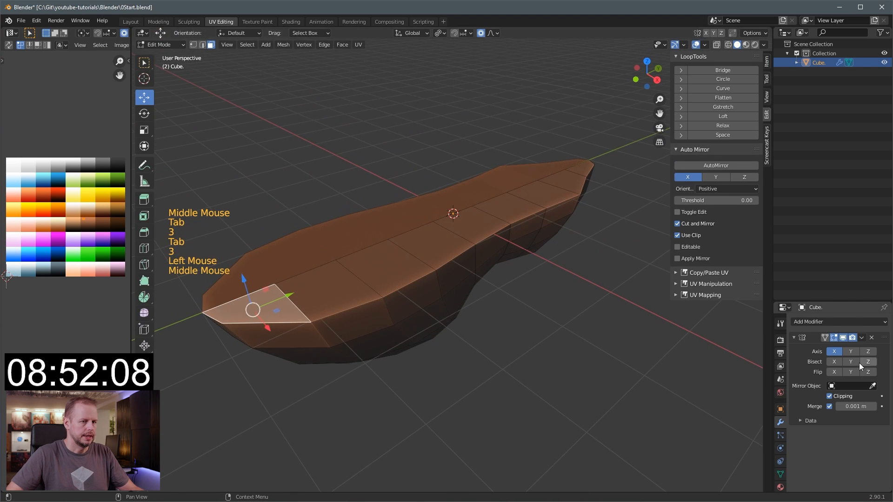
{"action": "key", "text": "Tab"}
{"action": "scroll", "coordinate": [475, 277], "scroll_direction": "down", "scroll_amount": 3}
{"action": "key", "text": "ctrl+a"}
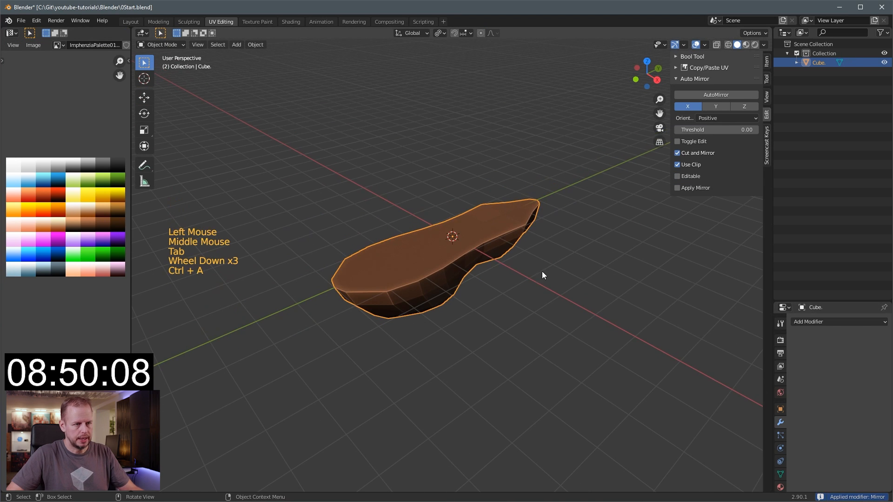
- Select all the top faces of the mesh in Edit Mode and extrude them upward about 0.09 m
{"action": "middle_click_drag", "start_coordinate": [543, 272], "coordinate": [417, 271]}
{"action": "scroll", "coordinate": [417, 272], "scroll_direction": "up", "scroll_amount": 3}
{"action": "key", "text": "Tab"}
{"action": "key", "text": "3"}
{"action": "scroll", "coordinate": [393, 261], "scroll_direction": "down", "scroll_amount": 2}
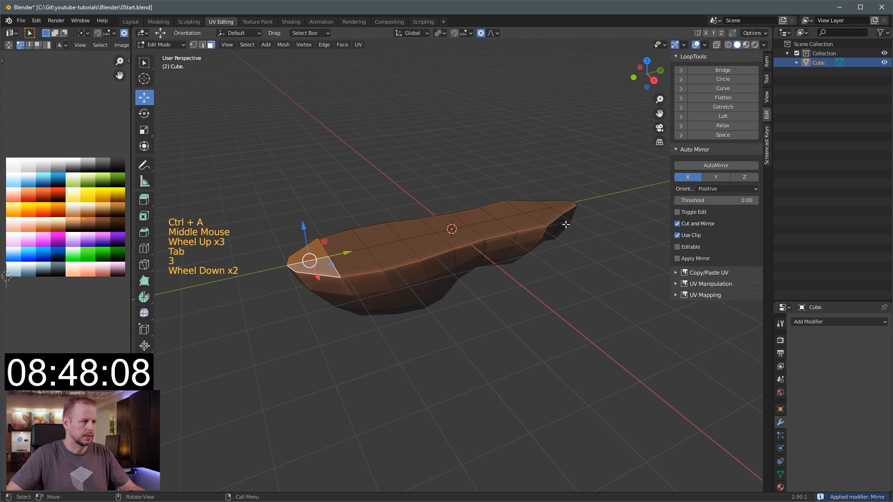
{"action": "left_click", "coordinate": [563, 206], "text": "ctrl"}
{"action": "left_click", "coordinate": [350, 238], "text": "ctrl+shift"}
{"action": "middle_click_drag", "start_coordinate": [457, 262], "coordinate": [461, 256]}
{"action": "key", "text": "e"}
{"action": "left_click", "coordinate": [458, 253]}
- Turn off proportional editing and scale the extruded top faces outward to 1.03
{"action": "key", "text": "s"}
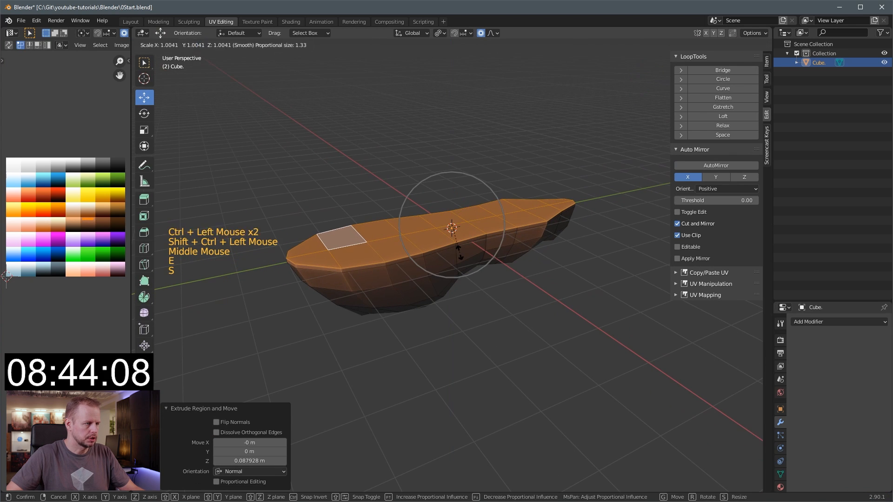
{"action": "key", "text": "Escape"}
{"action": "key", "text": "o"}
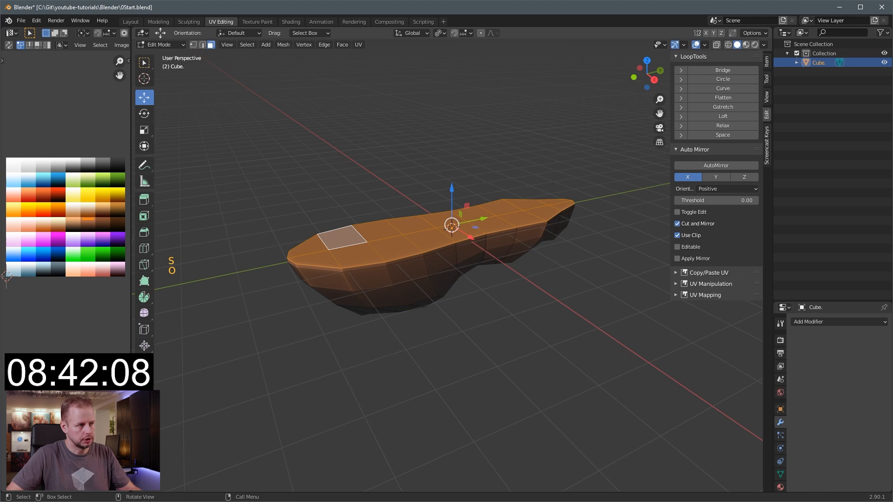
{"action": "key", "text": "s"}
{"action": "left_click", "coordinate": [493, 259]}
- Extrude the top upward twice, then taper it to 0.98 overall and about 0.93 along X
{"action": "key", "text": "e"}
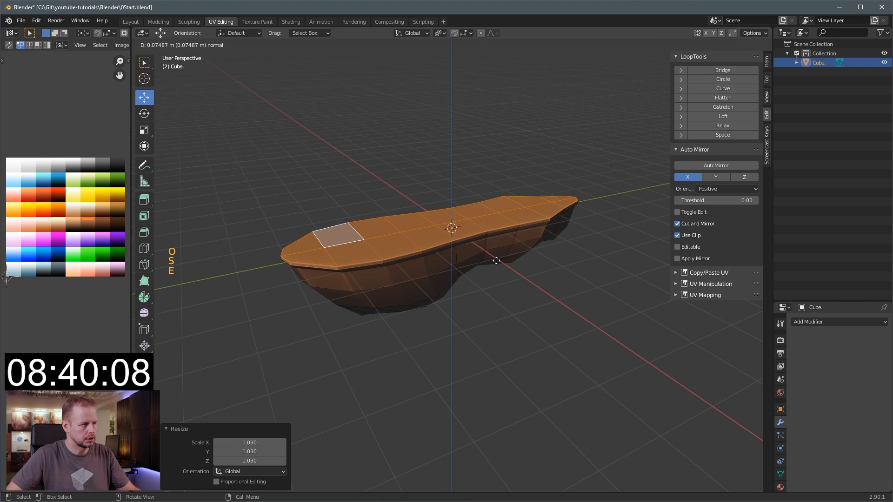
{"action": "left_click", "coordinate": [496, 260]}
{"action": "key", "text": "e"}
{"action": "key", "text": "s"}
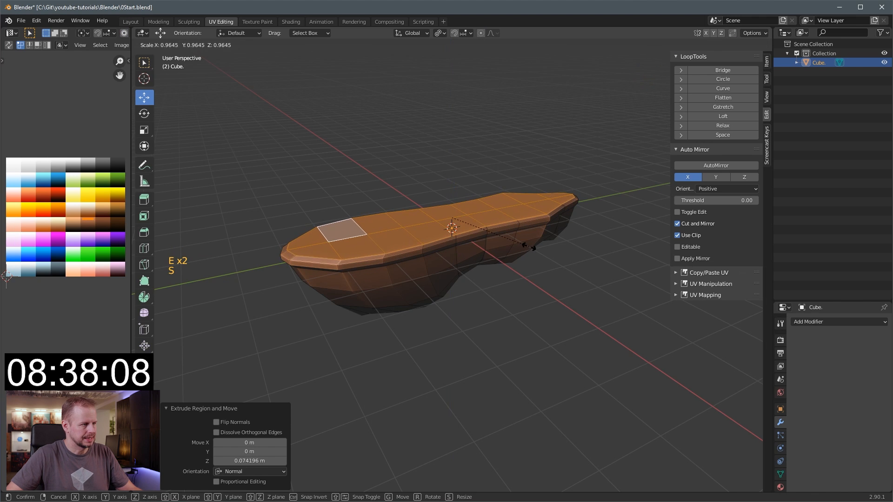
{"action": "left_click", "coordinate": [527, 246]}
{"action": "key", "text": "s"}
{"action": "key", "text": "x"}
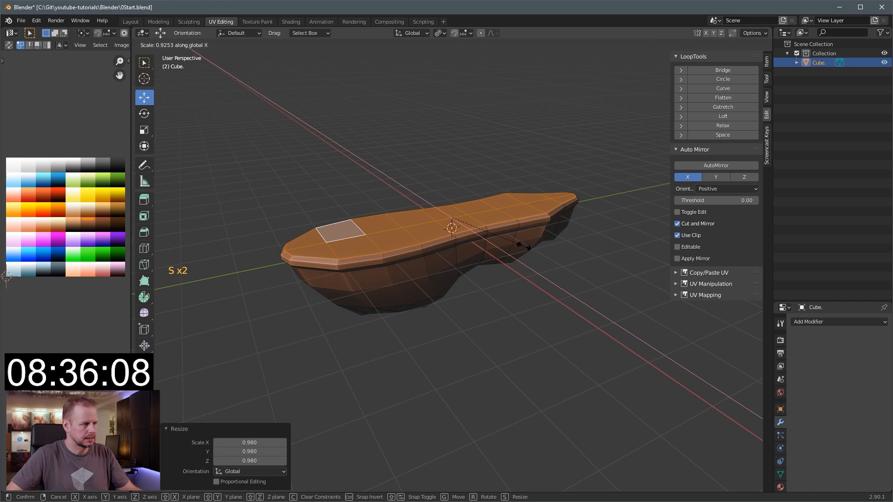
{"action": "left_click", "coordinate": [524, 246]}
- Expand the selection to cover the raised top layer and move its UVs onto a green palette swatch
{"action": "key", "text": "ctrl+KP_Add"}
{"action": "key", "text": "ctrl+KP_Add"}
{"action": "key", "text": "ctrl+KP_Add"}
{"action": "key", "text": "ctrl+KP_Add"}
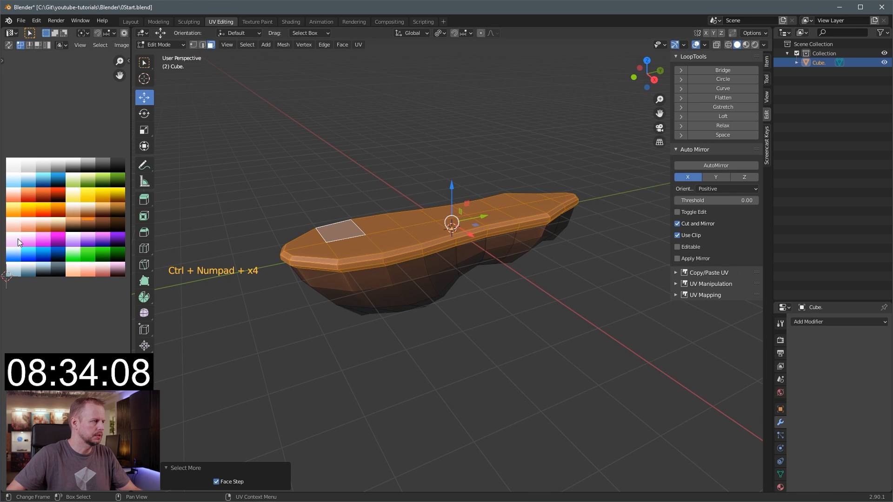
{"action": "key", "text": "g"}
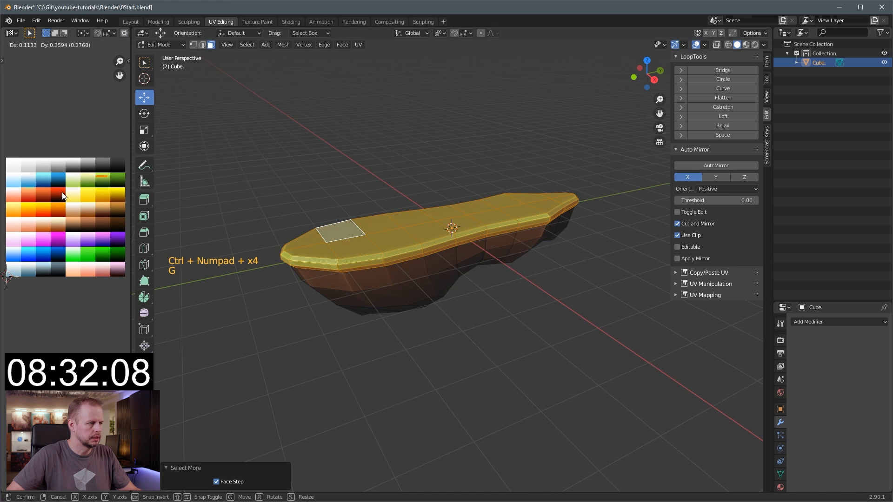
{"action": "left_click", "coordinate": [63, 194]}
{"action": "scroll", "coordinate": [363, 277], "scroll_direction": "up", "scroll_amount": 4}
{"action": "scroll", "coordinate": [363, 275], "scroll_direction": "down", "scroll_amount": 4}
- Select the six top faces in the wide part of the -Y half and inset them as one region
{"action": "middle_click_drag", "start_coordinate": [378, 227], "coordinate": [410, 256]}
{"action": "scroll", "coordinate": [410, 256], "scroll_direction": "up", "scroll_amount": 3}
{"action": "key", "text": "3"}
{"action": "left_click", "coordinate": [386, 310]}
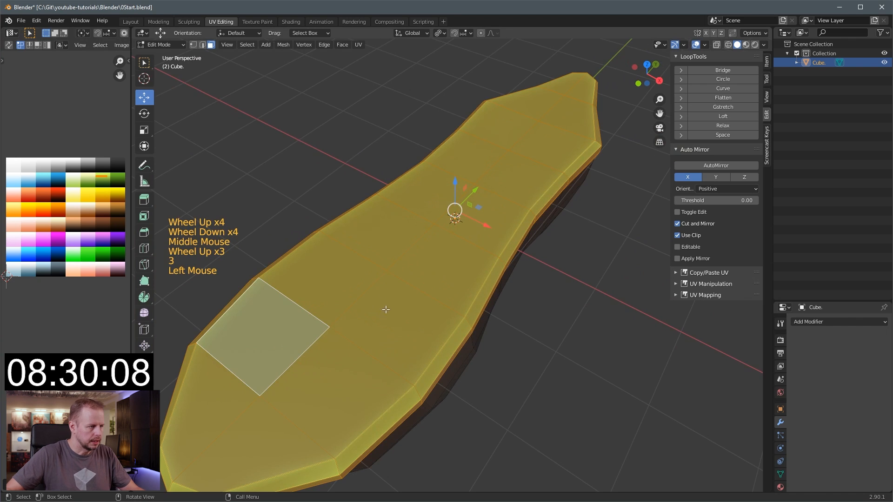
{"action": "key", "text": "Tab"}
{"action": "key", "text": "Tab"}
{"action": "key", "text": "3"}
{"action": "left_click", "coordinate": [414, 327]}
{"action": "left_click", "coordinate": [347, 386], "text": "shift"}
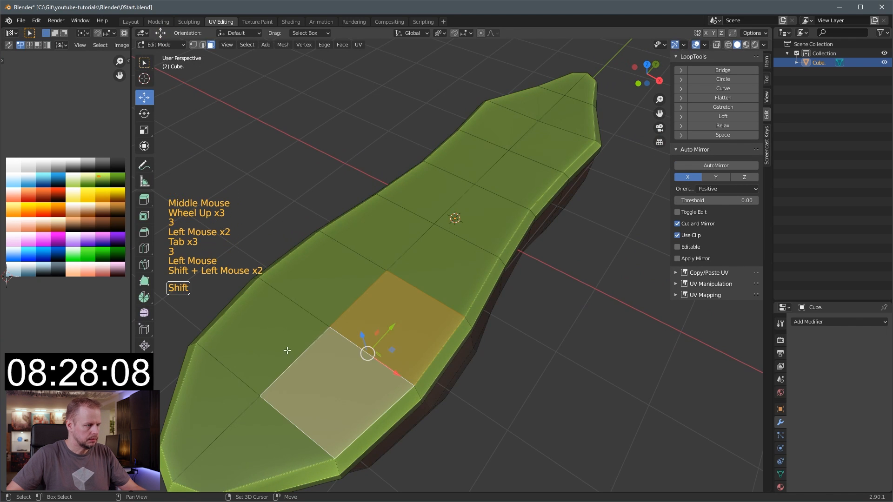
{"action": "left_click", "coordinate": [283, 348], "text": "shift"}
{"action": "left_click", "coordinate": [378, 250], "text": "shift"}
{"action": "left_click", "coordinate": [326, 275], "text": "shift"}
{"action": "middle_click_drag", "start_coordinate": [325, 274], "coordinate": [479, 305]}
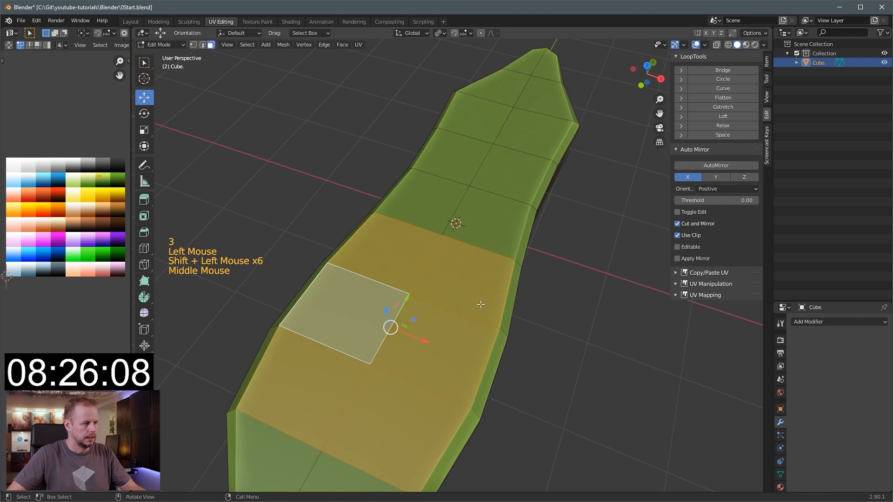
{"action": "key", "text": "KP_7"}
{"action": "key", "text": "i"}
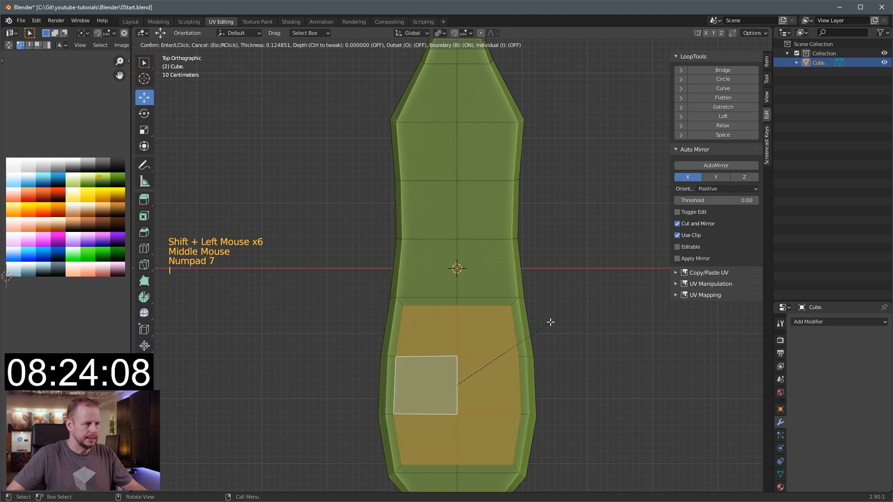
{"action": "left_click", "coordinate": [542, 325]}
- Inset the region again by about 0.21 m and lower the inner faces about 0.12 m to form a basin
{"action": "middle_click_drag", "start_coordinate": [543, 325], "coordinate": [578, 270]}
{"action": "key", "text": "i"}
{"action": "left_click", "coordinate": [590, 275]}
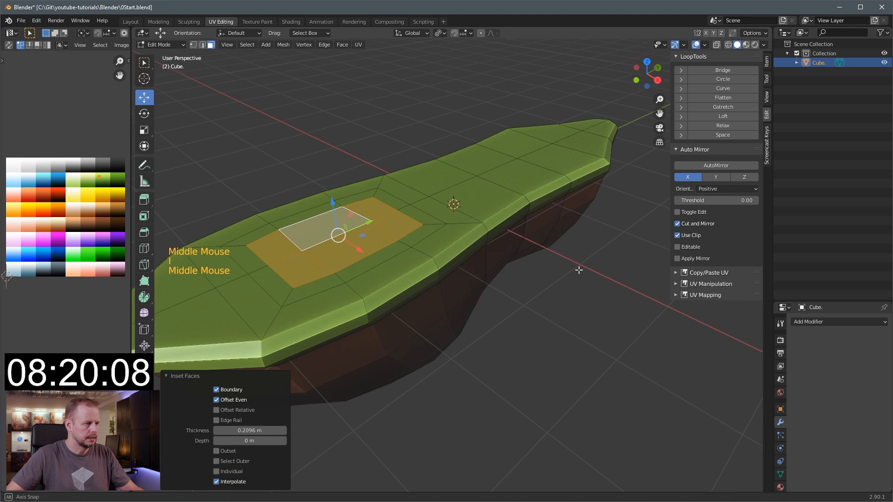
{"action": "left_click", "coordinate": [335, 206]}
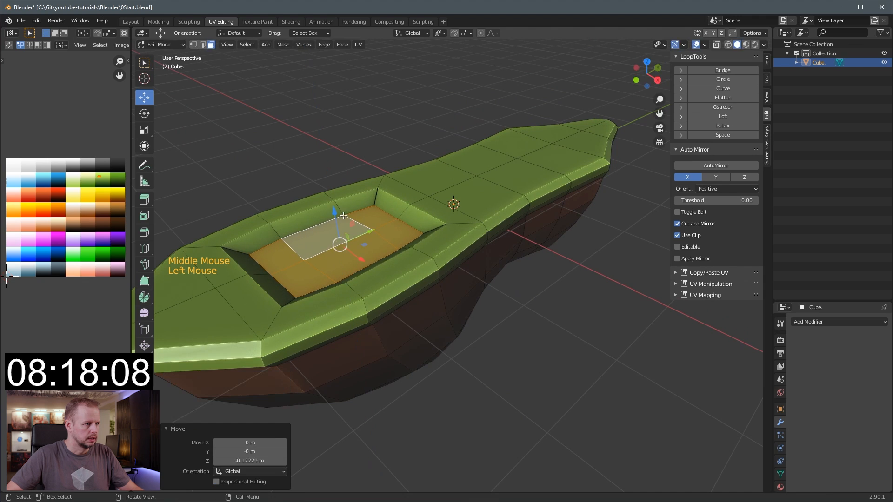
- Move the basin walls' UVs onto a brown palette swatch and the basin floor's UVs onto a dark blue swatch
{"action": "key", "text": "ctrl+KP_Add"}
{"action": "key", "text": "g"}
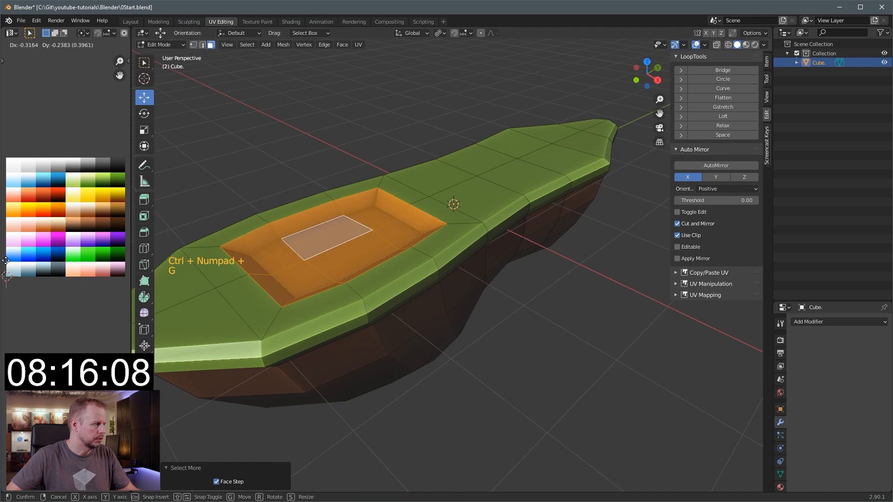
{"action": "left_click", "coordinate": [117, 279]}
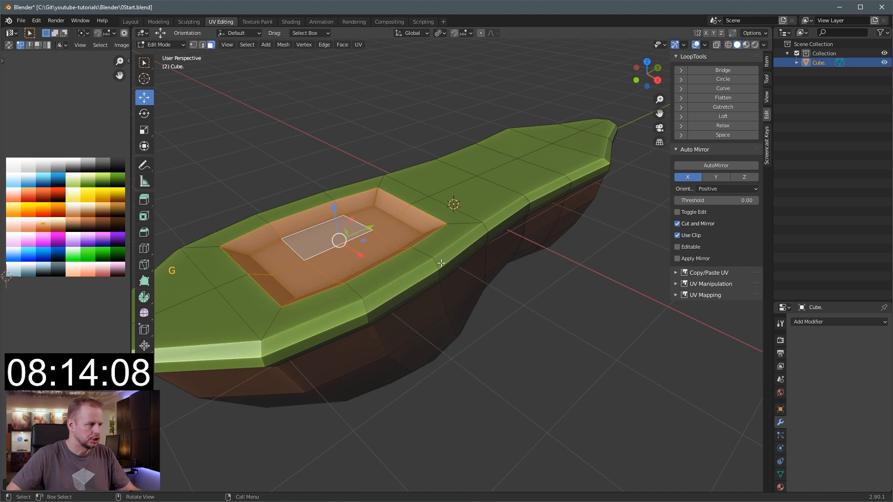
{"action": "key", "text": "ctrl+KP_Subtract"}
{"action": "key", "text": "g"}
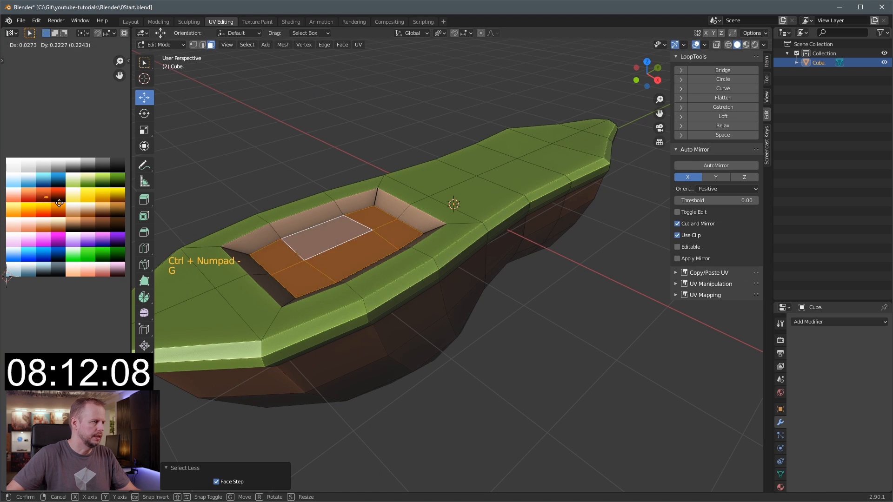
{"action": "left_click", "coordinate": [70, 180]}
- With proportional editing enabled, move the middle and +X corner wall edges at the basin's +Y end to make its outline irregular
{"action": "middle_click_drag", "start_coordinate": [298, 200], "coordinate": [328, 236]}
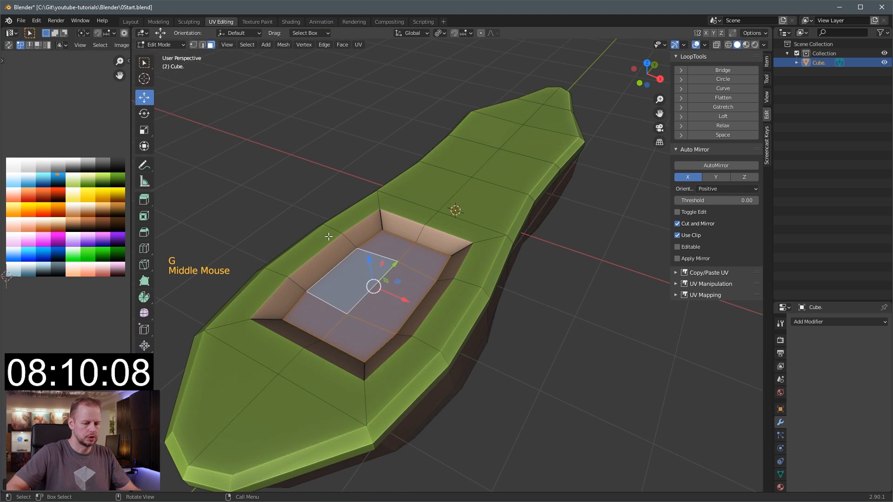
{"action": "key", "text": "KP_7"}
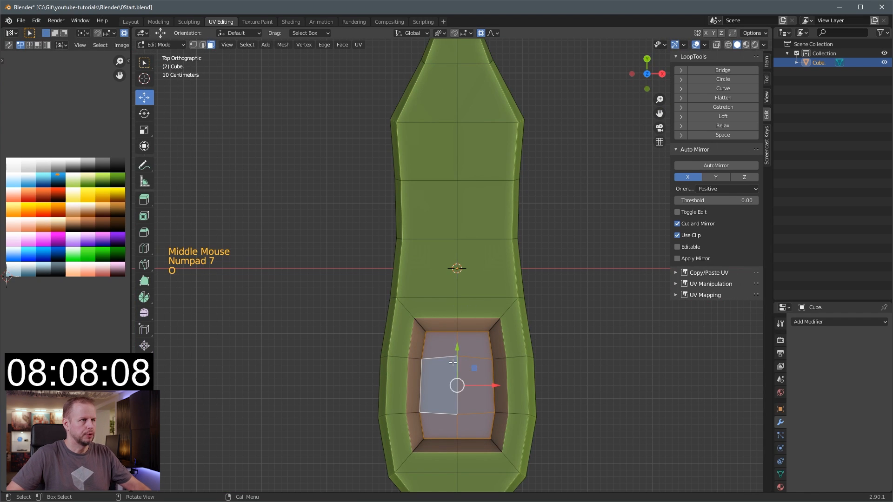
{"action": "key", "text": "2"}
{"action": "left_click", "coordinate": [456, 325]}
{"action": "key", "text": "g"}
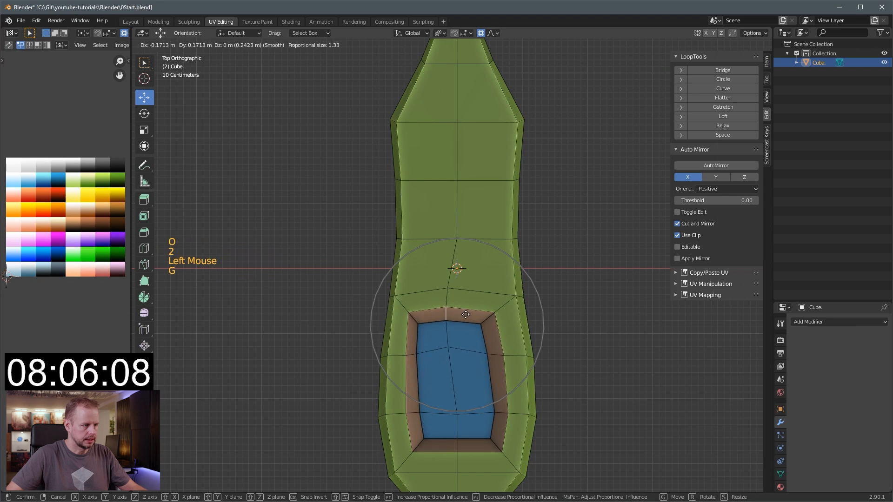
{"action": "left_click", "coordinate": [466, 315]}
{"action": "key", "text": "g"}
{"action": "left_click", "coordinate": [487, 330]}
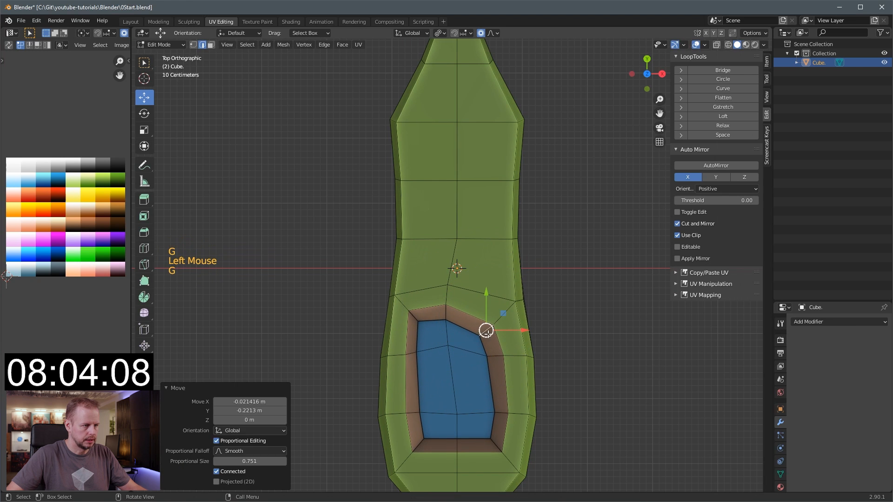
- Move the basin's side wall edges near its -Y end outward and pull its -Y/+X corner edge inward
{"action": "left_click", "coordinate": [415, 414]}
{"action": "key", "text": "g"}
{"action": "left_click", "coordinate": [402, 415]}
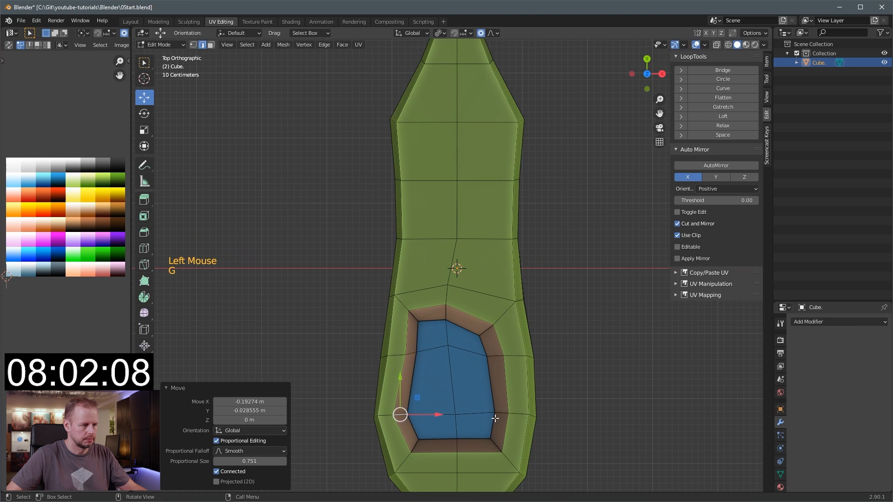
{"action": "left_click", "coordinate": [504, 413]}
{"action": "key", "text": "g"}
{"action": "left_click", "coordinate": [507, 407]}
{"action": "left_click", "coordinate": [496, 441]}
{"action": "key", "text": "g"}
{"action": "left_click", "coordinate": [492, 433]}
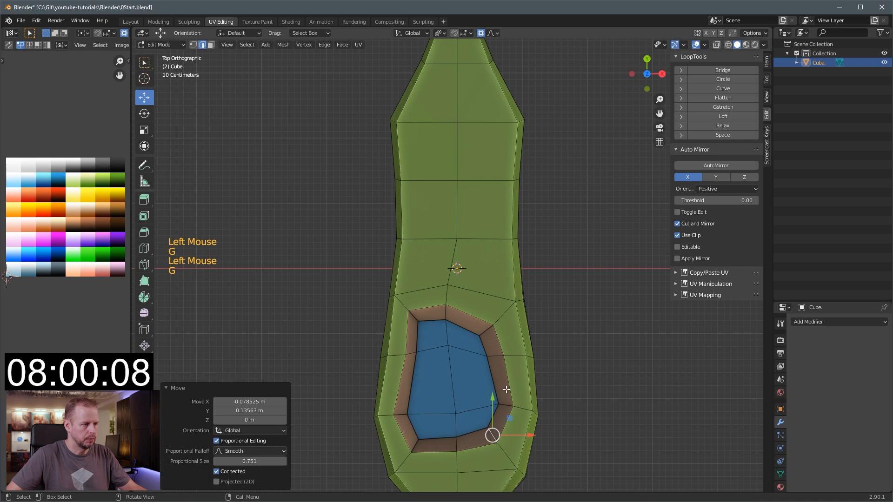
- Push the middle edge of the basin's +X wall and the long -X wall face slightly outward
{"action": "left_click", "coordinate": [503, 382]}
{"action": "key", "text": "g"}
{"action": "left_click", "coordinate": [507, 377]}
{"action": "left_click", "coordinate": [406, 383]}
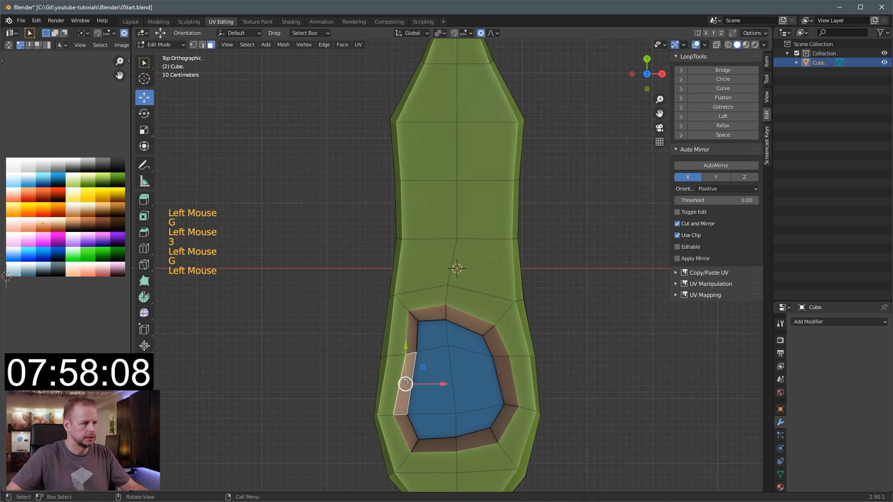
{"action": "key", "text": "g"}
{"action": "left_click", "coordinate": [395, 379]}
{"action": "middle_click_drag", "start_coordinate": [396, 380], "coordinate": [505, 237]}
{"action": "scroll", "coordinate": [419, 280], "scroll_direction": "down", "scroll_amount": 3}
{"action": "scroll", "coordinate": [440, 239], "scroll_direction": "up", "scroll_amount": 4}
- Duplicate the centreline grass vertex beyond the basin, place the copy slightly toward +X and +Y, and turn off proportional editing
{"action": "key", "text": "Tab"}
{"action": "key", "text": "Tab"}
{"action": "key", "text": "1"}
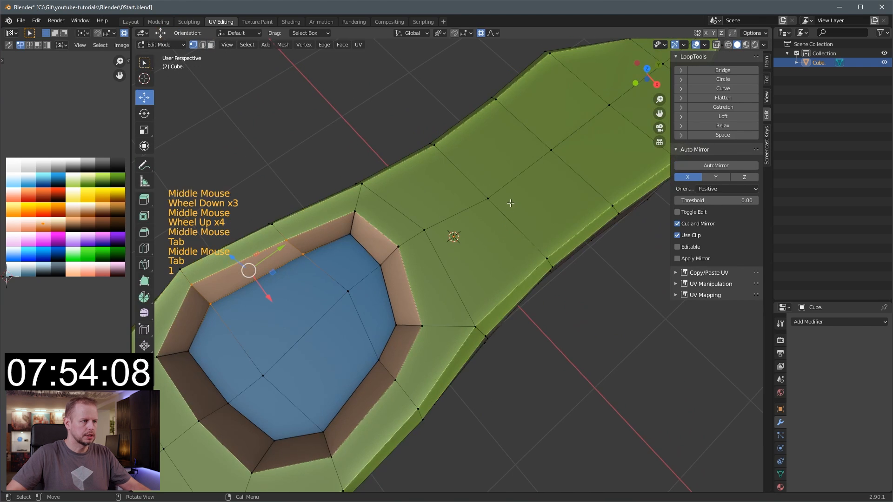
{"action": "left_click", "coordinate": [488, 198]}
{"action": "key", "text": "KP_7"}
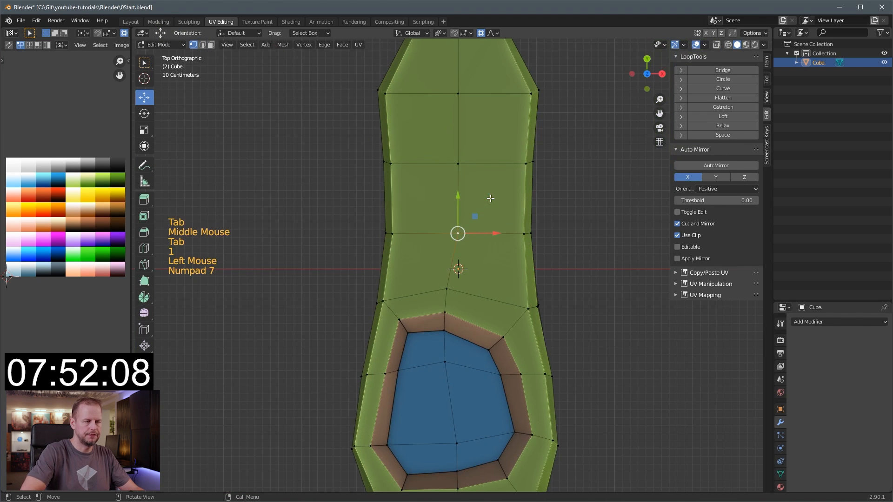
{"action": "scroll", "coordinate": [524, 205], "scroll_direction": "down", "scroll_amount": 1}
{"action": "scroll", "coordinate": [524, 205], "scroll_direction": "down", "scroll_amount": 1}
{"action": "key", "text": "shift+d"}
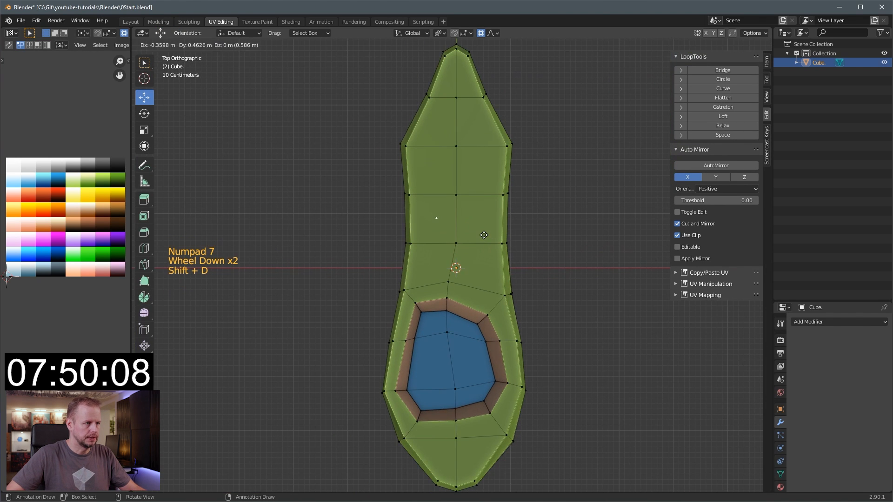
{"action": "left_click", "coordinate": [513, 244]}
{"action": "key", "text": "o"}
- In the right side view, extrude the loose vertex into a trunk with one branch curving toward -Y and another toward +Y
{"action": "middle_click_drag", "start_coordinate": [564, 195], "coordinate": [465, 145]}
{"action": "scroll", "coordinate": [466, 144], "scroll_direction": "up", "scroll_amount": 2}
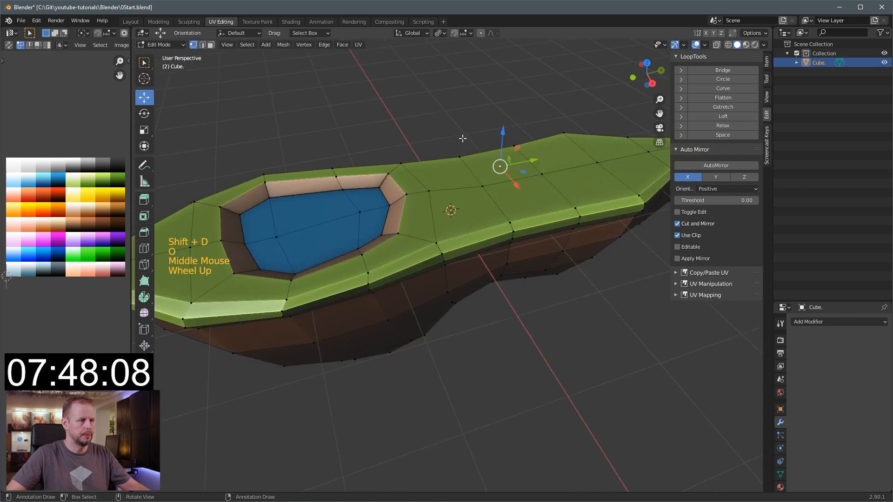
{"action": "key", "text": "KP_3"}
{"action": "middle_click_drag", "start_coordinate": [491, 115], "coordinate": [493, 233], "text": "shift"}
{"action": "right_click", "coordinate": [516, 231], "text": "ctrl"}
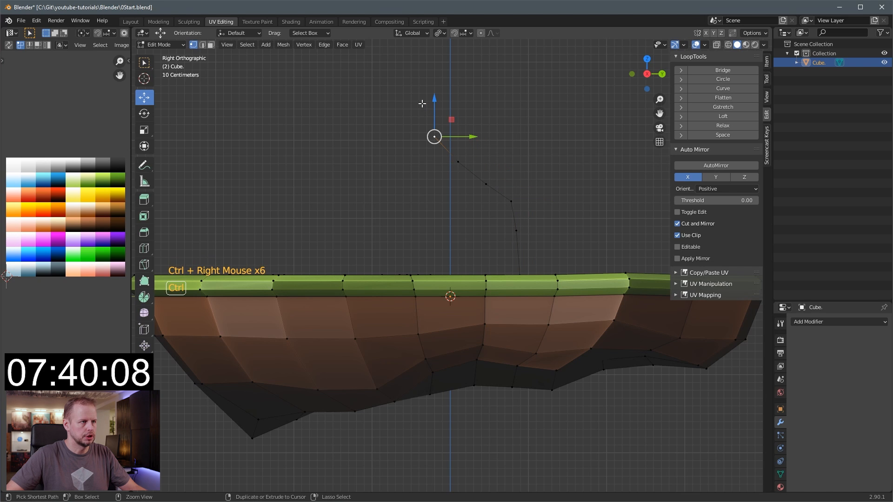
{"action": "left_click", "coordinate": [513, 200]}
{"action": "right_click", "coordinate": [551, 194], "text": "ctrl"}
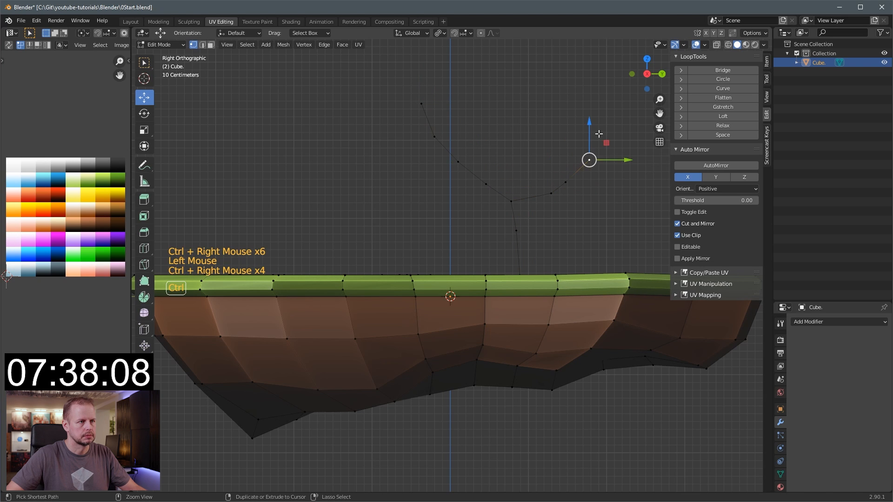
- Extrude a four-segment branch toward +X from the upper fork and another toward -X from the trunk vertex below it
{"action": "left_click", "coordinate": [512, 202]}
{"action": "middle_click_drag", "start_coordinate": [511, 202], "coordinate": [446, 182]}
{"action": "right_click", "coordinate": [442, 170], "text": "ctrl"}
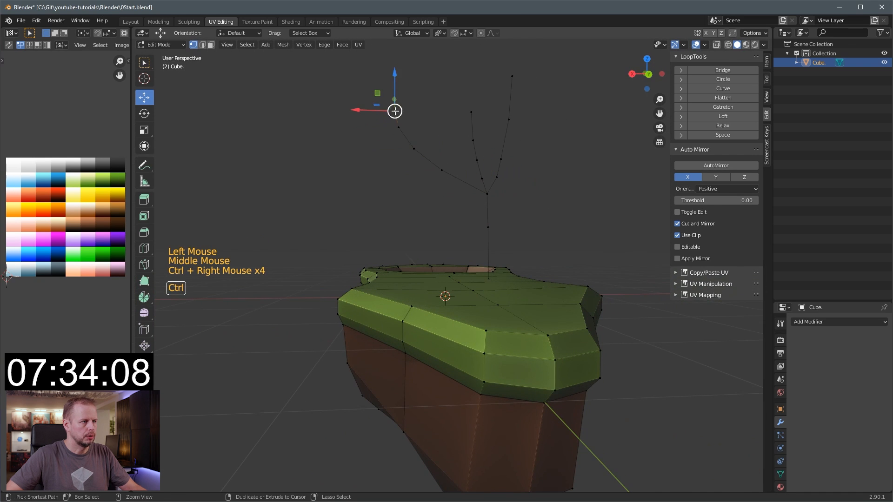
{"action": "middle_click_drag", "start_coordinate": [395, 110], "coordinate": [494, 208]}
{"action": "left_click", "coordinate": [470, 185]}
{"action": "left_click", "coordinate": [500, 233]}
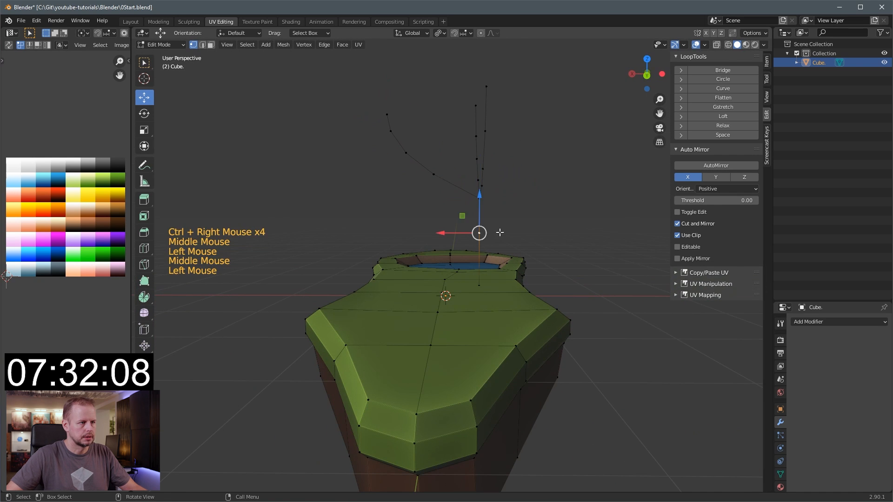
{"action": "right_click", "coordinate": [511, 227], "text": "ctrl"}
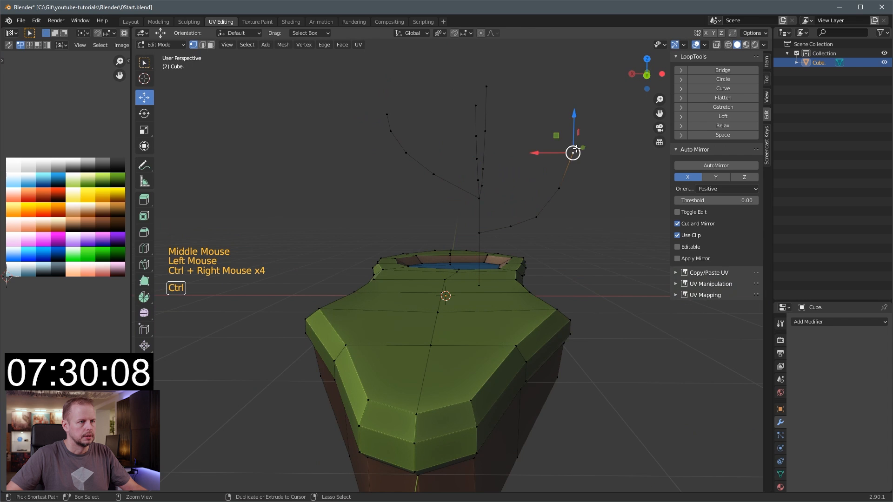
- Extrude another four-segment branch from the lower trunk vertex, curving upward on the basin side
{"action": "middle_click_drag", "start_coordinate": [583, 132], "coordinate": [458, 150]}
{"action": "left_click", "coordinate": [381, 234]}
{"action": "middle_click_drag", "start_coordinate": [380, 234], "coordinate": [486, 207]}
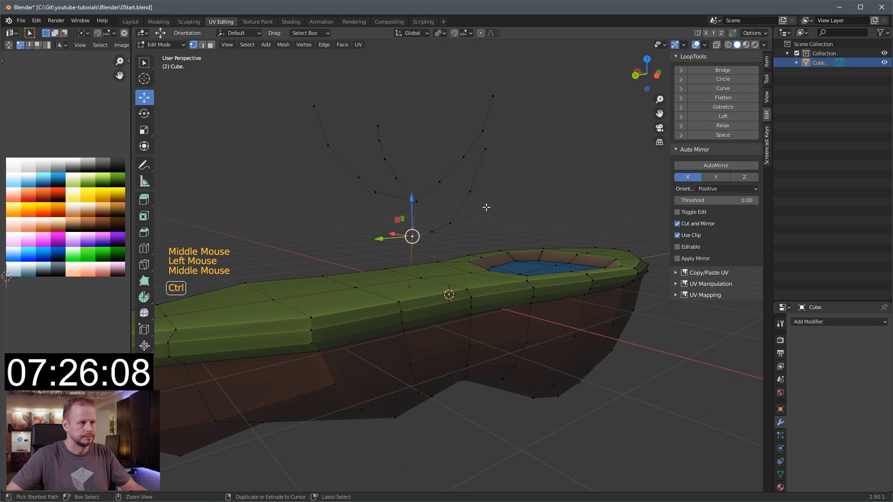
{"action": "right_click", "coordinate": [464, 212], "text": "ctrl"}
{"action": "right_click", "coordinate": [464, 212], "text": "ctrl"}
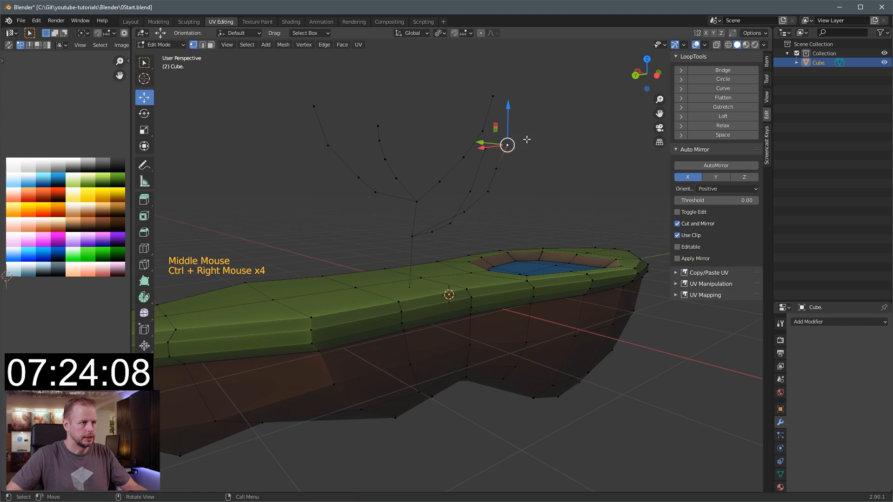
- Select the whole linked tree skeleton and separate it from the island into its own object
{"action": "middle_click_drag", "start_coordinate": [526, 139], "coordinate": [498, 228]}
{"action": "scroll", "coordinate": [494, 161], "scroll_direction": "down", "scroll_amount": 2}
{"action": "key", "text": "Tab"}
{"action": "key", "text": "Tab"}
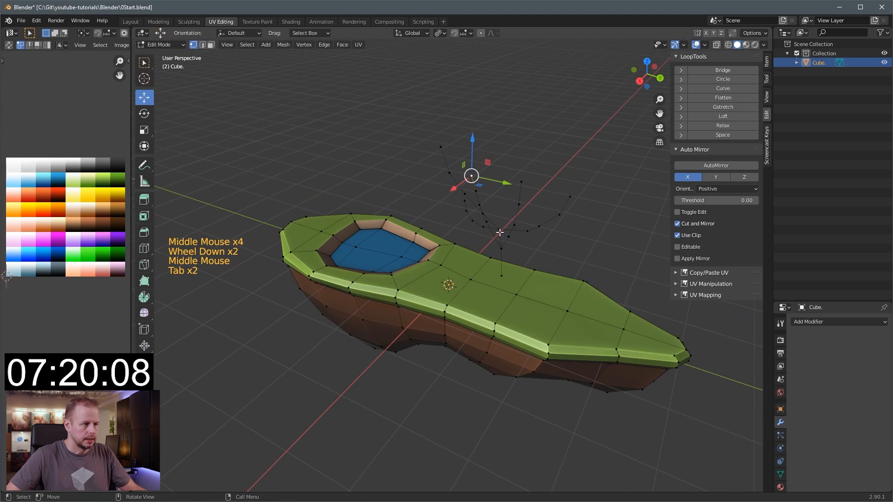
{"action": "left_click", "coordinate": [499, 232]}
{"action": "key", "text": "l"}
{"action": "key", "text": "p"}
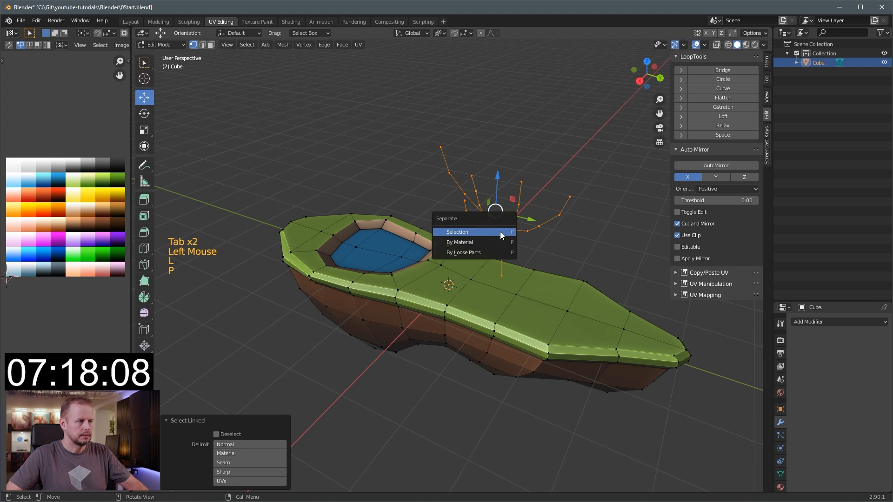
{"action": "left_click", "coordinate": [491, 233]}
{"action": "scroll", "coordinate": [537, 222], "scroll_direction": "up", "scroll_amount": 3}
{"action": "scroll", "coordinate": [536, 222], "scroll_direction": "down", "scroll_amount": 4}
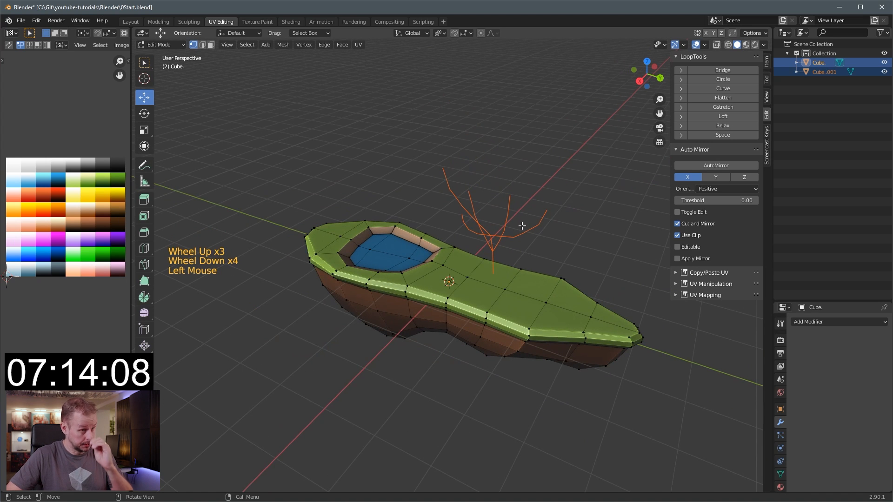
- Leave Edit Mode, select only the tree skeleton object and add a Skin modifier to it
{"action": "scroll", "coordinate": [511, 244], "scroll_direction": "up", "scroll_amount": 3}
{"action": "left_click", "coordinate": [517, 225]}
{"action": "key", "text": "Tab"}
{"action": "key", "text": "KP_1"}
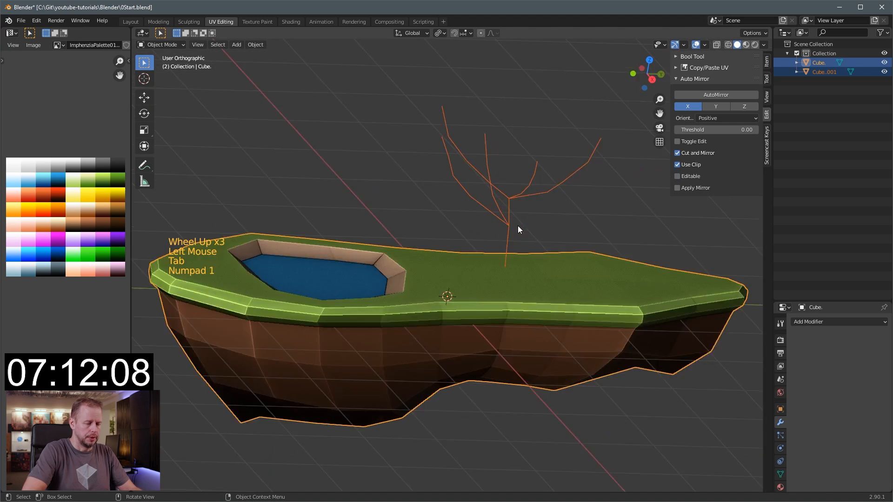
{"action": "key", "text": "KP_3"}
{"action": "middle_click_drag", "start_coordinate": [496, 225], "coordinate": [545, 279], "text": "shift"}
{"action": "scroll", "coordinate": [505, 226], "scroll_direction": "up", "scroll_amount": 1, "text": "shift"}
{"action": "key", "text": "Tab"}
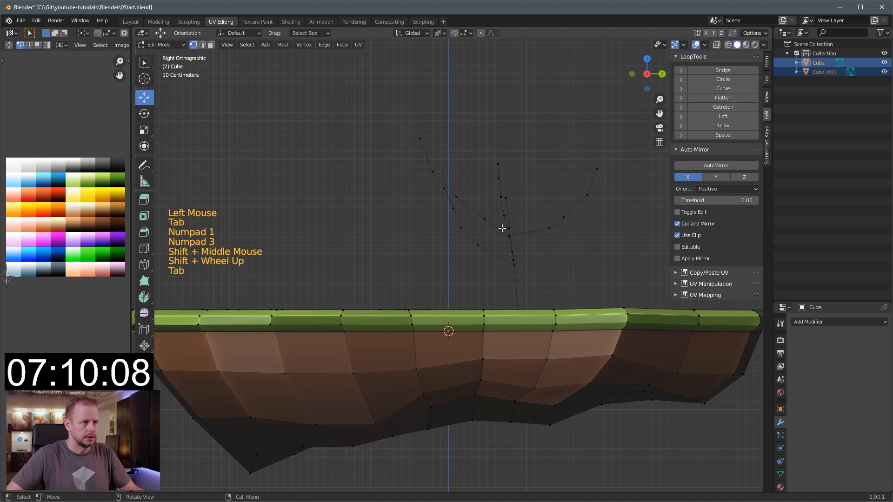
{"action": "key", "text": "Tab"}
{"action": "left_click", "coordinate": [510, 240]}
{"action": "middle_click_drag", "start_coordinate": [582, 208], "coordinate": [632, 261]}
{"action": "scroll", "coordinate": [631, 261], "scroll_direction": "down", "scroll_amount": 3}
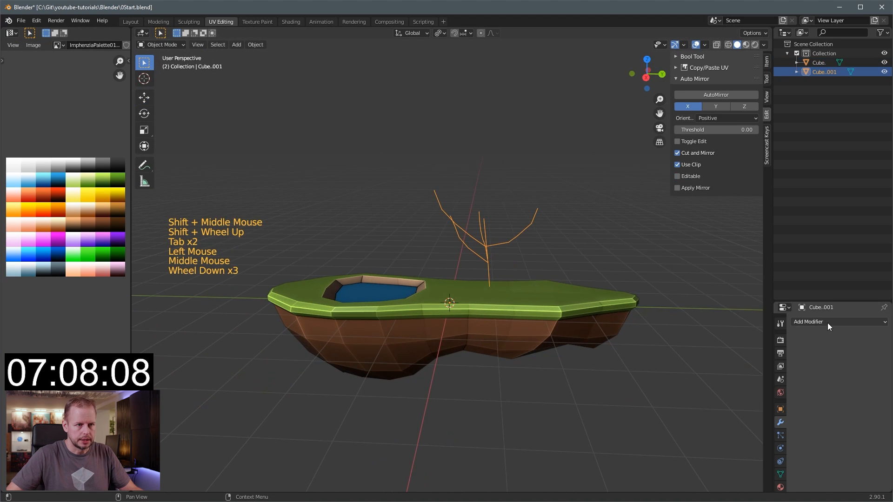
{"action": "left_click", "coordinate": [812, 321]}
{"action": "left_click", "coordinate": [698, 260]}
- Select all of the tree's vertices and scale their skin radius to about 0.44
{"action": "scroll", "coordinate": [571, 243], "scroll_direction": "up", "scroll_amount": 2}
{"action": "key", "text": "Tab"}
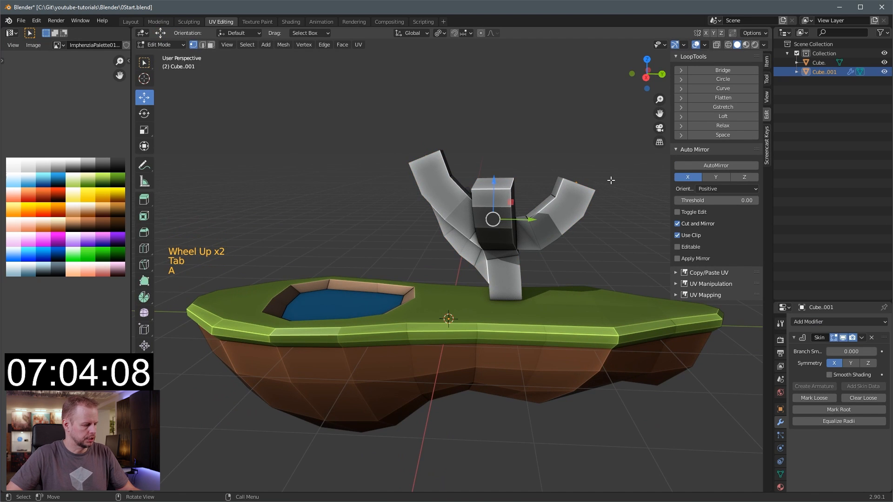
{"action": "key", "text": "ctrl+a"}
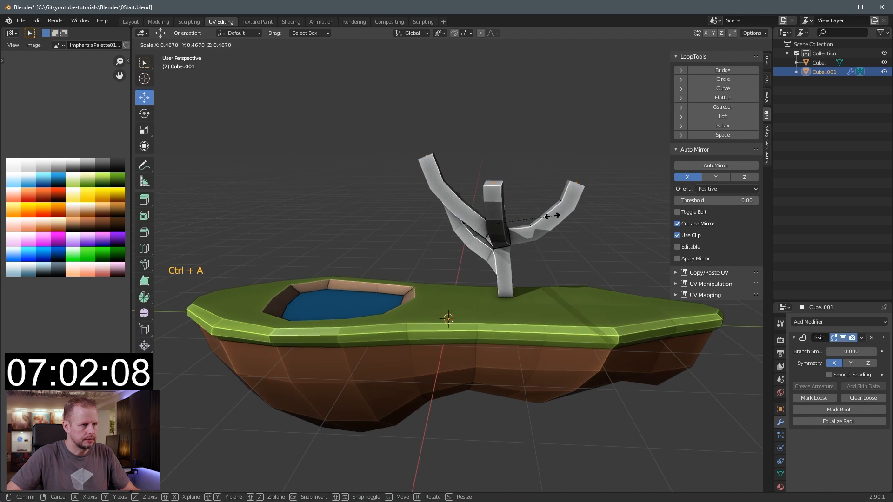
{"action": "left_click", "coordinate": [549, 218]}
- Select all tree end vertices by amount of connecting edges and scale their skin radius to about 0.64
{"action": "middle_click_drag", "start_coordinate": [531, 183], "coordinate": [513, 205]}
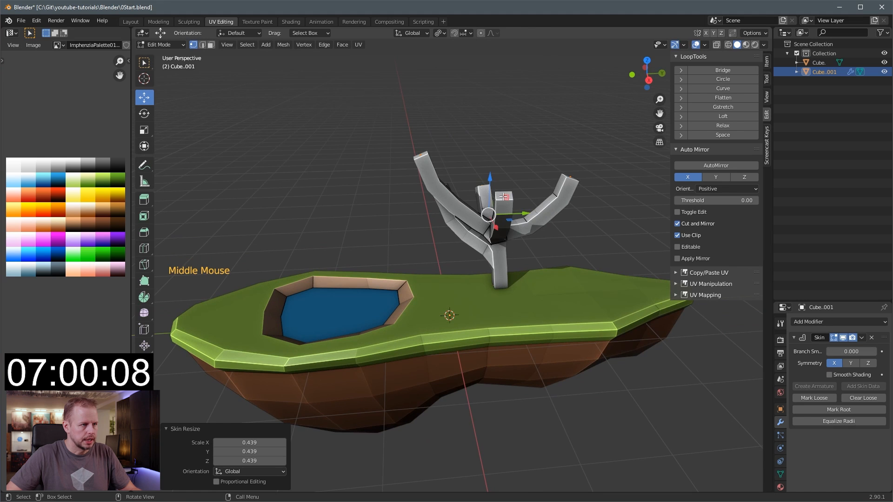
{"action": "left_click", "coordinate": [503, 196]}
{"action": "key", "text": "shift+g"}
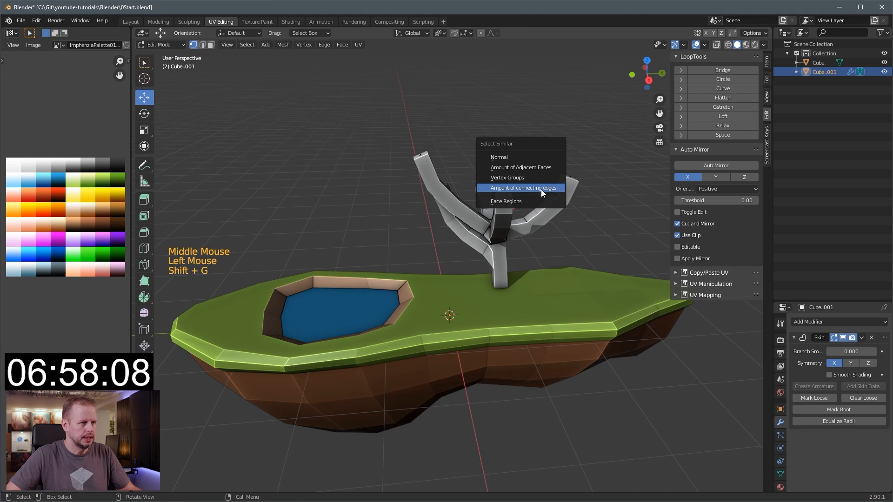
{"action": "left_click", "coordinate": [541, 188]}
{"action": "middle_click_drag", "start_coordinate": [541, 189], "coordinate": [588, 174]}
{"action": "key", "text": "ctrl+a"}
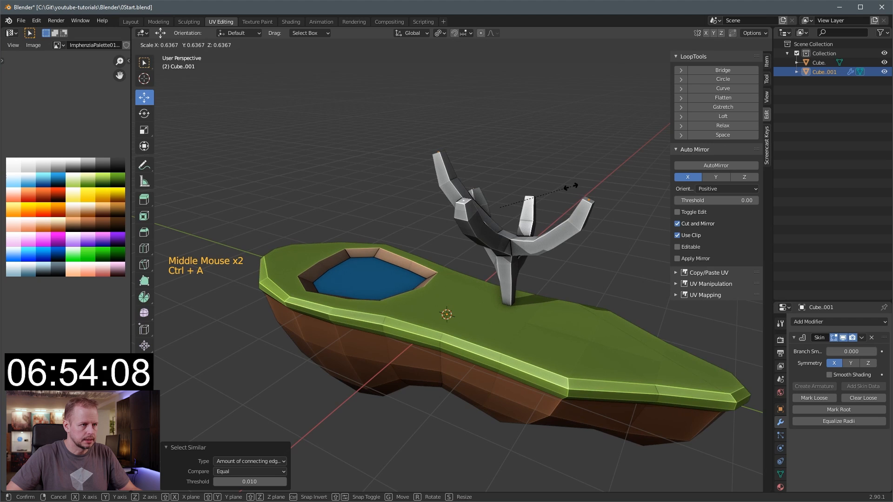
{"action": "left_click", "coordinate": [571, 187]}
- Scale the end vertices' skin radius to about 0.36 using proportional editing with a size of about 1.46
{"action": "key", "text": "o"}
{"action": "key", "text": "ctrl+a"}
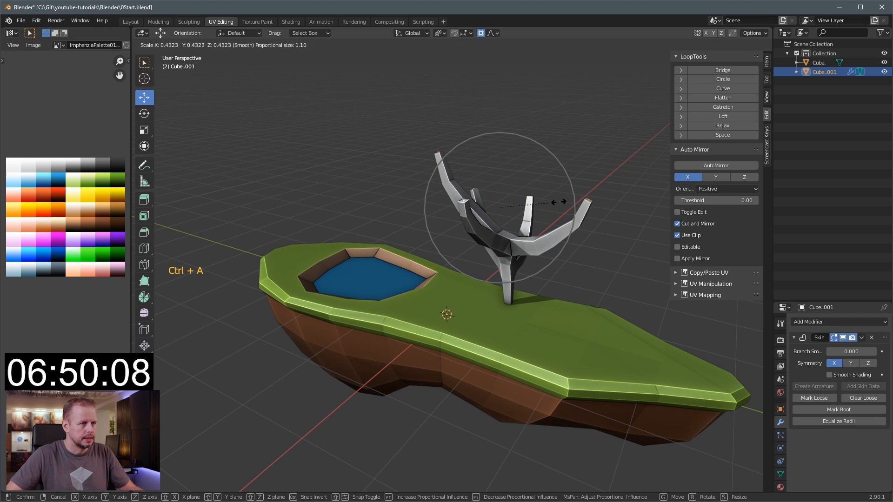
{"action": "scroll", "coordinate": [556, 206], "scroll_direction": "down", "scroll_amount": 7}
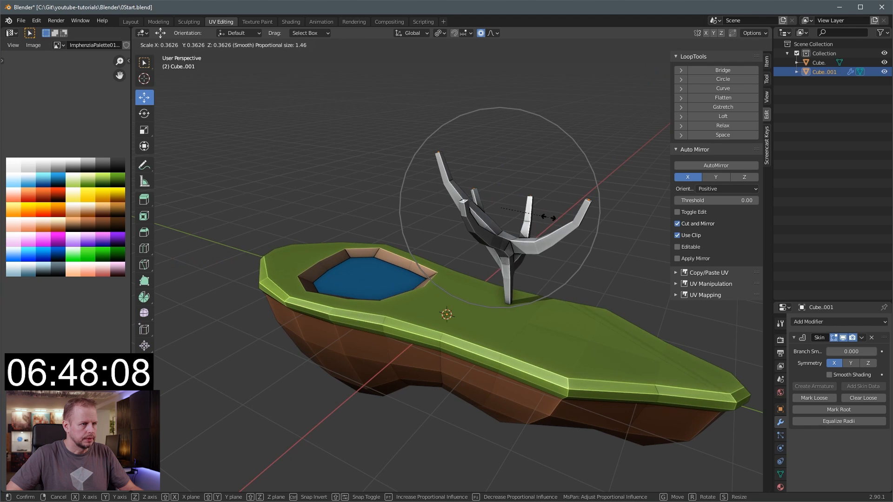
{"action": "left_click", "coordinate": [549, 218]}
- Enlarge the skin radius of the vertex at the trunk's base using proportional editing with a size of 0.75
{"action": "middle_click_drag", "start_coordinate": [549, 218], "coordinate": [558, 200]}
{"action": "middle_click_drag", "start_coordinate": [558, 232], "coordinate": [530, 269]}
{"action": "key", "text": "alt+z"}
{"action": "middle_click_drag", "start_coordinate": [523, 307], "coordinate": [519, 315]}
{"action": "left_click", "coordinate": [510, 304]}
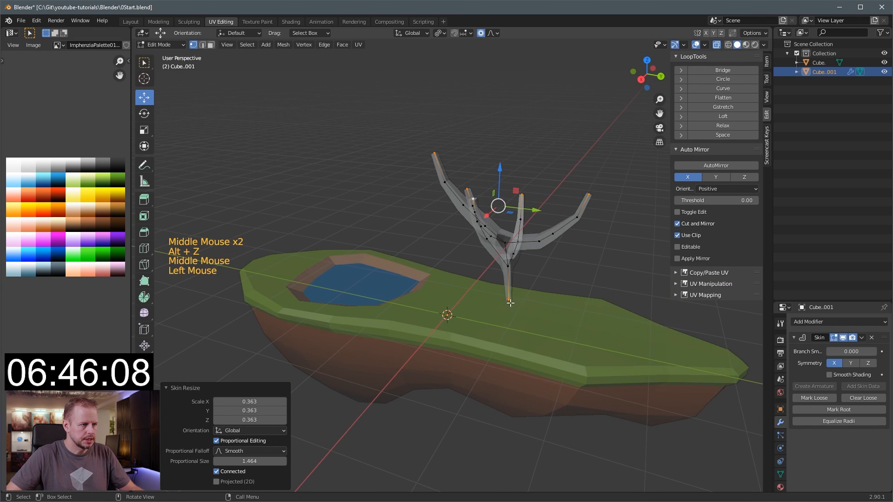
{"action": "key", "text": "ctrl+a"}
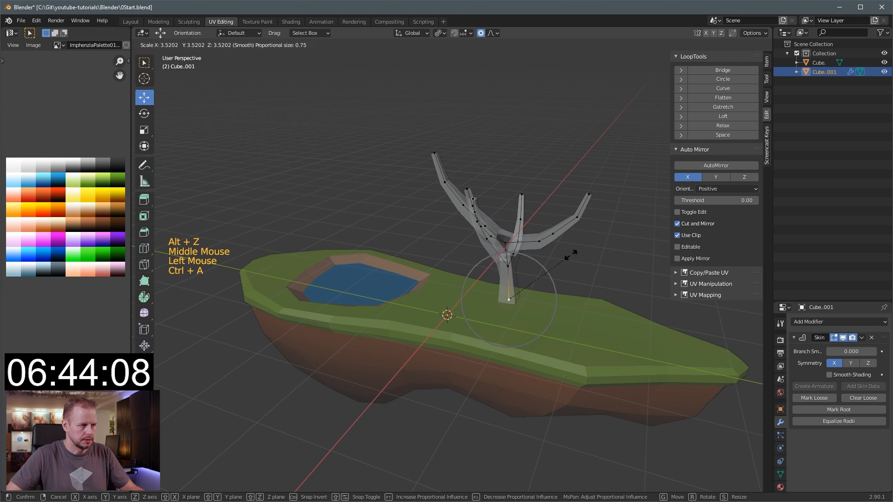
{"action": "left_click", "coordinate": [600, 229]}
- Apply the Skin modifier to the tree in Object Mode and reopen its mesh in Edit Mode
{"action": "key", "text": "Tab"}
{"action": "mouse_move", "coordinate": [539, 238]}
{"action": "middle_mouse_down"}
{"action": "mouse_move", "coordinate": [579, 245]}
{"action": "mouse_move", "coordinate": [544, 232]}
{"action": "middle_mouse_up"}
{"action": "scroll", "coordinate": [539, 234], "scroll_direction": "down", "scroll_amount": 4}
{"action": "scroll", "coordinate": [528, 237], "scroll_direction": "up", "scroll_amount": 3}
{"action": "key", "text": "Tab"}
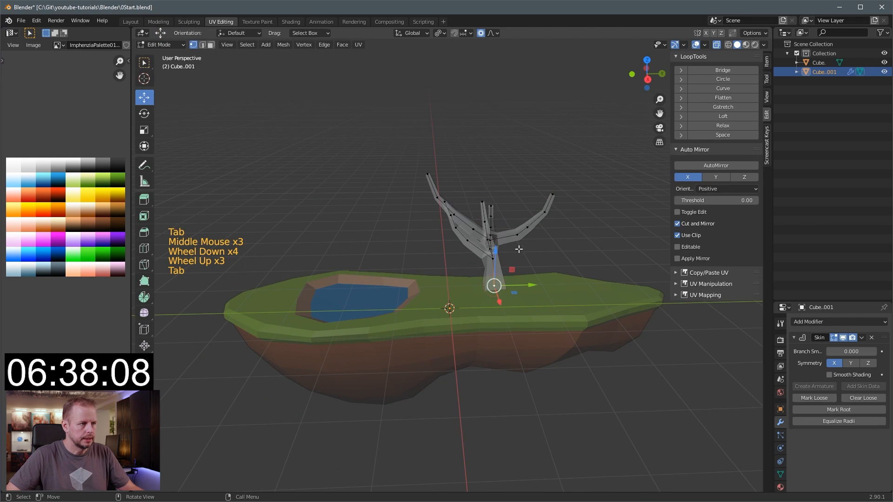
{"action": "key", "text": "Tab"}
{"action": "key", "text": "ctrl+a"}
{"action": "scroll", "coordinate": [515, 254], "scroll_direction": "up", "scroll_amount": 2}
{"action": "key", "text": "Tab"}
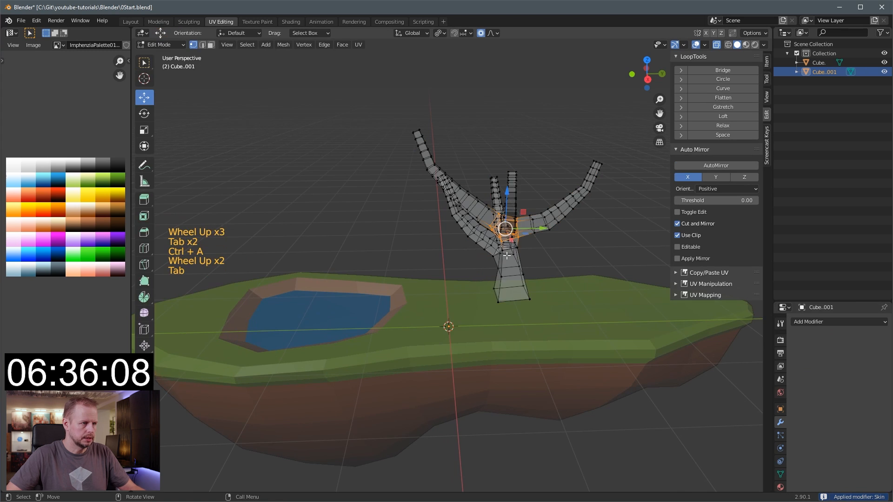
- Turn off X-ray, select the whole linked tree mesh in right orthographic view and unwrap it with Project From View
{"action": "key", "text": "alt+z"}
{"action": "middle_click_drag", "start_coordinate": [526, 259], "coordinate": [513, 260]}
{"action": "left_click", "coordinate": [514, 259]}
{"action": "key", "text": "KP_3"}
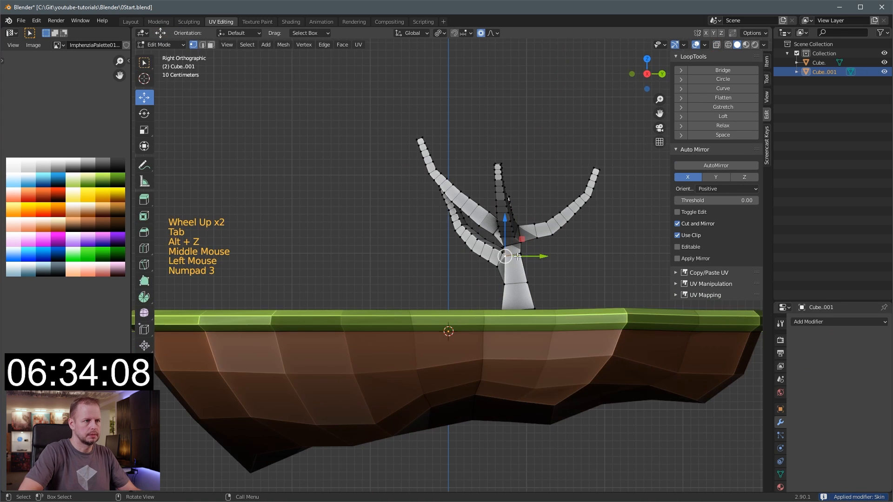
{"action": "left_click", "coordinate": [514, 237]}
{"action": "key", "text": "l"}
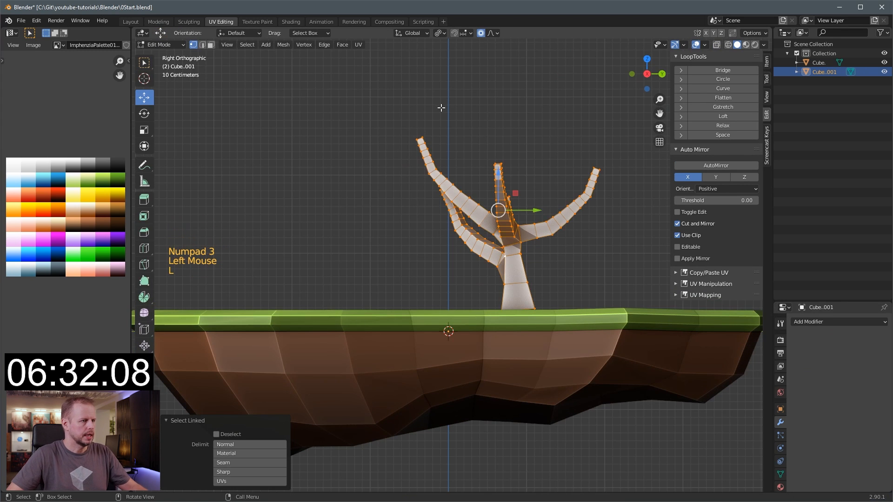
{"action": "left_click", "coordinate": [365, 45]}
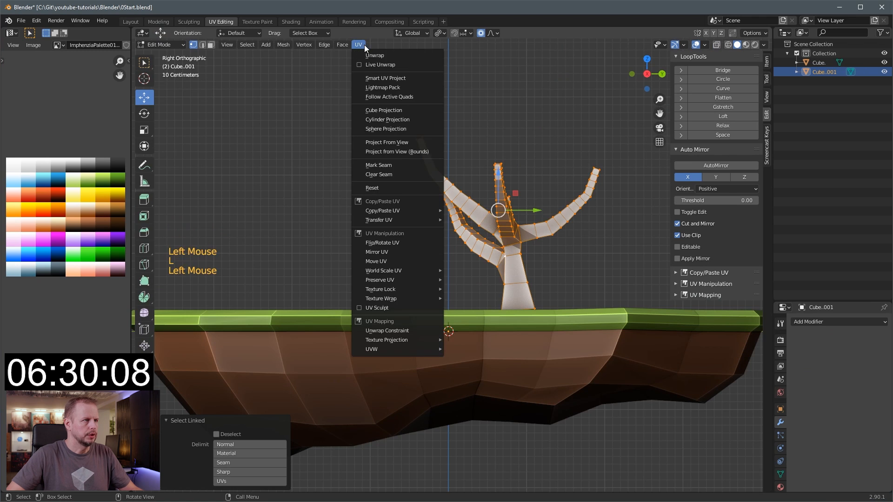
{"action": "left_click", "coordinate": [395, 143]}
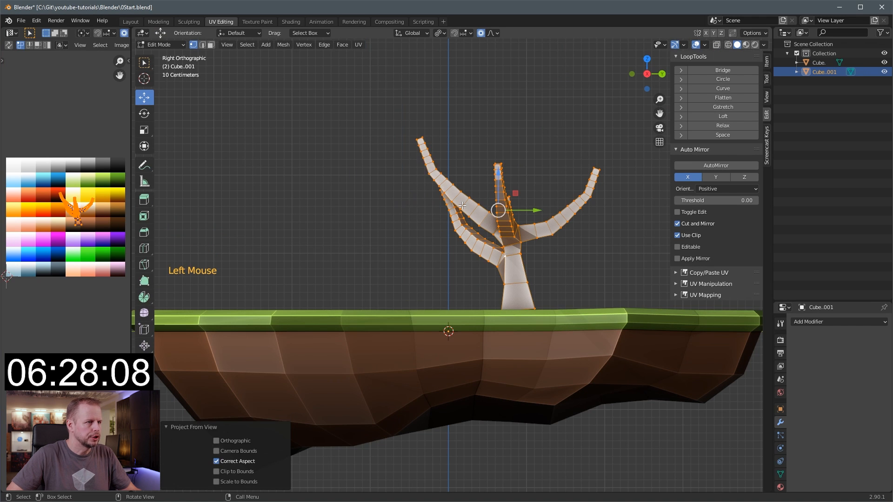
- Scale down all of the tree's UVs, move them onto the dark brown palette swatches and leave Edit Mode
{"action": "key", "text": "a"}
{"action": "key", "text": "s"}
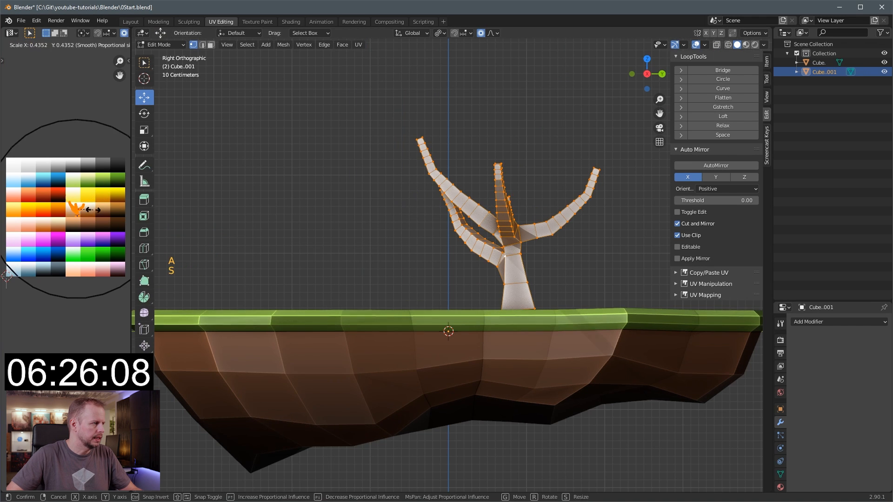
{"action": "key", "text": "g"}
{"action": "key", "text": "s"}
{"action": "key", "text": "g"}
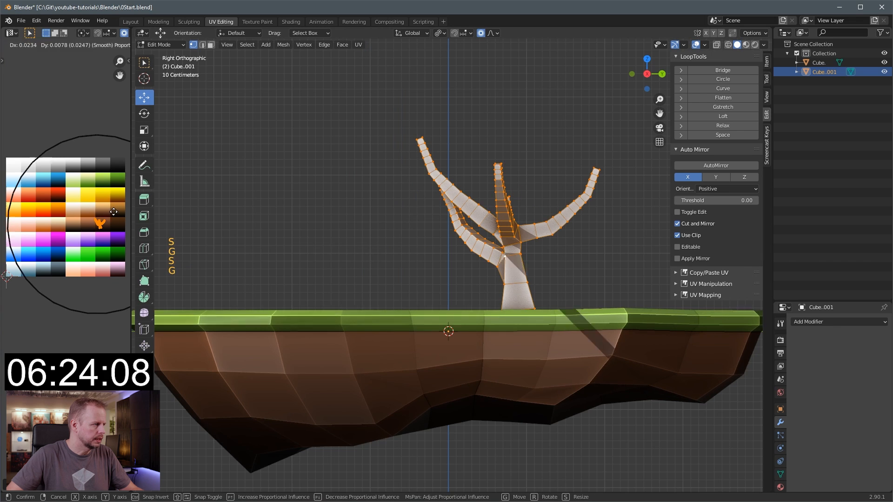
{"action": "left_click", "coordinate": [115, 212]}
{"action": "key", "text": "Tab"}
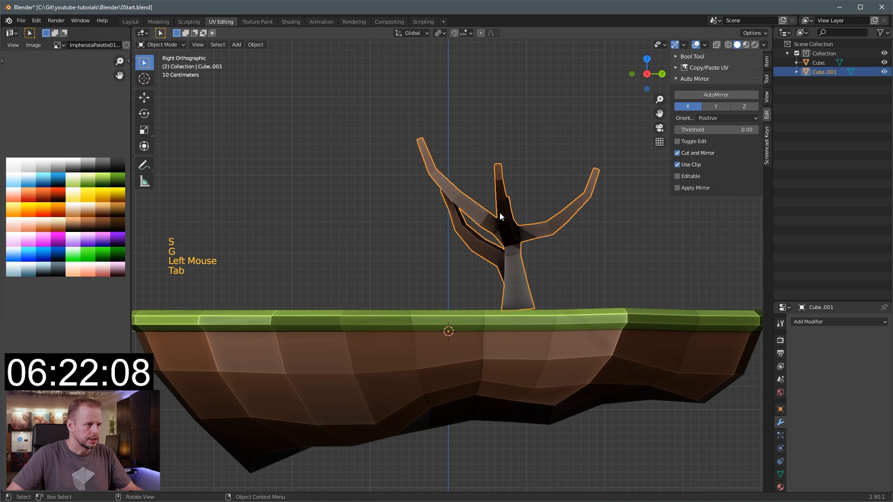
- Enter Edit Mode in face selection and select the end faces of the tree's branches from all sides
{"action": "mouse_move", "coordinate": [499, 213]}
{"action": "middle_mouse_down"}
{"action": "mouse_move", "coordinate": [582, 252]}
{"action": "mouse_move", "coordinate": [454, 193]}
{"action": "mouse_move", "coordinate": [487, 220]}
{"action": "middle_mouse_up"}
{"action": "key", "text": "Tab"}
{"action": "key", "text": "3"}
{"action": "left_click", "coordinate": [413, 172]}
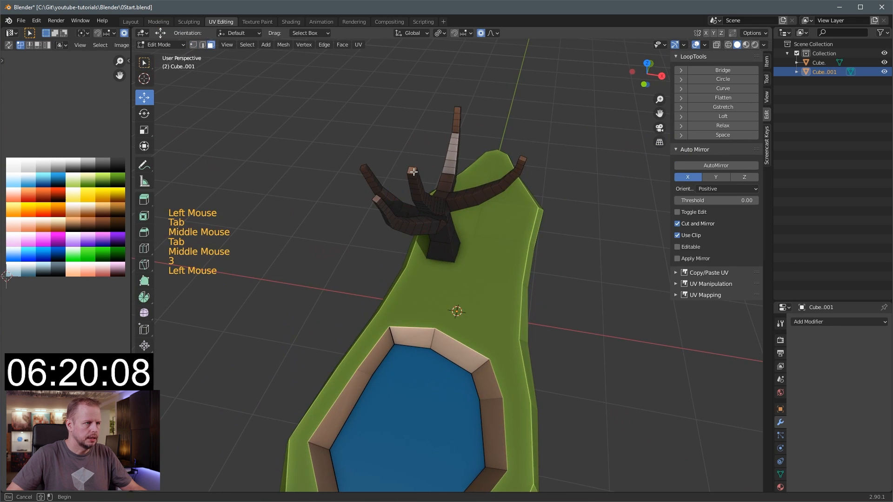
{"action": "middle_click_drag", "start_coordinate": [413, 172], "coordinate": [454, 148]}
{"action": "left_click", "coordinate": [390, 220], "text": "shift"}
{"action": "middle_click_drag", "start_coordinate": [390, 220], "coordinate": [454, 252]}
{"action": "left_click", "coordinate": [447, 256], "text": "shift"}
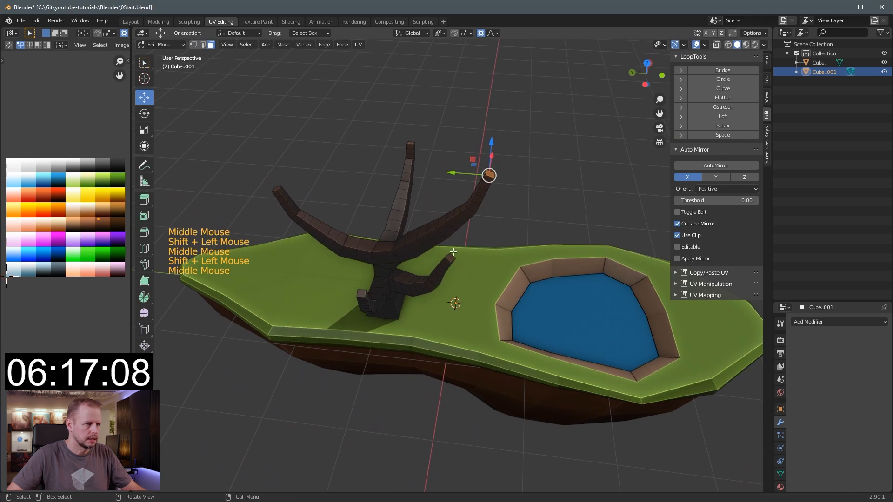
{"action": "left_click", "coordinate": [362, 293], "text": "shift"}
{"action": "middle_click_drag", "start_coordinate": [362, 293], "coordinate": [419, 336]}
{"action": "left_click", "coordinate": [407, 348], "text": "shift"}
{"action": "middle_click_drag", "start_coordinate": [383, 309], "coordinate": [564, 148]}
{"action": "left_click", "coordinate": [467, 277], "text": "shift"}
{"action": "key", "text": "shift+d"}
{"action": "right_click", "coordinate": [548, 225]}
{"action": "middle_click_drag", "start_coordinate": [564, 148], "coordinate": [537, 230], "text": "shift"}
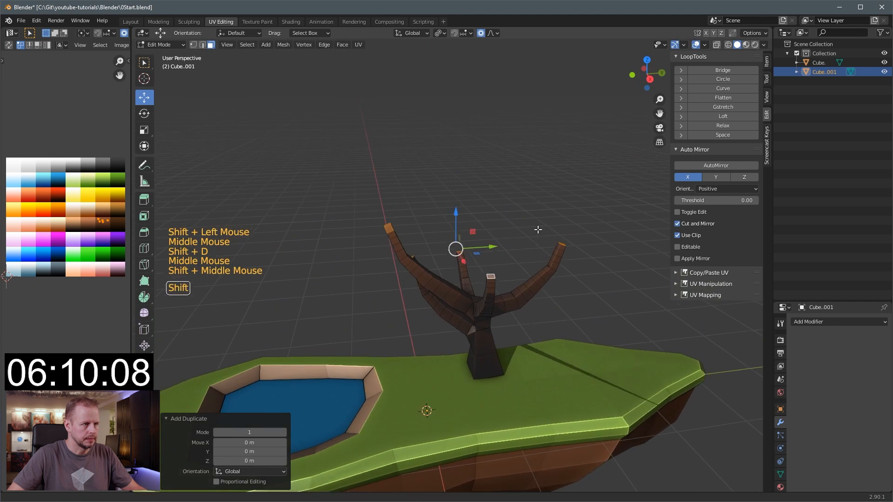
{"action": "scroll", "coordinate": [535, 232], "scroll_direction": "up", "scroll_amount": 2}
{"action": "scroll", "coordinate": [523, 246], "scroll_direction": "down", "scroll_amount": 2}
{"action": "key", "text": "s"}
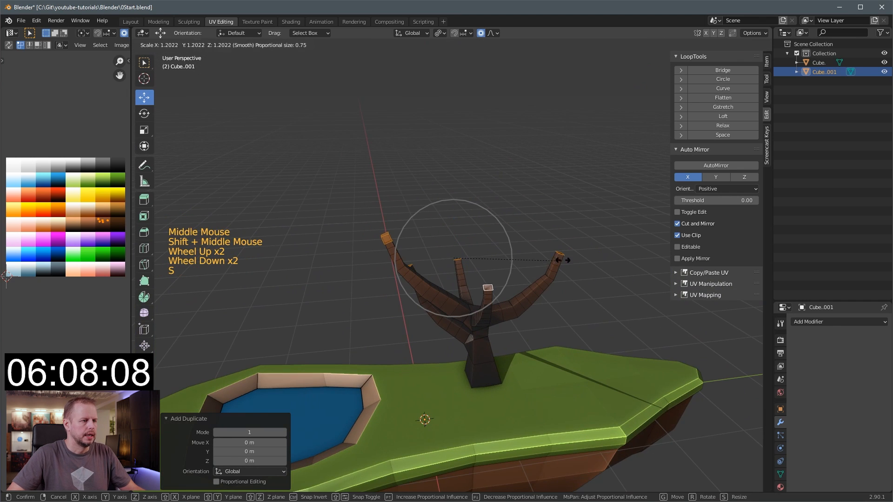
{"action": "right_click", "coordinate": [636, 203]}
{"action": "middle_click_drag", "start_coordinate": [506, 236], "coordinate": [535, 247]}
{"action": "key", "text": "ctrl+z"}
{"action": "middle_click_drag", "start_coordinate": [438, 247], "coordinate": [398, 252], "text": "ctrl"}
{"action": "key", "text": "ctrl+z"}
- Adjust the selection of branch end faces, duplicate the faces in place and scale the copies up about 2 times
{"action": "left_click", "coordinate": [398, 251], "text": "shift"}
{"action": "middle_click_drag", "start_coordinate": [507, 261], "coordinate": [530, 265]}
{"action": "left_click", "coordinate": [429, 303], "text": "shift"}
{"action": "key", "text": "g"}
{"action": "key", "text": "shift+d"}
{"action": "key", "text": "s"}
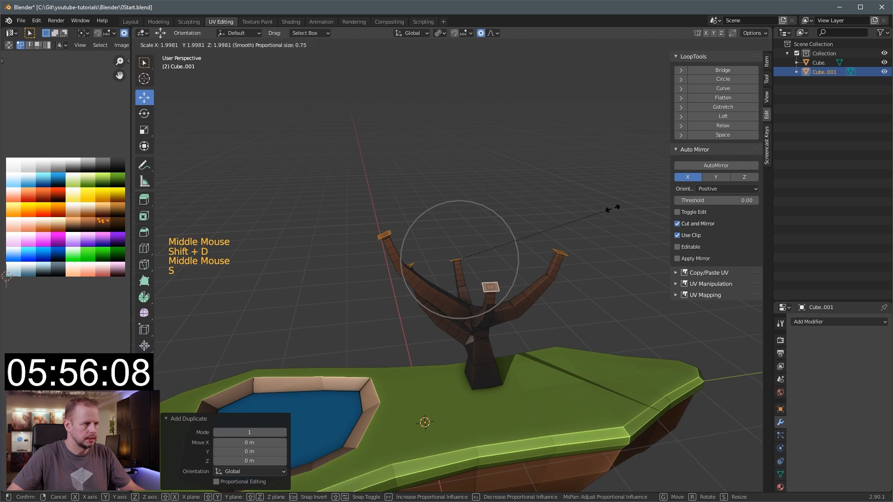
{"action": "left_click", "coordinate": [625, 196]}
- Extrude the duplicated faces about 0.14 m, turn off proportional editing and scale the extruded faces up by about 2.6
{"action": "key", "text": "e"}
{"action": "left_click", "coordinate": [569, 243]}
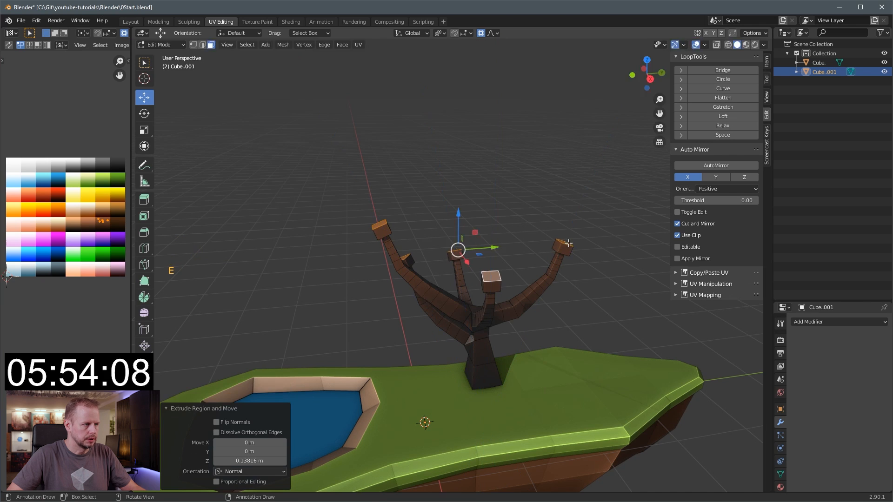
{"action": "key", "text": "s"}
{"action": "right_click", "coordinate": [625, 202]}
{"action": "key", "text": "o"}
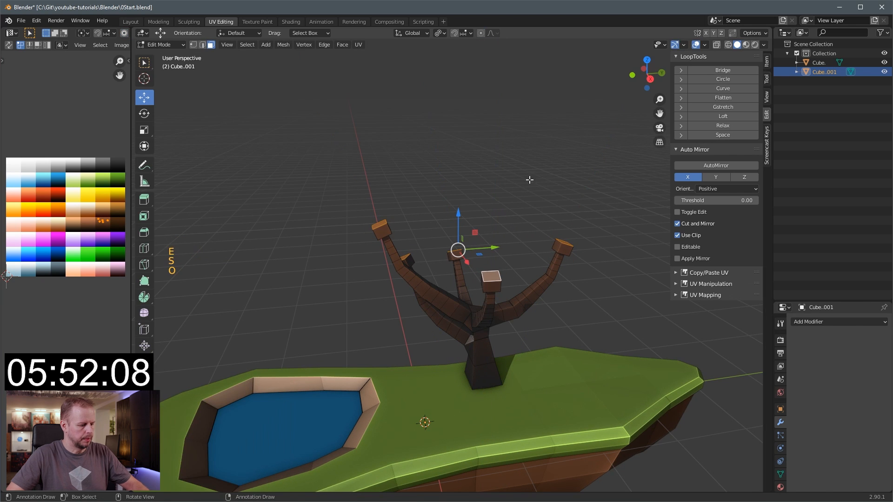
{"action": "key", "text": "s"}
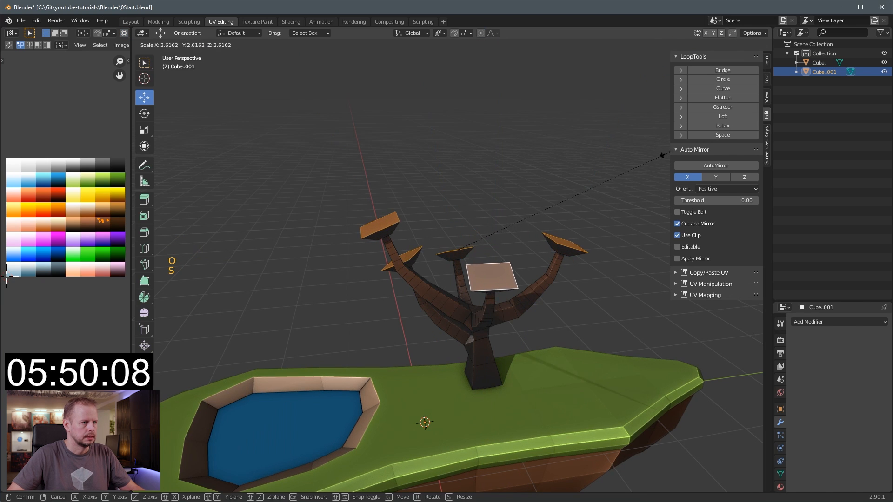
{"action": "left_click", "coordinate": [664, 153]}
- Extrude the foliage faces about 0.39 m, extrude them slightly again and scale the top faces to about 0.56
{"action": "key", "text": "e"}
{"action": "left_click", "coordinate": [602, 196]}
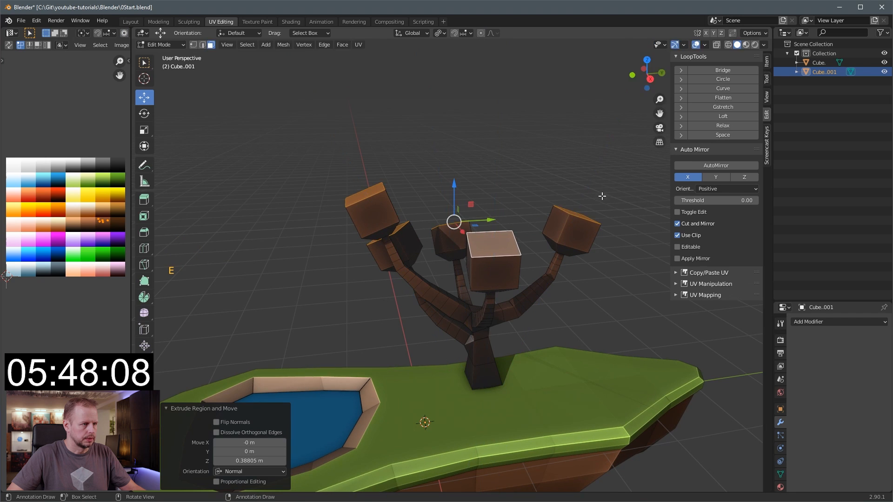
{"action": "key", "text": "e"}
{"action": "left_click", "coordinate": [598, 186]}
{"action": "key", "text": "s"}
{"action": "left_click", "coordinate": [535, 216]}
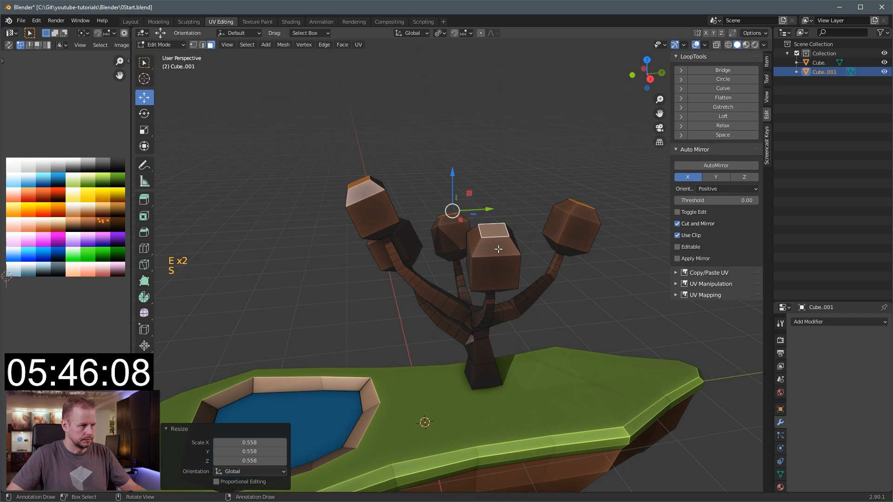
- Select all linked foliage blocks and move their UVs onto the green palette swatches
{"action": "key", "text": "l"}
{"action": "key", "text": "l"}
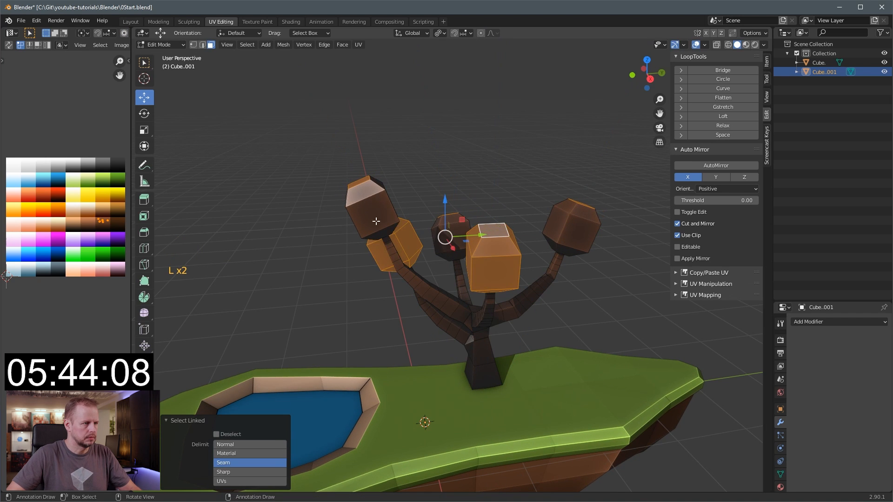
{"action": "key", "text": "l"}
{"action": "key", "text": "l"}
{"action": "key", "text": "l"}
{"action": "key", "text": "g"}
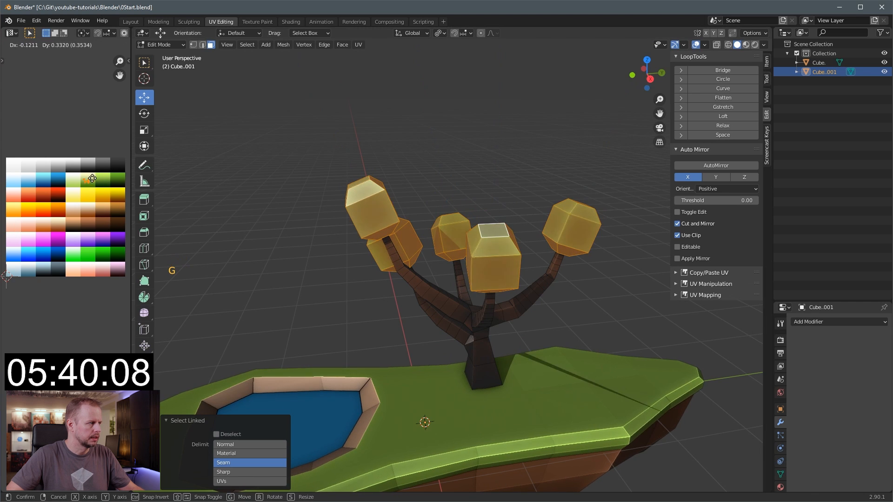
{"action": "left_click", "coordinate": [108, 175]}
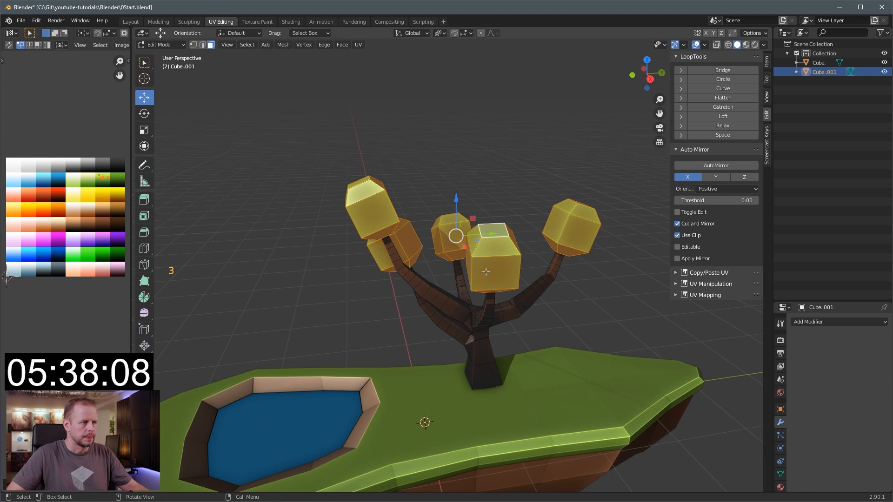
- Deselect everything and select the loops of side faces around all five foliage blocks
{"action": "scroll", "coordinate": [486, 270], "scroll_direction": "up", "scroll_amount": 4}
{"action": "scroll", "coordinate": [507, 266], "scroll_direction": "down", "scroll_amount": 3}
{"action": "key", "text": "a"}
{"action": "key", "text": "a"}
{"action": "key", "text": "a"}
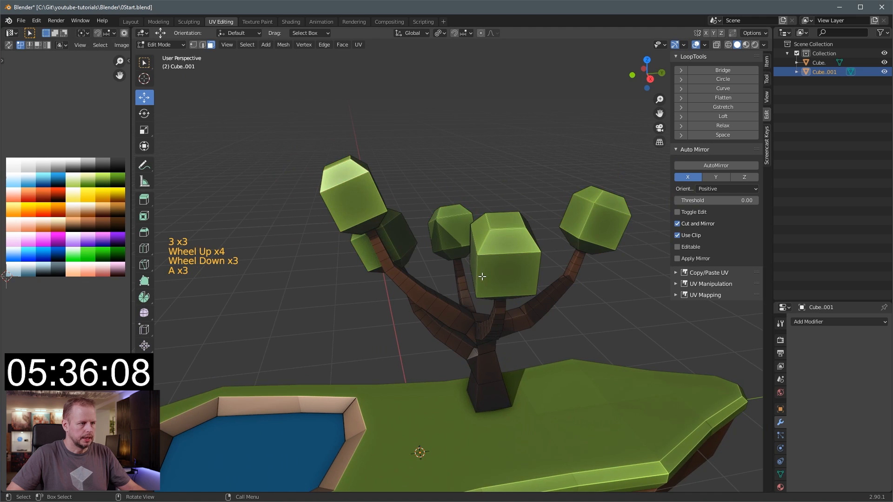
{"action": "left_click", "coordinate": [477, 272], "text": "alt"}
{"action": "left_click", "coordinate": [585, 222], "text": "alt+shift"}
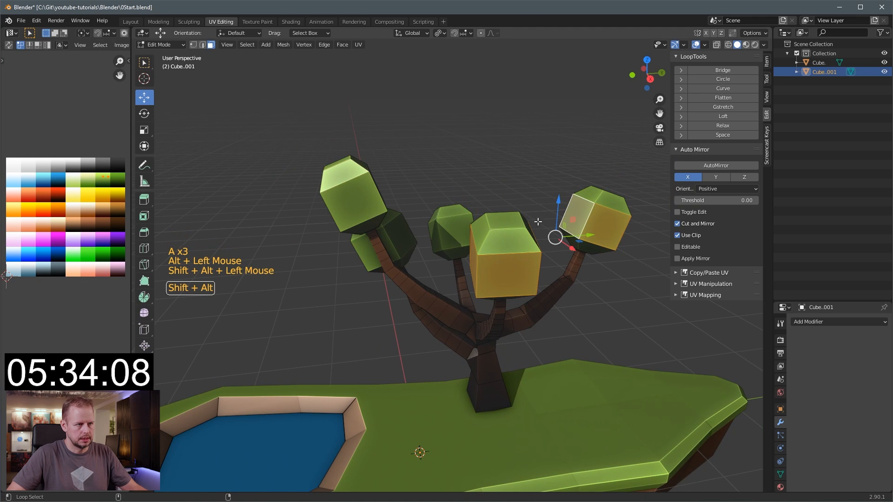
{"action": "left_click", "coordinate": [438, 230], "text": "alt+shift"}
{"action": "left_click", "coordinate": [331, 205], "text": "alt+shift"}
{"action": "left_click", "coordinate": [409, 241], "text": "alt+shift"}
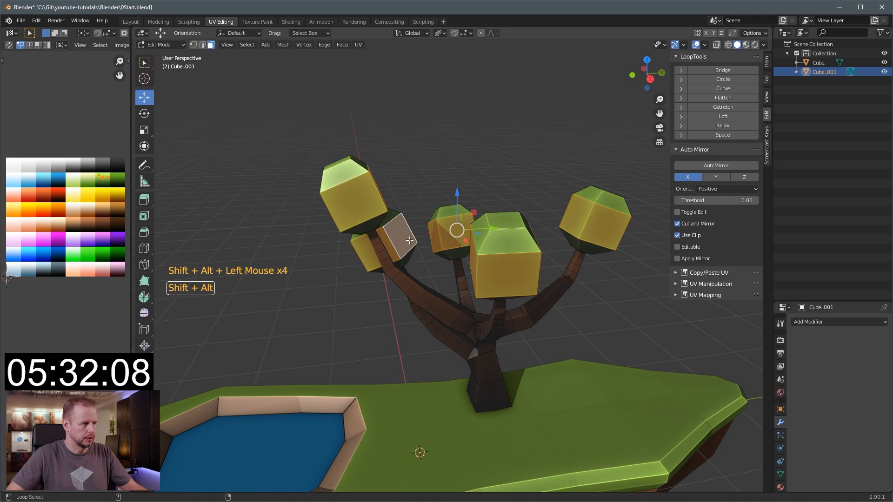
- Extrude the foliage side faces individually by about 0.27 m and scale the new end faces to about 0.61
{"action": "key", "text": "alt+e"}
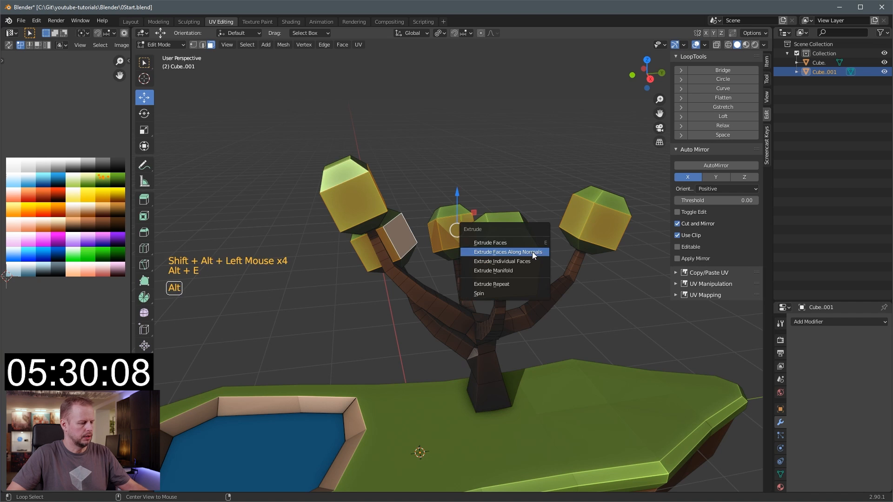
{"action": "left_click", "coordinate": [527, 261]}
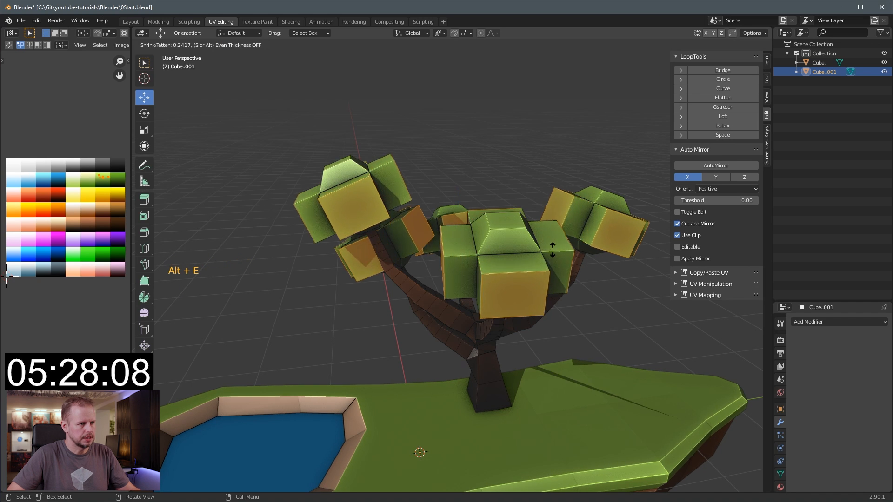
{"action": "left_click", "coordinate": [557, 249]}
{"action": "key", "text": "s"}
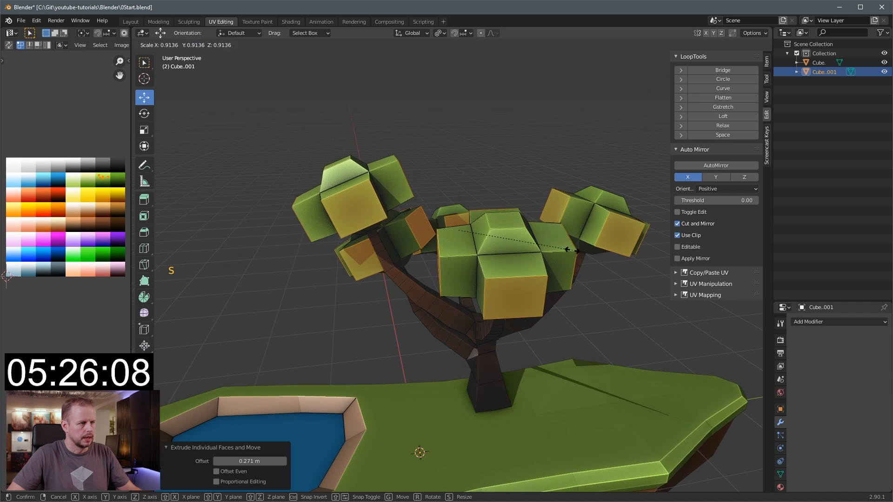
{"action": "left_click", "coordinate": [526, 270]}
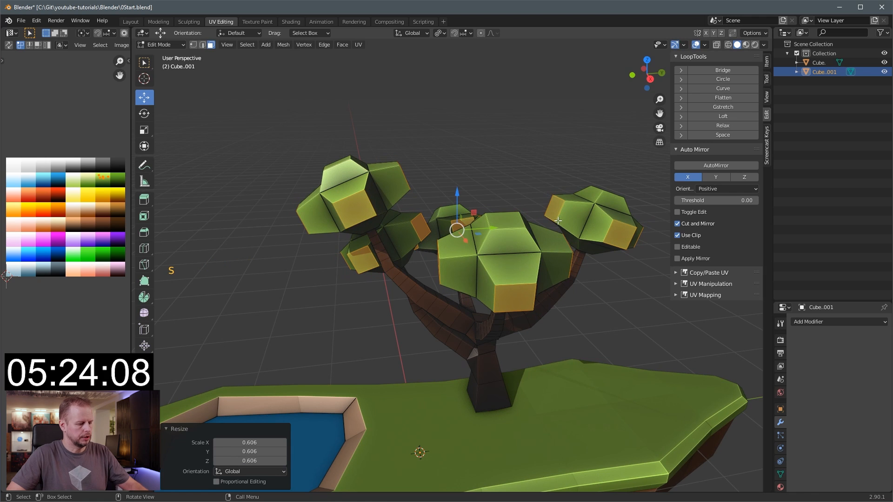
- Set the transform orientation to Normal
{"action": "key", "text": "comma"}
{"action": "left_click", "coordinate": [563, 281]}
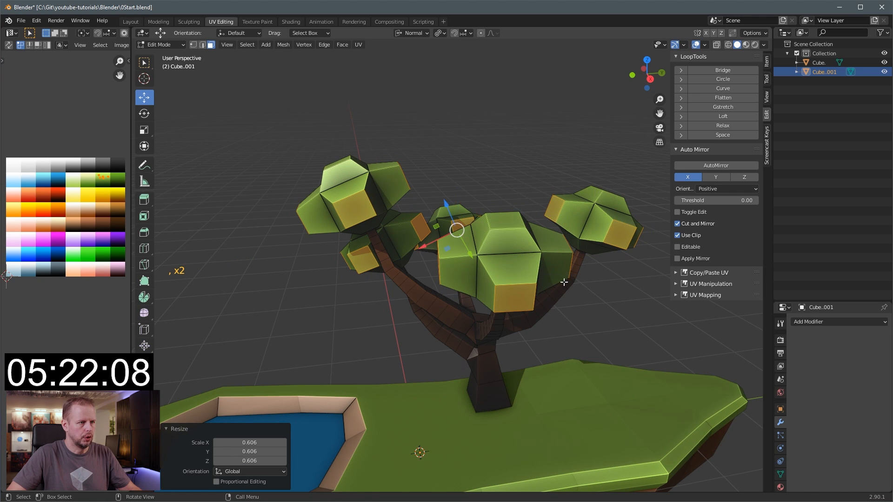
{"action": "key", "text": "e"}
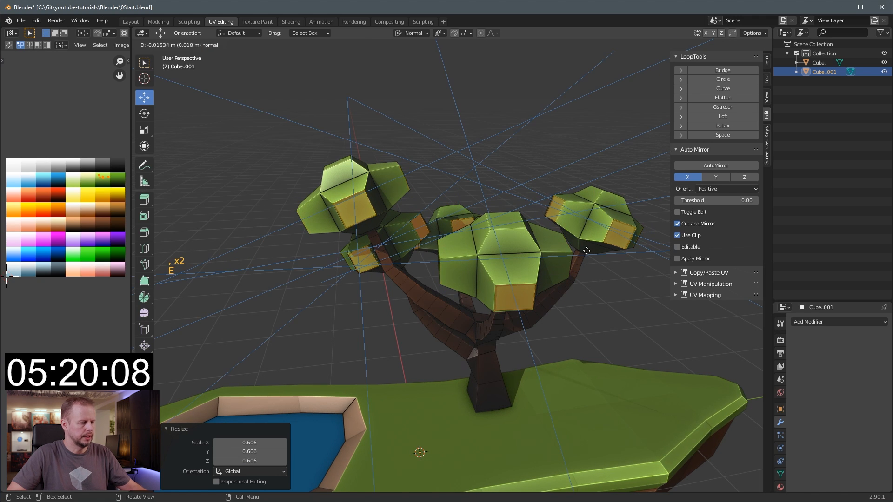
{"action": "left_click", "coordinate": [586, 246]}
{"action": "key", "text": "ctrl+z"}
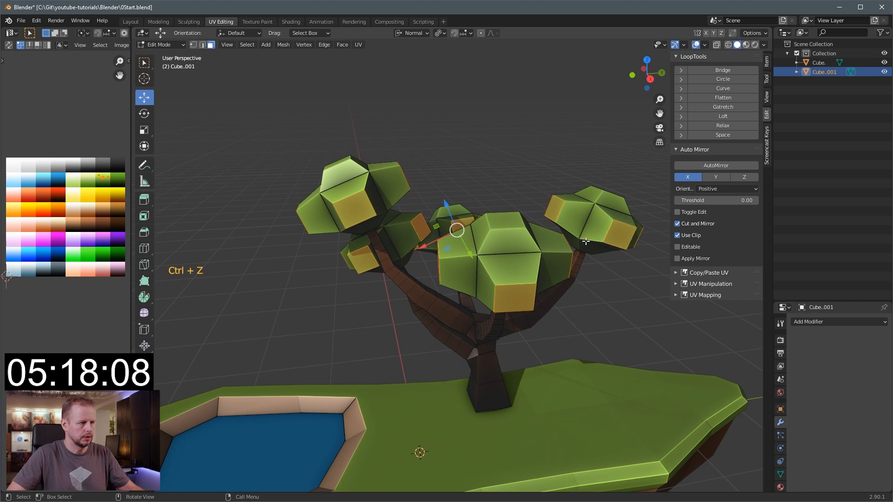
- Rotate the foliage end faces about -53° around normal Y, extrude them about 0.23 m, and scale them to about 0.72
{"action": "key", "text": "r"}
{"action": "key", "text": "y"}
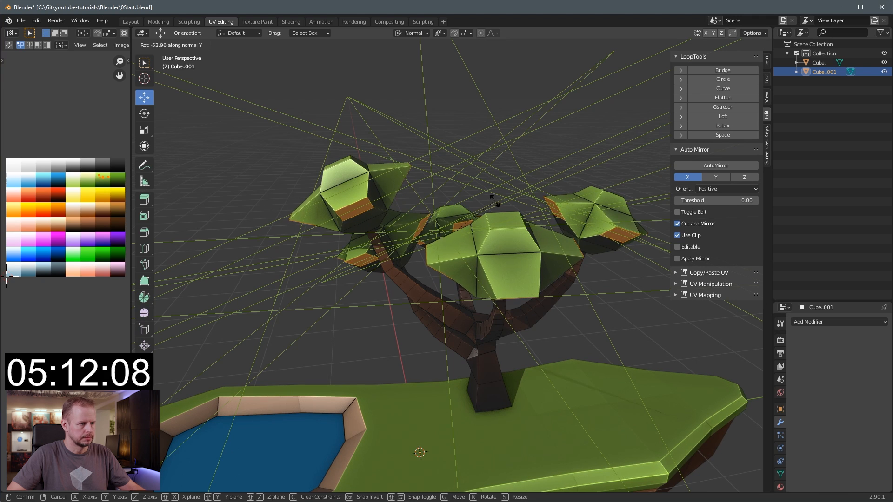
{"action": "left_click", "coordinate": [495, 201]}
{"action": "key", "text": "e"}
{"action": "left_click", "coordinate": [554, 243]}
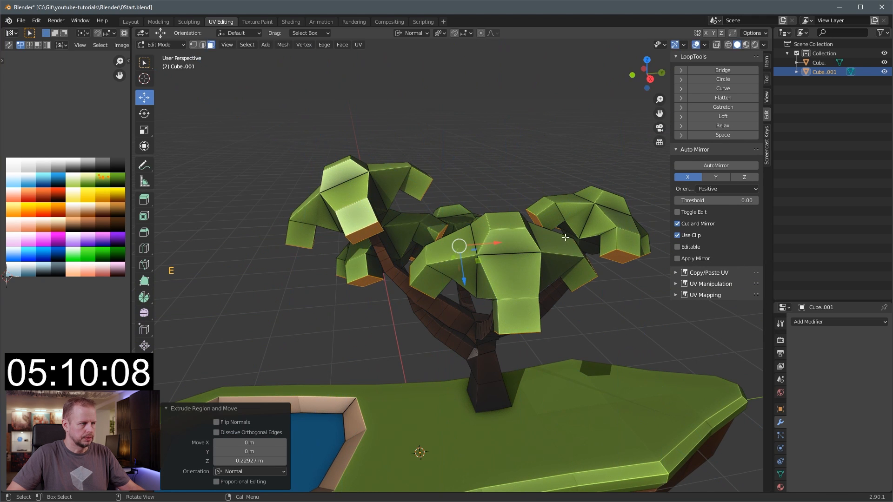
{"action": "key", "text": "s"}
{"action": "left_click", "coordinate": [552, 257]}
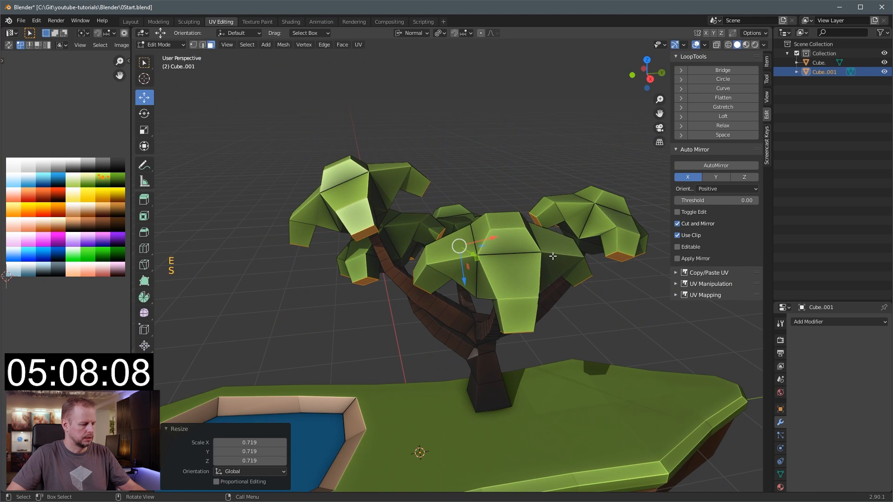
- Rotate the foliage ends about -14° around normal Y, extrude them about 0.3 m, taper to about 0.54 and lower the tips slightly
{"action": "key", "text": "r"}
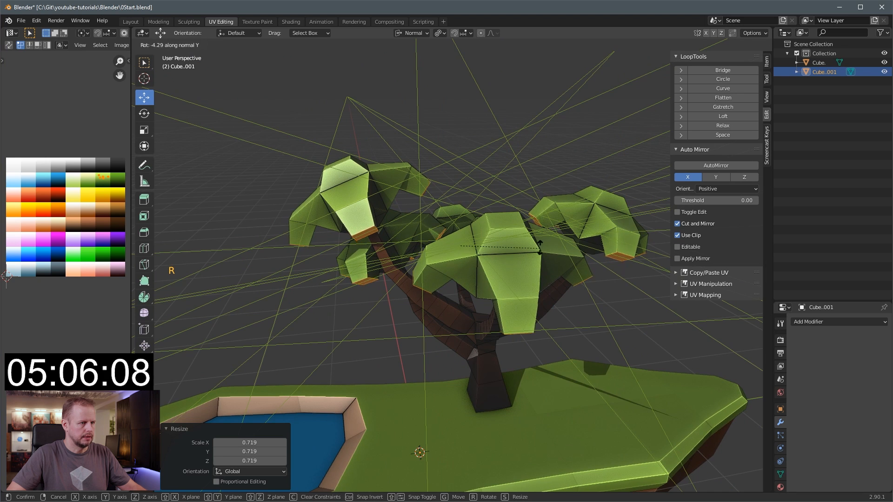
{"action": "left_click", "coordinate": [534, 236]}
{"action": "key", "text": "e"}
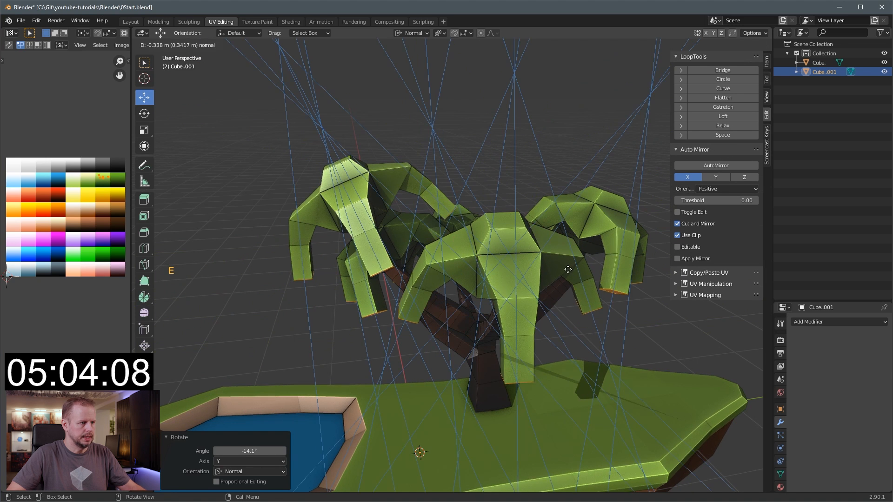
{"action": "left_click", "coordinate": [534, 275]}
{"action": "key", "text": "s"}
{"action": "left_click", "coordinate": [509, 301]}
{"action": "key", "text": "g"}
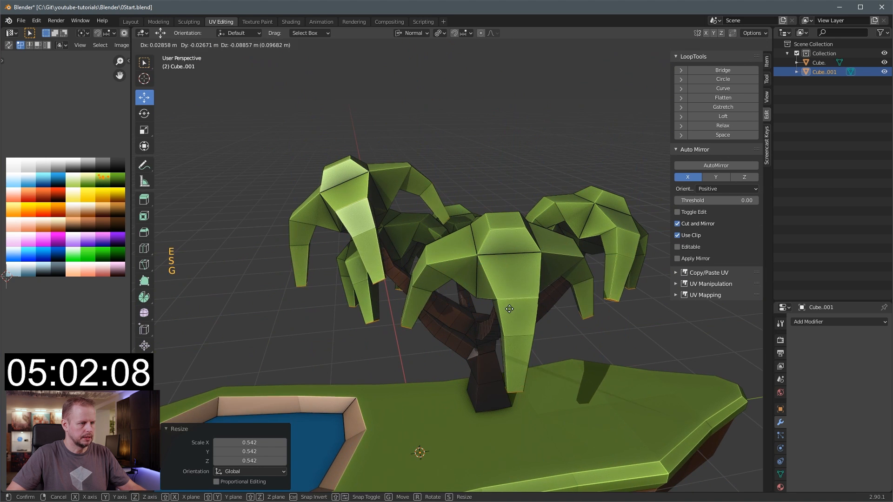
{"action": "left_click", "coordinate": [511, 309]}
- Examine the drooping foliage and the overall tree shape from a wider viewpoint in Object Mode
{"action": "middle_click_drag", "start_coordinate": [512, 309], "coordinate": [441, 247]}
{"action": "key", "text": "Tab"}
{"action": "scroll", "coordinate": [545, 279], "scroll_direction": "down", "scroll_amount": 2}
{"action": "key", "text": "Tab"}
{"action": "key", "text": "Tab"}
{"action": "key", "text": "Tab"}
{"action": "scroll", "coordinate": [540, 242], "scroll_direction": "down", "scroll_amount": 1}
{"action": "scroll", "coordinate": [488, 251], "scroll_direction": "up", "scroll_amount": 2}
{"action": "scroll", "coordinate": [455, 244], "scroll_direction": "down", "scroll_amount": 2}
{"action": "key", "text": "Tab"}
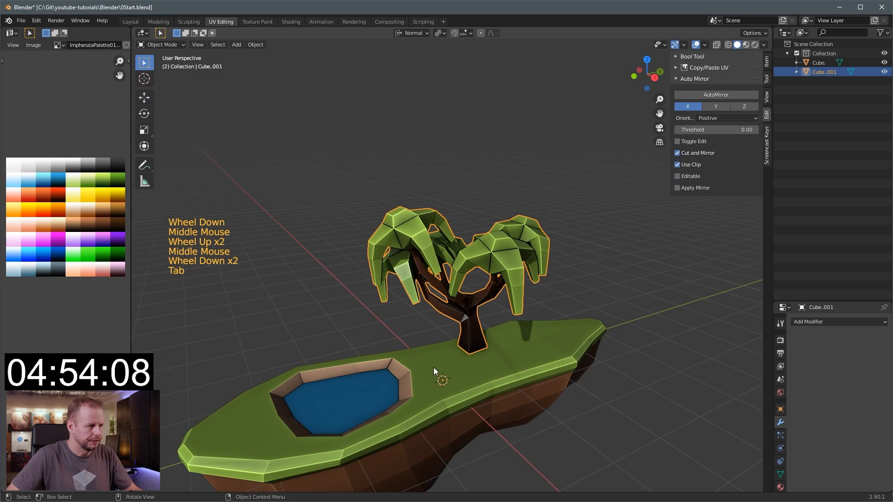
- In the island mesh, duplicate one water face of the pond and raise the copy about 0.16 m along its normal
{"action": "middle_click_drag", "start_coordinate": [434, 367], "coordinate": [351, 392]}
{"action": "scroll", "coordinate": [419, 335], "scroll_direction": "up", "scroll_amount": 3}
{"action": "scroll", "coordinate": [351, 391], "scroll_direction": "up", "scroll_amount": 1}
{"action": "left_click", "coordinate": [351, 392]}
{"action": "scroll", "coordinate": [407, 367], "scroll_direction": "down", "scroll_amount": 4}
{"action": "scroll", "coordinate": [406, 368], "scroll_direction": "up", "scroll_amount": 1}
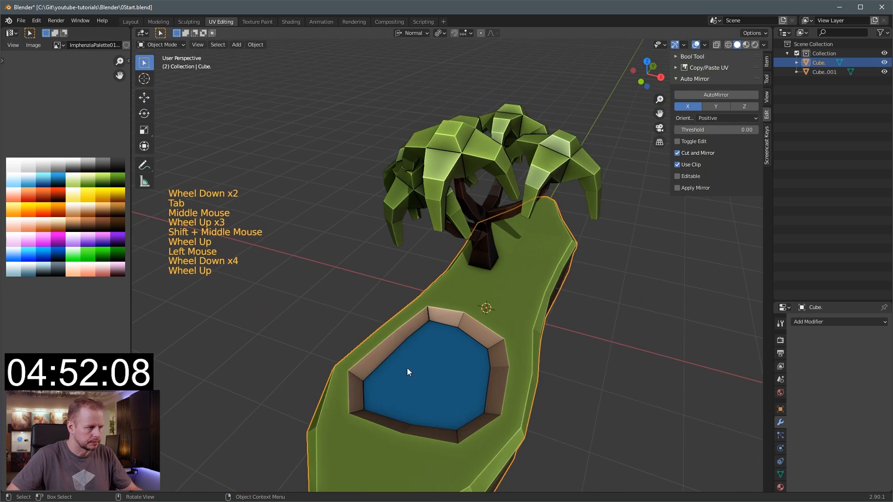
{"action": "key", "text": "Tab"}
{"action": "left_click", "coordinate": [406, 367]}
{"action": "middle_click_drag", "start_coordinate": [396, 361], "coordinate": [446, 361]}
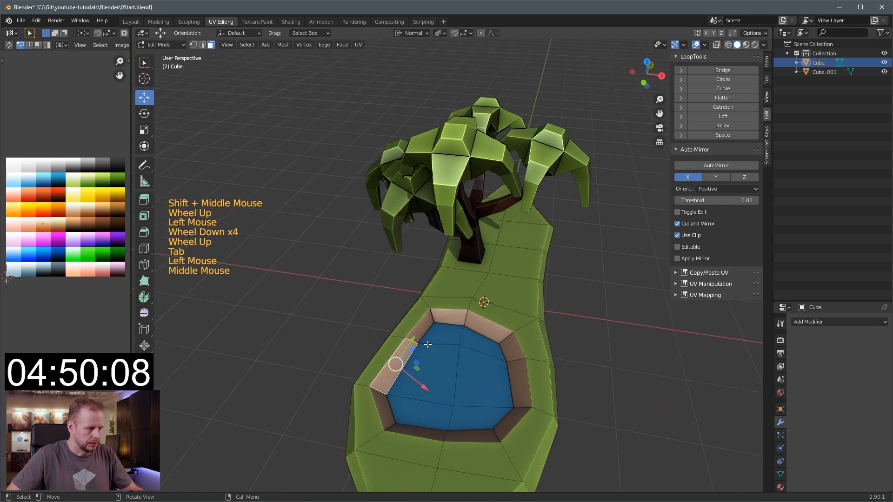
{"action": "left_click", "coordinate": [449, 359]}
{"action": "key", "text": "shift+d"}
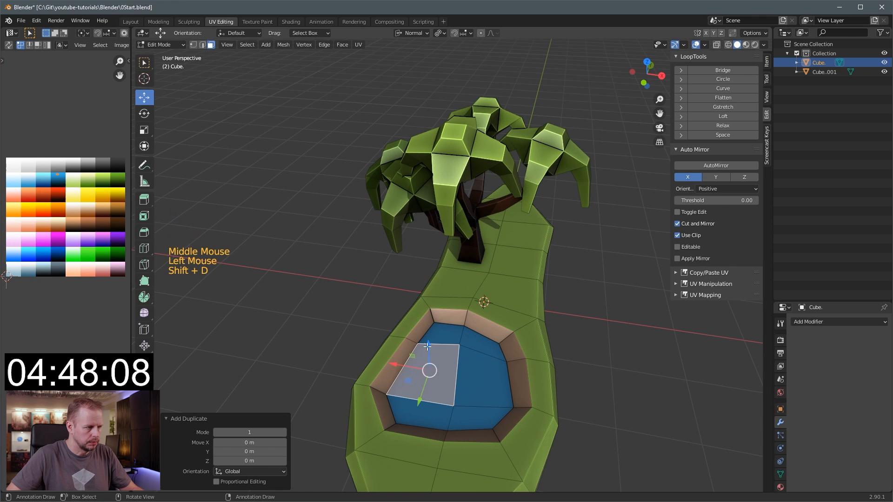
{"action": "left_click_drag", "start_coordinate": [427, 347], "coordinate": [427, 339]}
- Scale the copied face to about 0.65 along normal Y, then move its inner edge about 0.99 m in X to the opposite bank
{"action": "key", "text": "s"}
{"action": "key", "text": "y"}
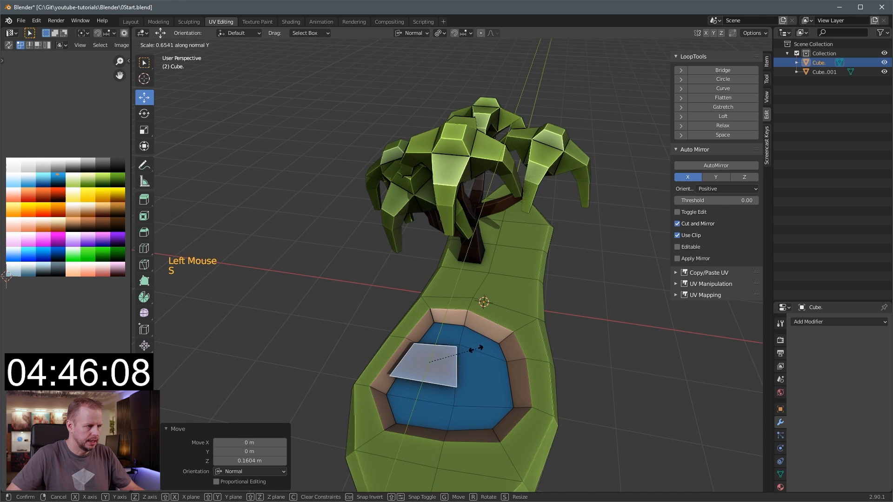
{"action": "left_click", "coordinate": [473, 353]}
{"action": "key", "text": "2"}
{"action": "left_click", "coordinate": [458, 364]}
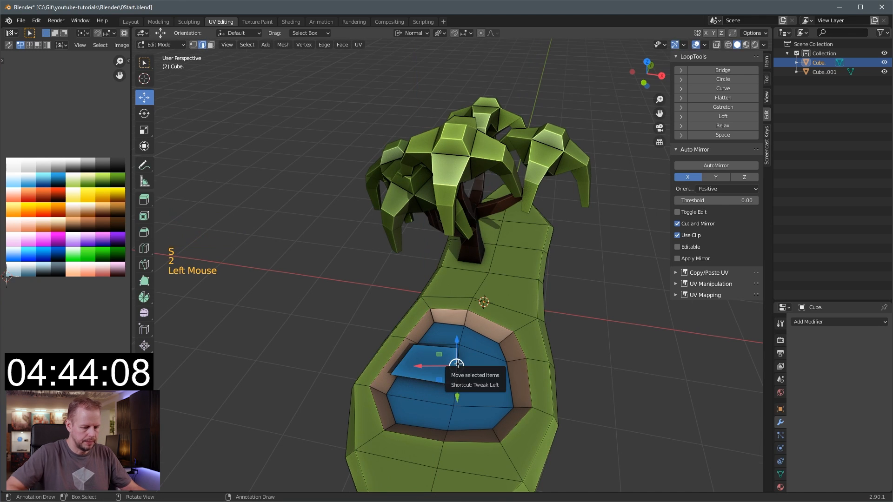
{"action": "key", "text": "KP_7"}
{"action": "key", "text": "g"}
{"action": "left_click", "coordinate": [540, 354]}
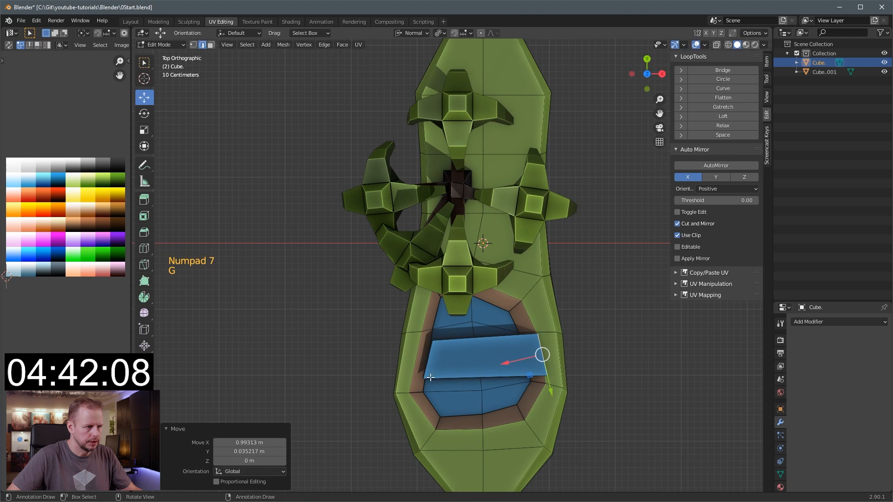
- Move the strip's other end edge about -0.21 m in X and -0.08 m in Y onto the bank, and scale it to about 1.17
{"action": "left_click", "coordinate": [428, 361]}
{"action": "key", "text": "g"}
{"action": "left_click", "coordinate": [415, 364]}
{"action": "key", "text": "g"}
{"action": "key", "text": "s"}
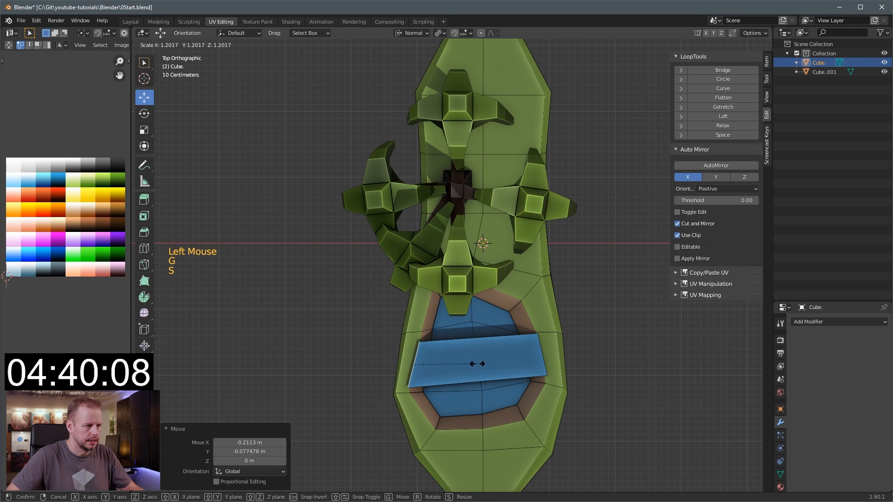
{"action": "left_click", "coordinate": [476, 364]}
- Select the whole linked strip across the pond and separate it from the island into its own object
{"action": "middle_click_drag", "start_coordinate": [475, 365], "coordinate": [433, 307]}
{"action": "scroll", "coordinate": [433, 307], "scroll_direction": "up", "scroll_amount": 3}
{"action": "middle_click_drag", "start_coordinate": [431, 367], "coordinate": [476, 325], "text": "shift"}
{"action": "left_click", "coordinate": [481, 345]}
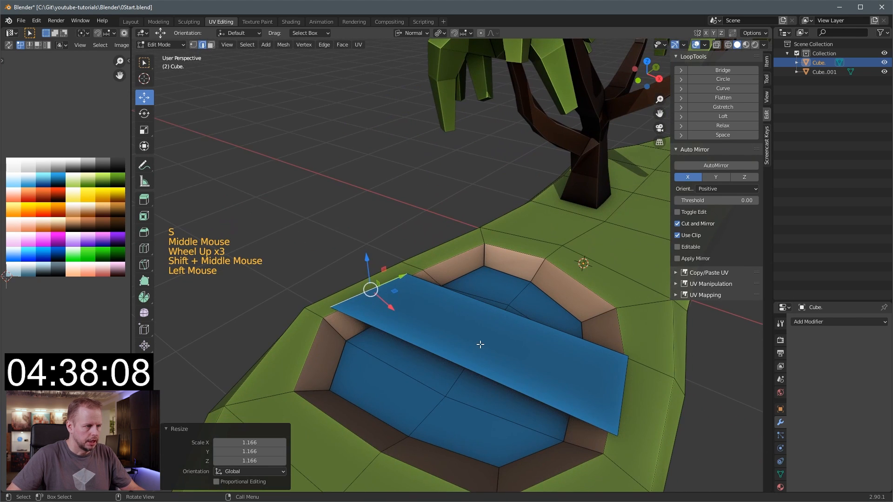
{"action": "key", "text": "l"}
{"action": "scroll", "coordinate": [484, 343], "scroll_direction": "down", "scroll_amount": 2}
{"action": "scroll", "coordinate": [489, 346], "scroll_direction": "up", "scroll_amount": 1}
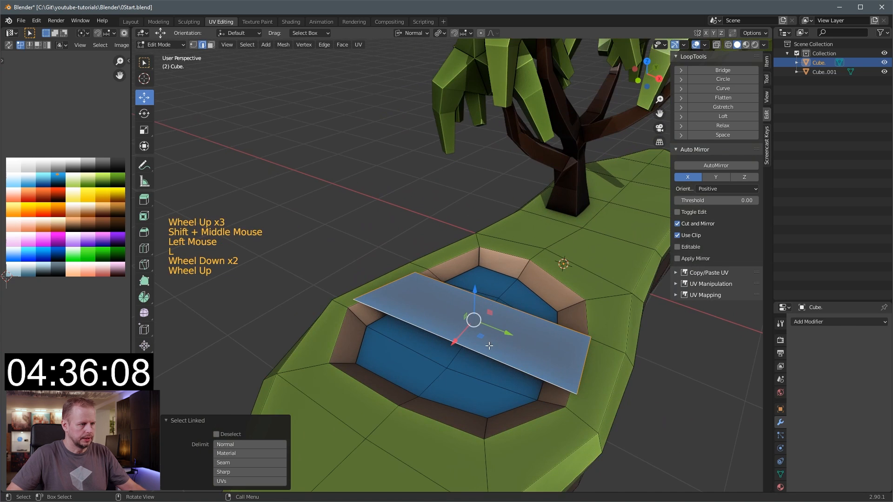
{"action": "key", "text": "p"}
{"action": "left_click", "coordinate": [499, 295]}
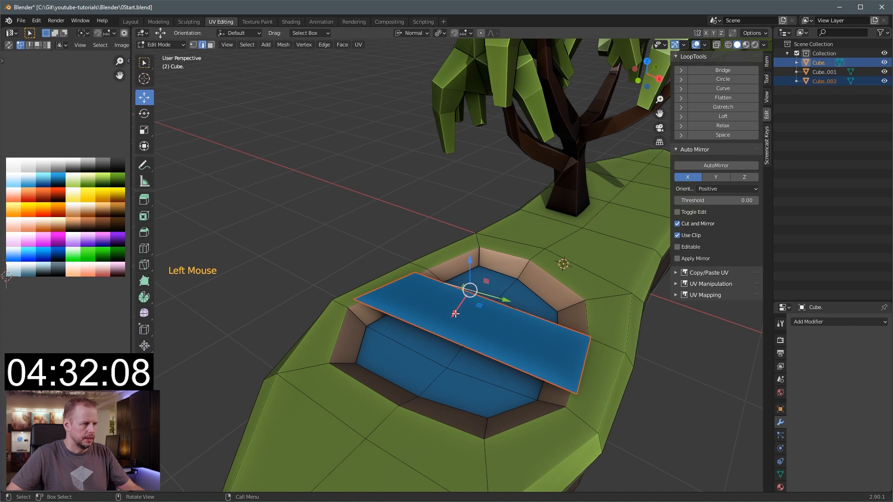
- Edit the separated strip on its own and move its UVs onto a brown swatch of the palette
{"action": "key", "text": "Tab"}
{"action": "left_click", "coordinate": [459, 316]}
{"action": "key", "text": "Tab"}
{"action": "left_click", "coordinate": [460, 316]}
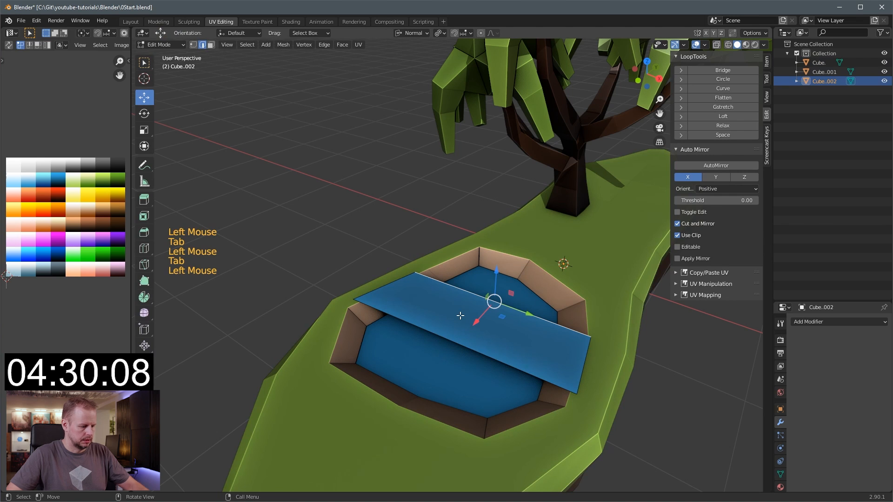
{"action": "key", "text": "l"}
{"action": "key", "text": "g"}
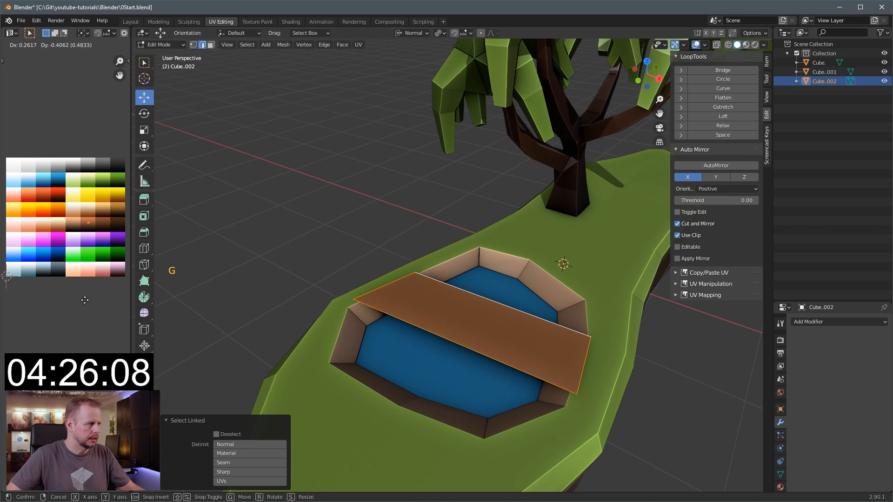
{"action": "left_click", "coordinate": [85, 300]}
{"action": "left_click", "coordinate": [479, 327]}
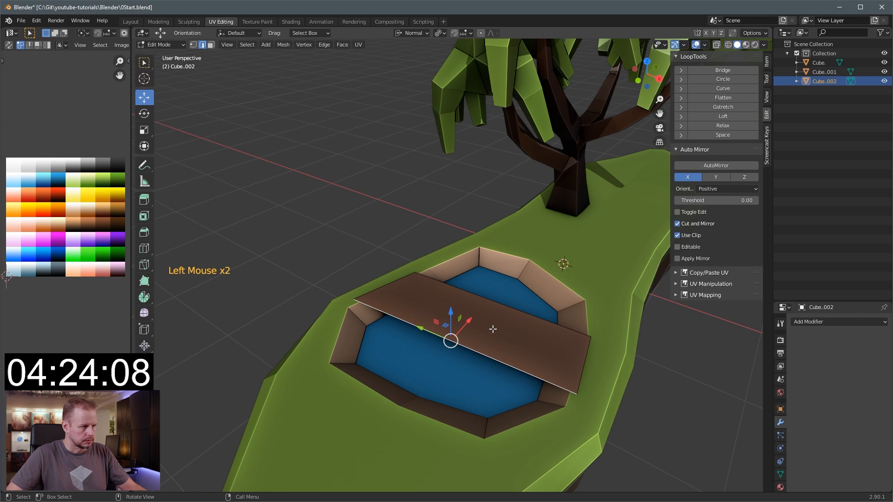
{"action": "key", "text": "Tab"}
{"action": "left_click", "coordinate": [492, 329]}
{"action": "key", "text": "Tab"}
{"action": "left_click", "coordinate": [492, 330]}
{"action": "key", "text": "Tab"}
{"action": "left_click", "coordinate": [492, 331]}
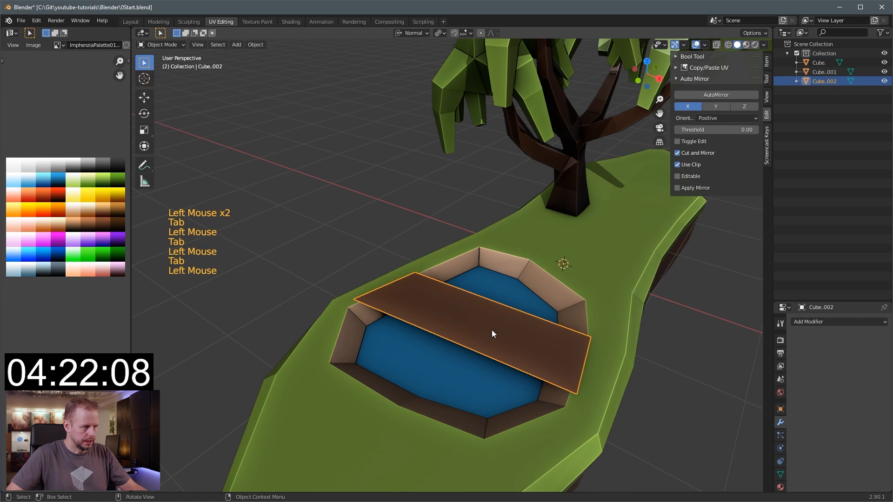
- Add eight evenly spaced loop cuts across the brown strip to divide it into planks
{"action": "key", "text": "Tab"}
{"action": "key", "text": "3"}
{"action": "left_click", "coordinate": [502, 330]}
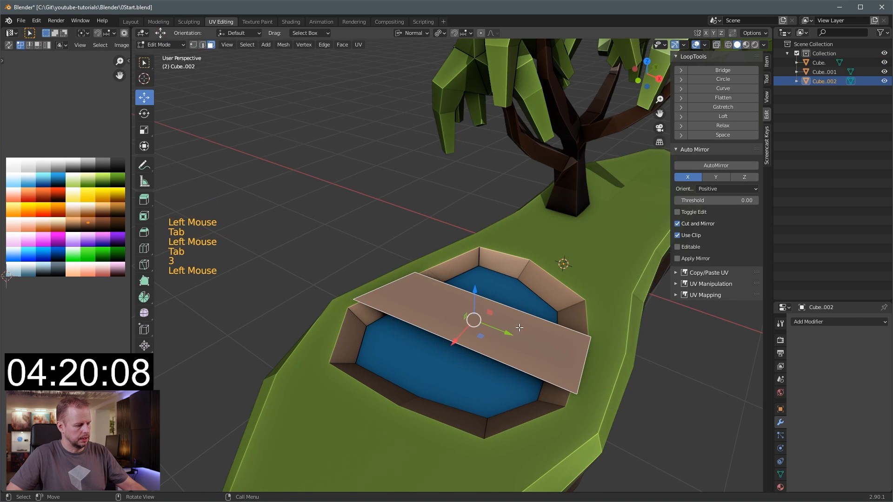
{"action": "key", "text": "ctrl+r"}
{"action": "scroll", "coordinate": [516, 326], "scroll_direction": "up", "scroll_amount": 7}
{"action": "left_click", "coordinate": [514, 325]}
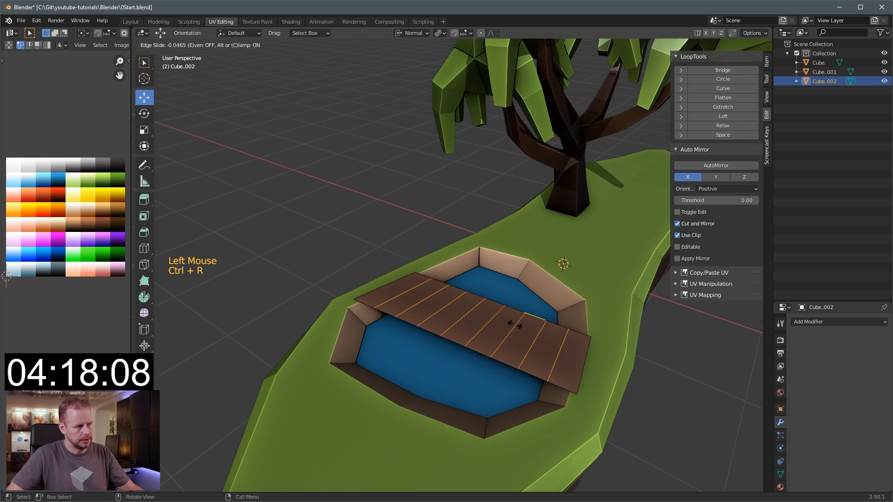
- Select all faces along the bridge strip and inset them individually by about 0.017 m
{"action": "key", "text": "1"}
{"action": "key", "text": "3"}
{"action": "left_click", "coordinate": [568, 359]}
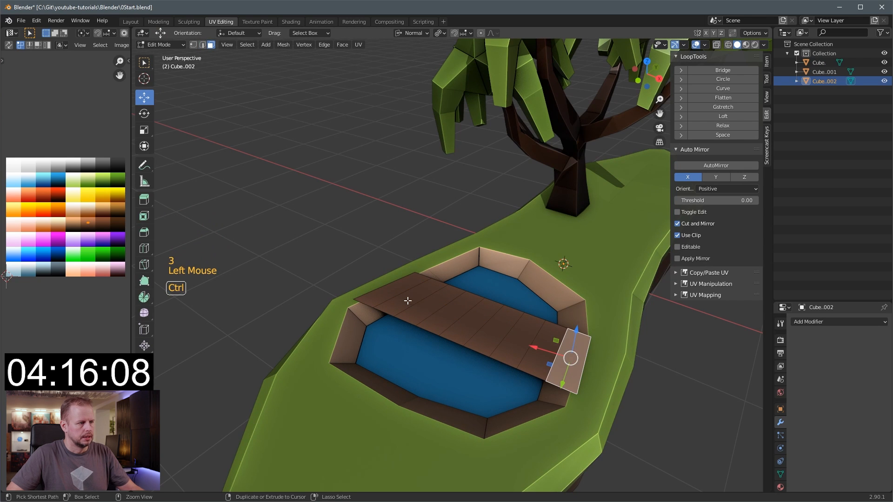
{"action": "left_click", "coordinate": [395, 292], "text": "ctrl"}
{"action": "key", "text": "i"}
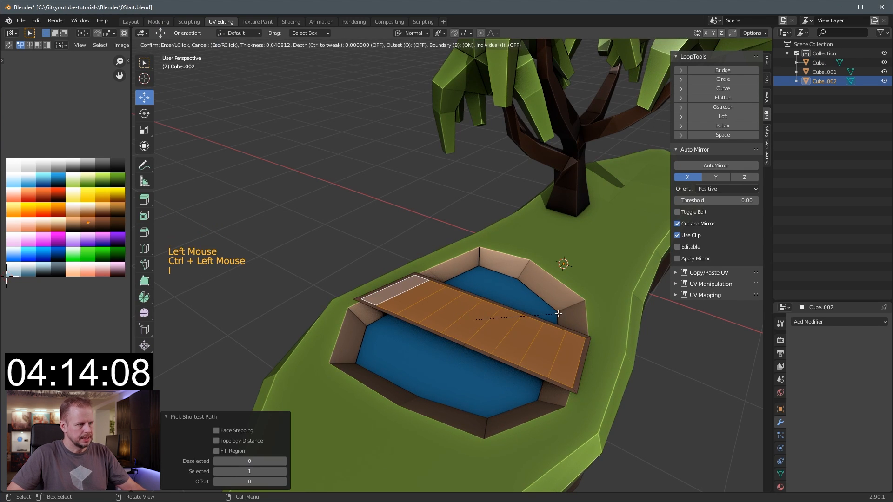
{"action": "key", "text": "i"}
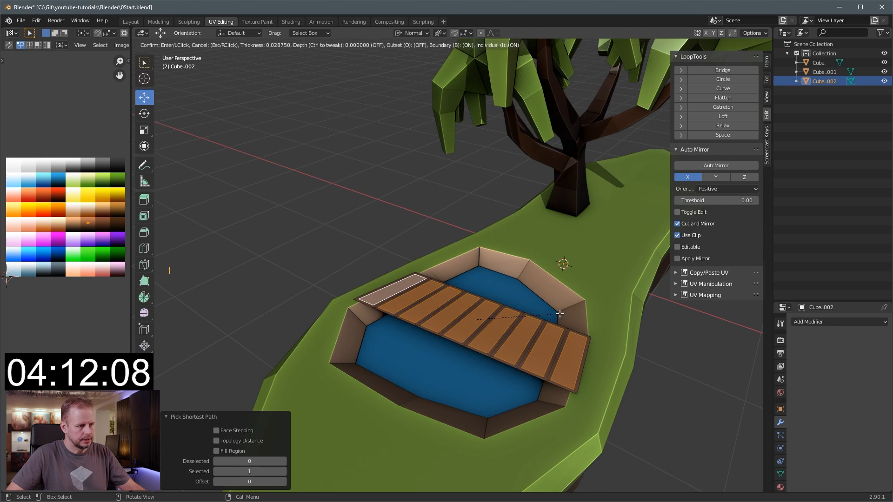
{"action": "left_click", "coordinate": [561, 314]}
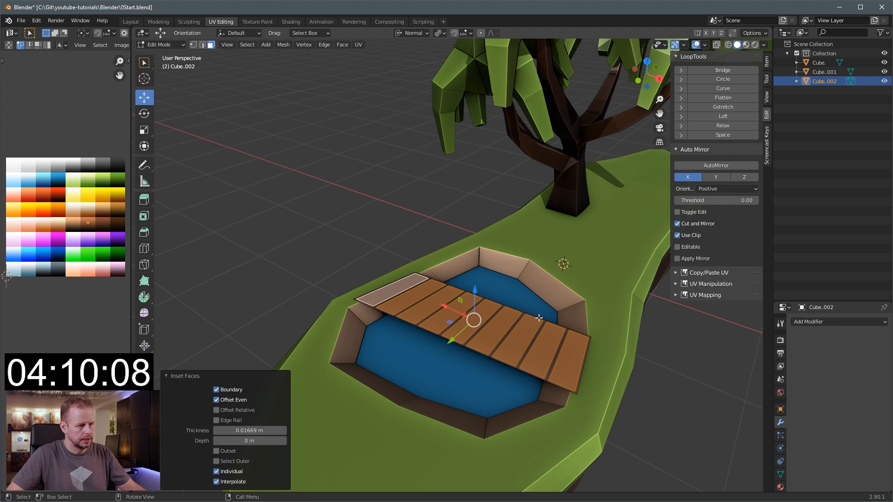
- Invert the selection and delete the border faces so that gaps separate the planks
{"action": "key", "text": "ctrl"}
{"action": "key", "text": "ctrl+i"}
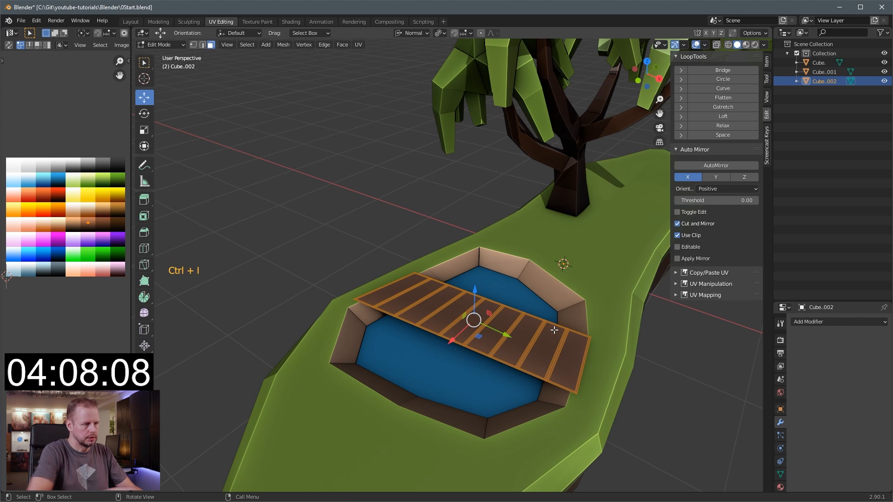
{"action": "key", "text": "Delete"}
{"action": "left_click", "coordinate": [537, 332]}
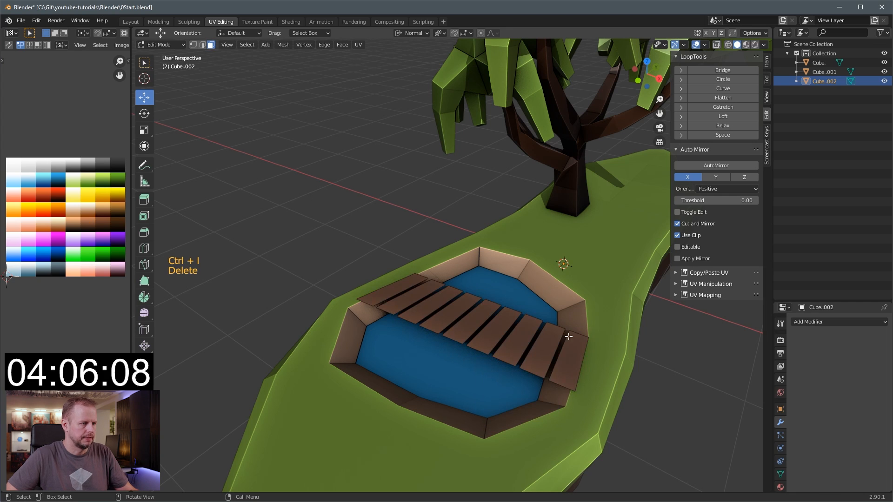
- Select all the planks and extrude their faces along normals by about 0.08 m to give them thickness
{"action": "left_click", "coordinate": [568, 358]}
{"action": "key", "text": "a"}
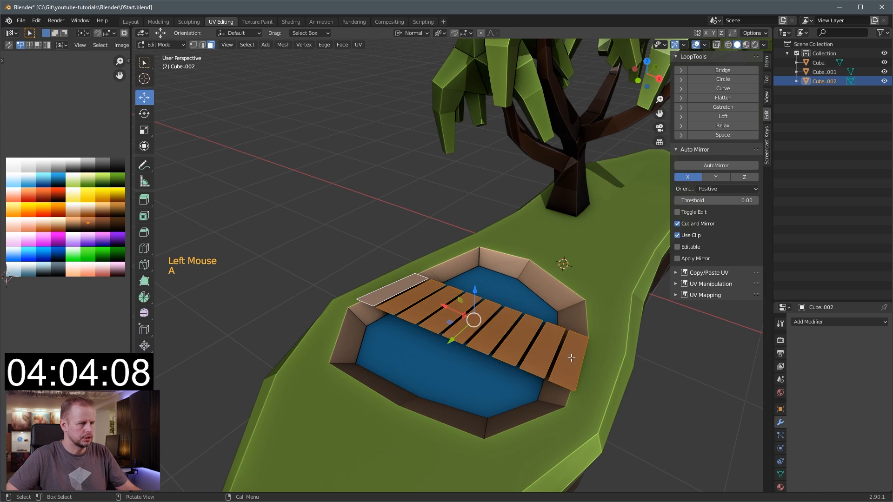
{"action": "middle_click_drag", "start_coordinate": [569, 359], "coordinate": [564, 354]}
{"action": "key", "text": "alt+e"}
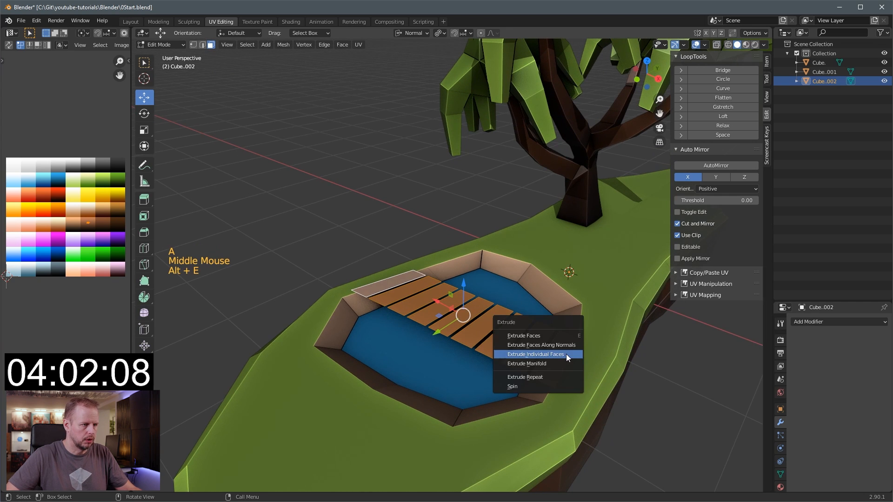
{"action": "left_click", "coordinate": [572, 349]}
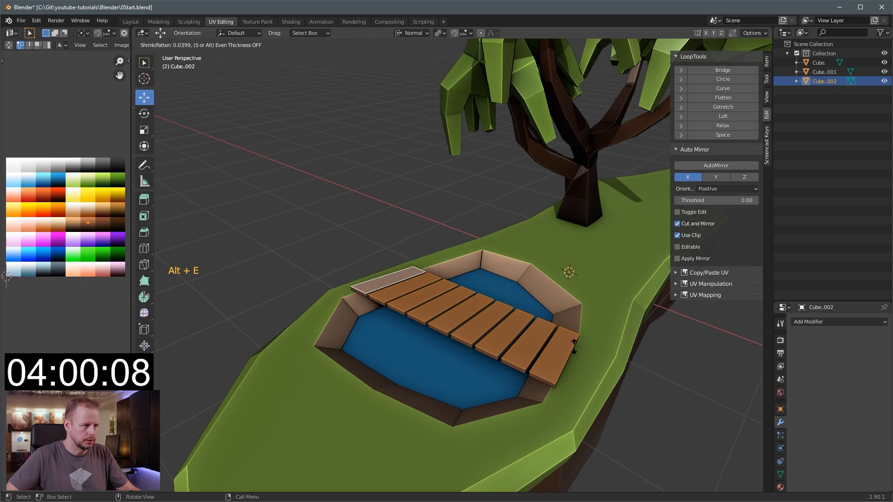
{"action": "left_click", "coordinate": [576, 345]}
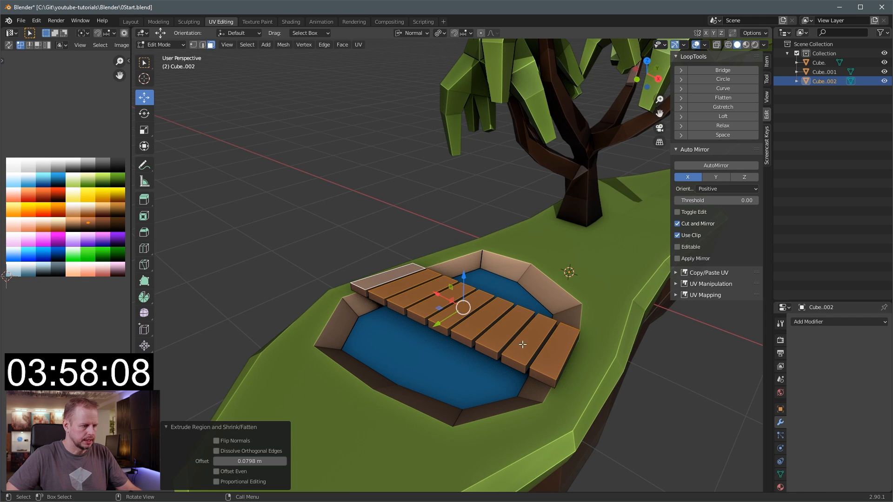
- Randomize all vertices of the bridge planks by 0.01 m for a slightly uneven look
{"action": "key", "text": "l"}
{"action": "key", "text": "a"}
{"action": "key", "text": "less"}
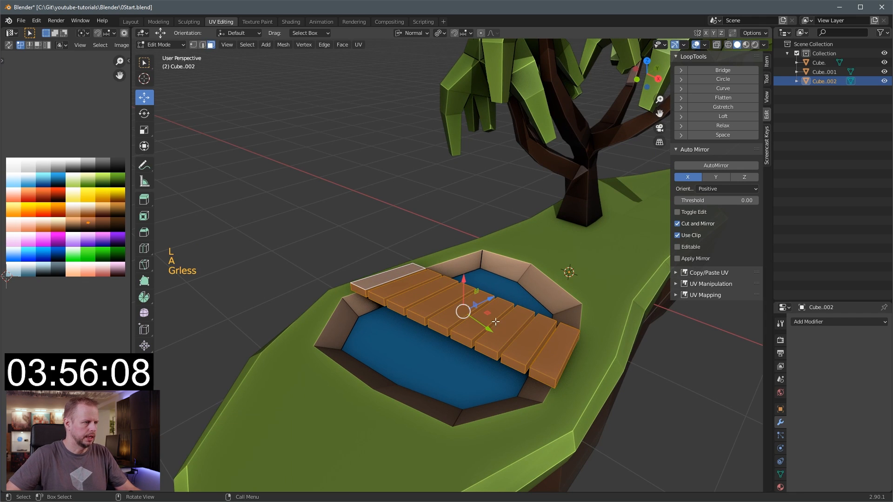
{"action": "key", "text": "1"}
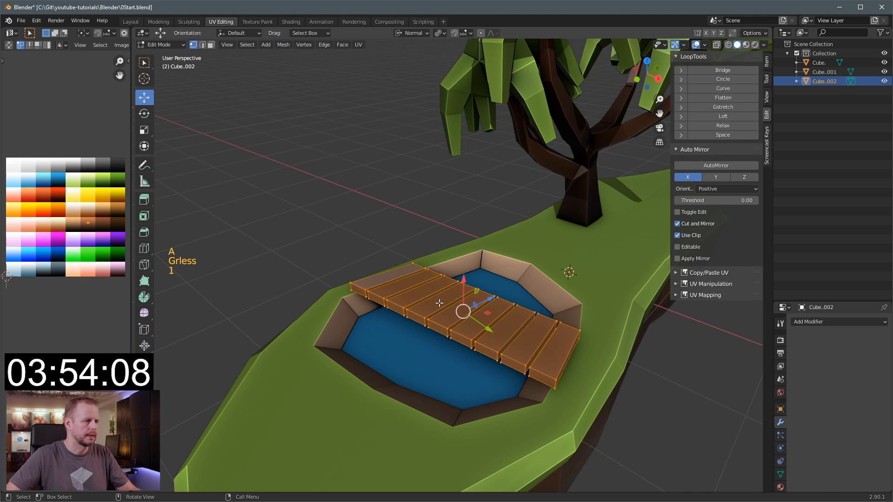
{"action": "left_click", "coordinate": [278, 47]}
{"action": "mouse_move", "coordinate": [307, 60]}
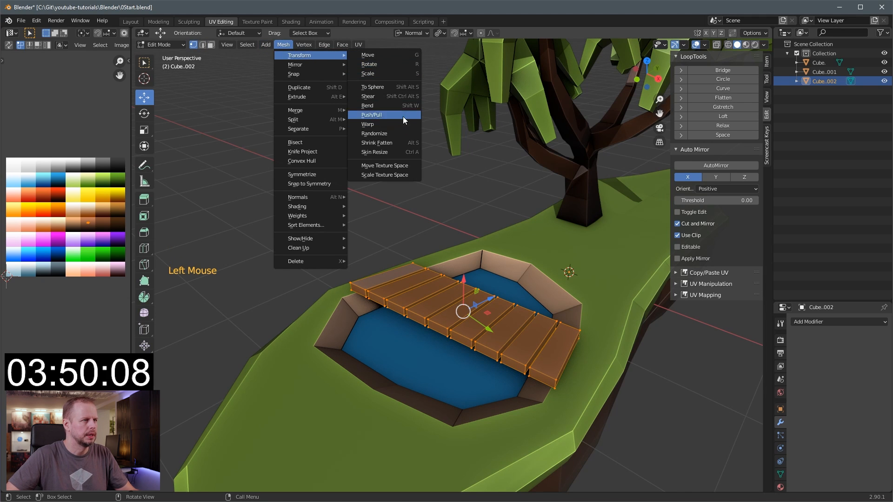
{"action": "left_click", "coordinate": [407, 133]}
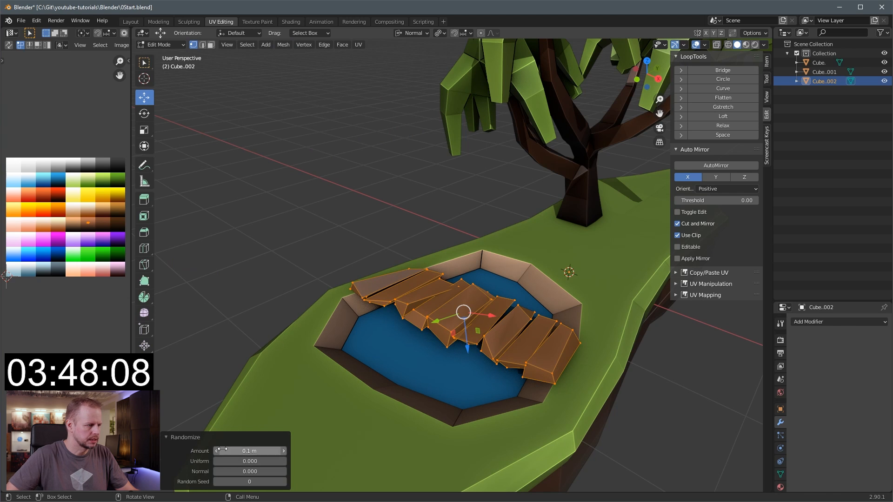
{"action": "left_click_drag", "start_coordinate": [221, 450], "coordinate": [205, 449]}
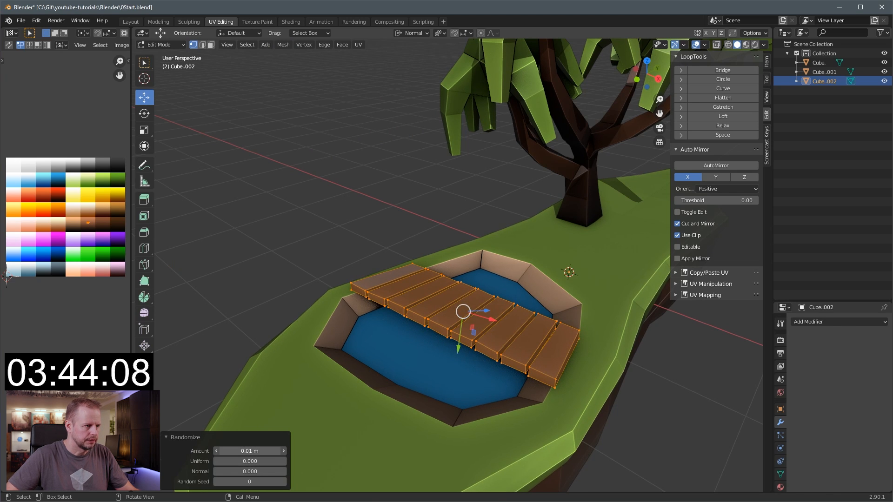
- Enable proportional editing and move a middle plank's side face upward to arch the bridge, with a proportional size of about 0.51
{"action": "key", "text": "3"}
{"action": "left_click", "coordinate": [438, 334]}
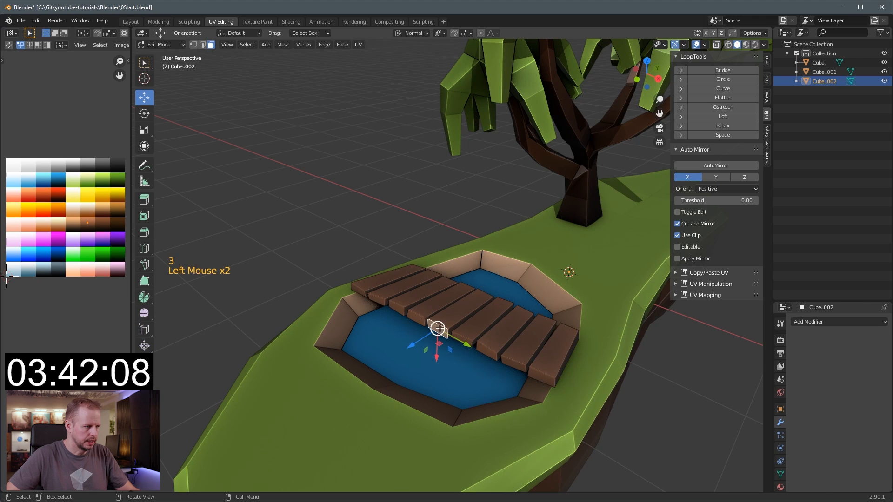
{"action": "key", "text": "o"}
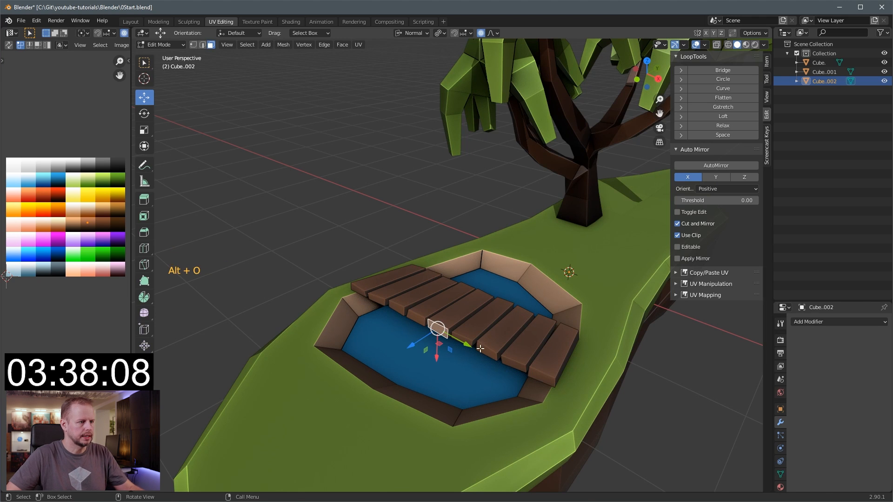
{"action": "key", "text": "g"}
{"action": "scroll", "coordinate": [460, 333], "scroll_direction": "up", "scroll_amount": 3}
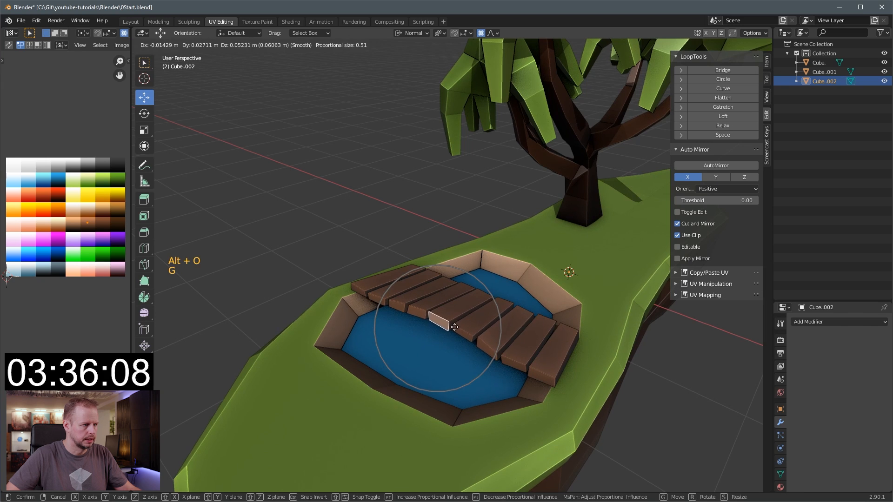
{"action": "left_click", "coordinate": [454, 327]}
{"action": "key", "text": "g"}
{"action": "left_click", "coordinate": [379, 309]}
- Lower the side faces near both ends of the bridge with proportional editing to settle the ends toward the ground
{"action": "mouse_move", "coordinate": [379, 309]}
{"action": "middle_mouse_down"}
{"action": "mouse_move", "coordinate": [403, 320]}
{"action": "mouse_move", "coordinate": [393, 303]}
{"action": "middle_mouse_up"}
{"action": "left_click", "coordinate": [322, 277]}
{"action": "key", "text": "g"}
{"action": "left_click", "coordinate": [320, 282]}
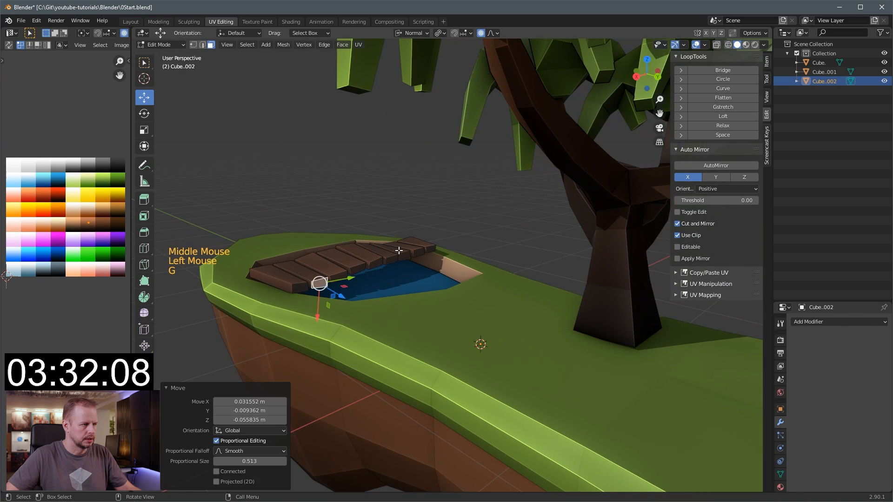
{"action": "left_click", "coordinate": [399, 251]}
{"action": "key", "text": "g"}
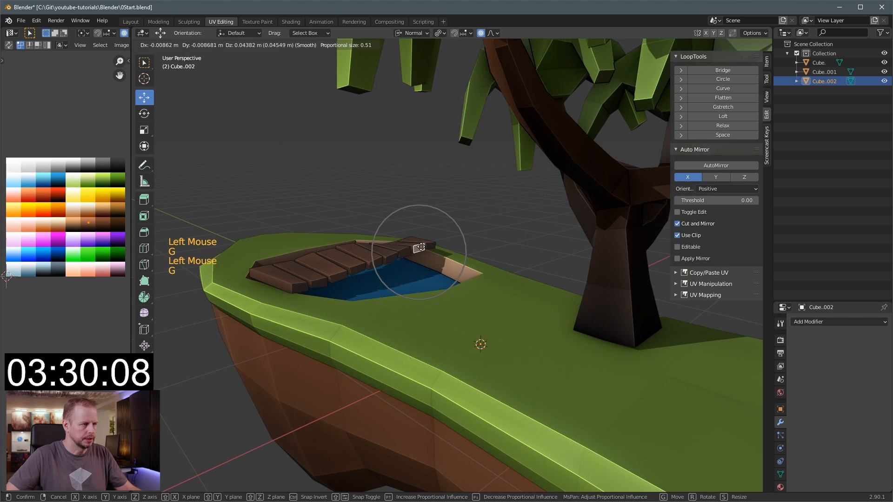
{"action": "left_click", "coordinate": [422, 255]}
{"action": "middle_click_drag", "start_coordinate": [422, 255], "coordinate": [465, 273]}
{"action": "scroll", "coordinate": [442, 275], "scroll_direction": "down", "scroll_amount": 2}
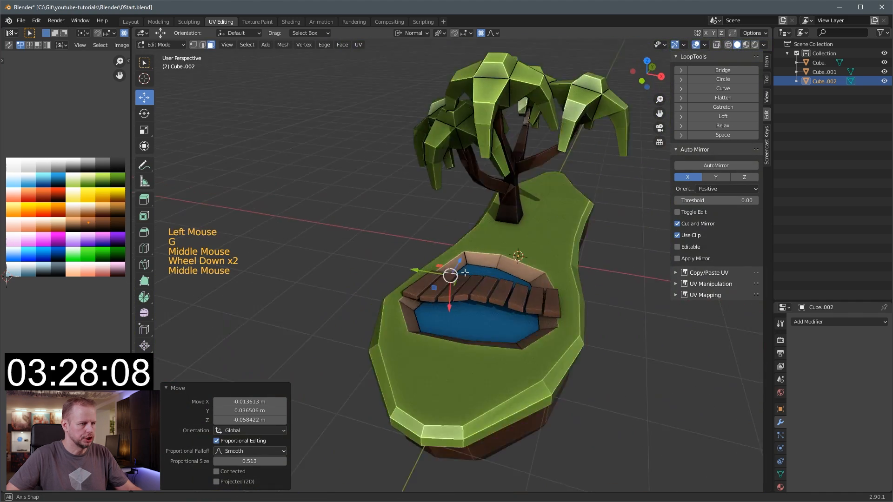
- Reposition a face on the end plank beside the pond rim with proportional editing
{"action": "scroll", "coordinate": [465, 274], "scroll_direction": "up", "scroll_amount": 3}
{"action": "left_click", "coordinate": [568, 335]}
{"action": "scroll", "coordinate": [568, 335], "scroll_direction": "up", "scroll_amount": 1}
{"action": "middle_click_drag", "start_coordinate": [568, 335], "coordinate": [549, 302]}
{"action": "key", "text": "g"}
{"action": "left_click", "coordinate": [611, 320]}
- Select the four short end faces of the first and last planks and duplicate them in place
{"action": "key", "text": "3"}
{"action": "left_click", "coordinate": [479, 348]}
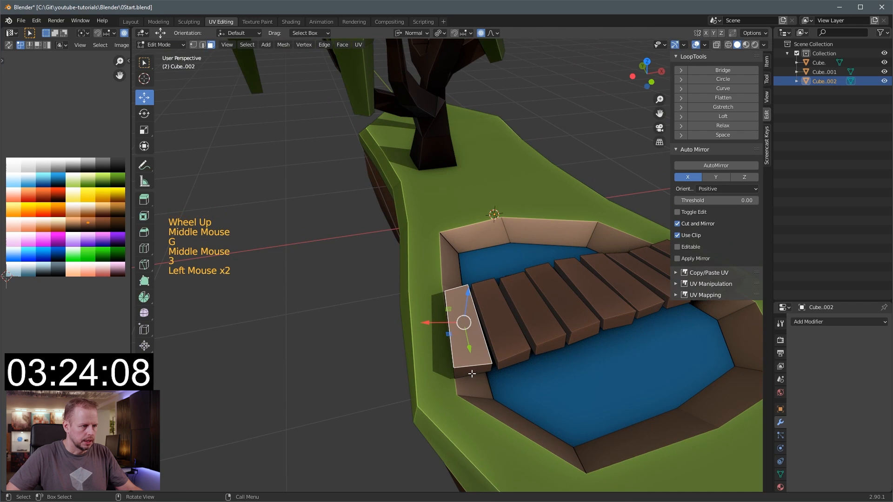
{"action": "left_click", "coordinate": [471, 373]}
{"action": "middle_click_drag", "start_coordinate": [577, 468], "coordinate": [488, 339]}
{"action": "left_click", "coordinate": [663, 443], "text": "shift"}
{"action": "middle_click_drag", "start_coordinate": [658, 437], "coordinate": [509, 407]}
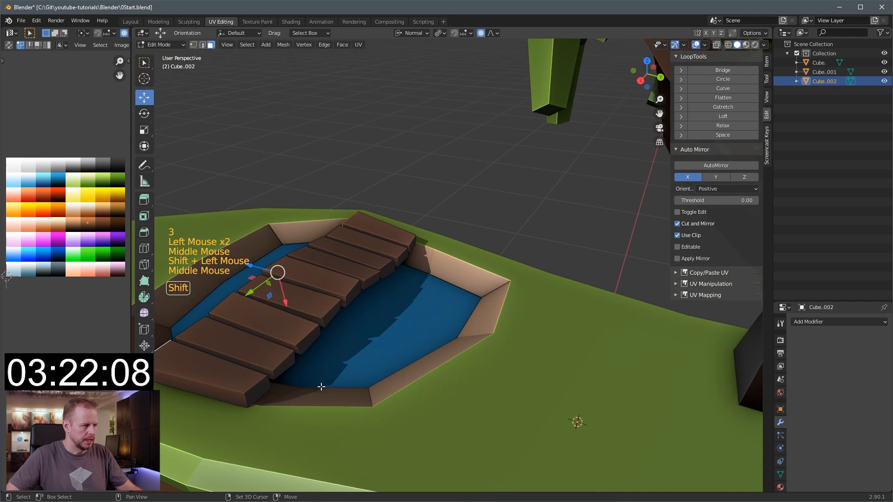
{"action": "left_click", "coordinate": [255, 391], "text": "shift"}
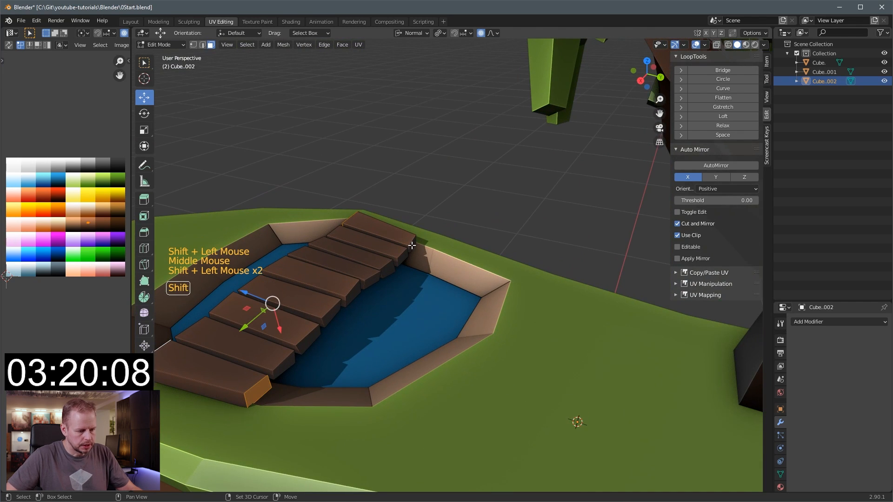
{"action": "scroll", "coordinate": [412, 245], "scroll_direction": "down", "scroll_amount": 1}
{"action": "middle_click_drag", "start_coordinate": [412, 246], "coordinate": [467, 297]}
{"action": "scroll", "coordinate": [451, 297], "scroll_direction": "up", "scroll_amount": 2}
{"action": "scroll", "coordinate": [465, 262], "scroll_direction": "down", "scroll_amount": 2}
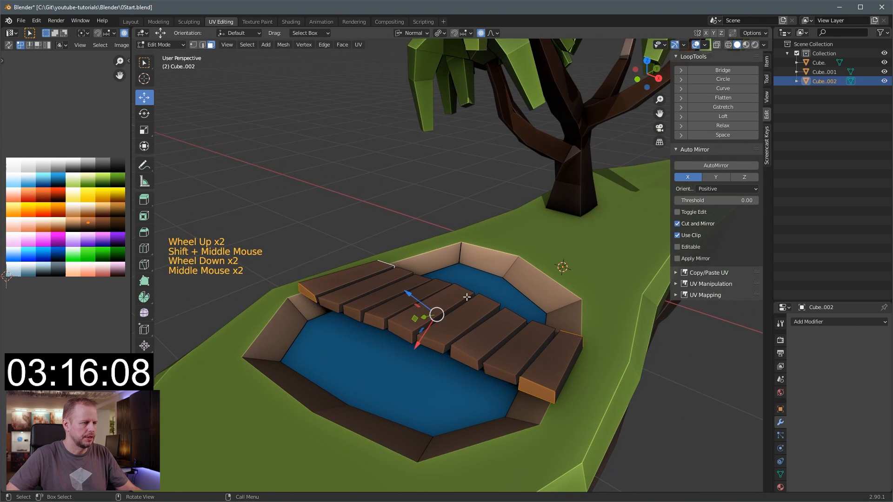
{"action": "key", "text": "shift+d"}
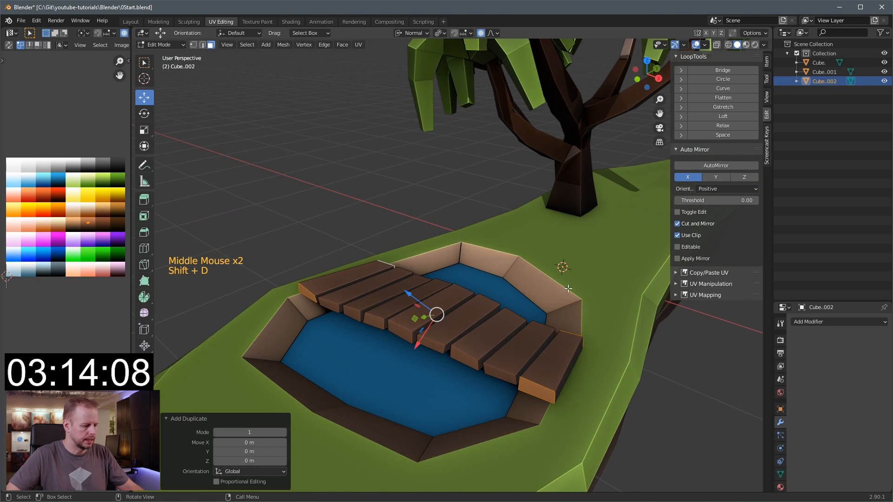
- Scale the duplicated faces around their individual origins to about 0.66, with proportional editing off
{"action": "key", "text": "period"}
{"action": "left_click", "coordinate": [572, 342]}
{"action": "key", "text": "s"}
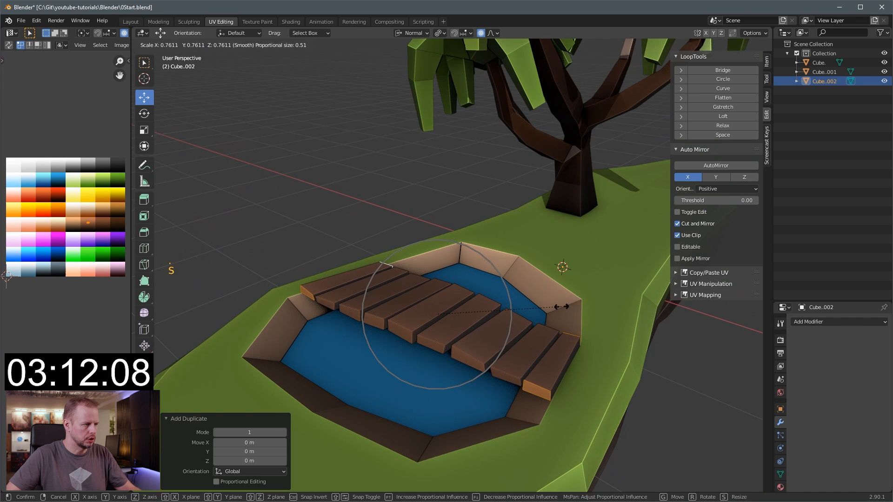
{"action": "right_click", "coordinate": [575, 305]}
{"action": "key", "text": "o"}
{"action": "key", "text": "s"}
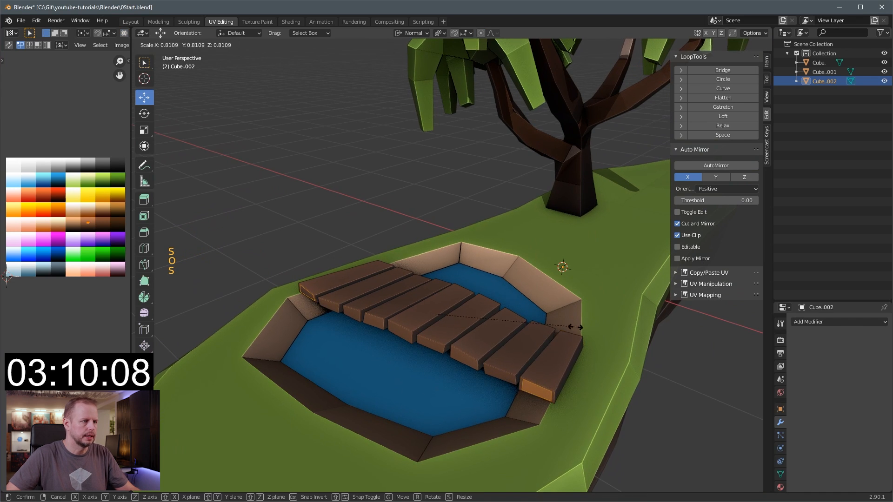
{"action": "left_click", "coordinate": [548, 334]}
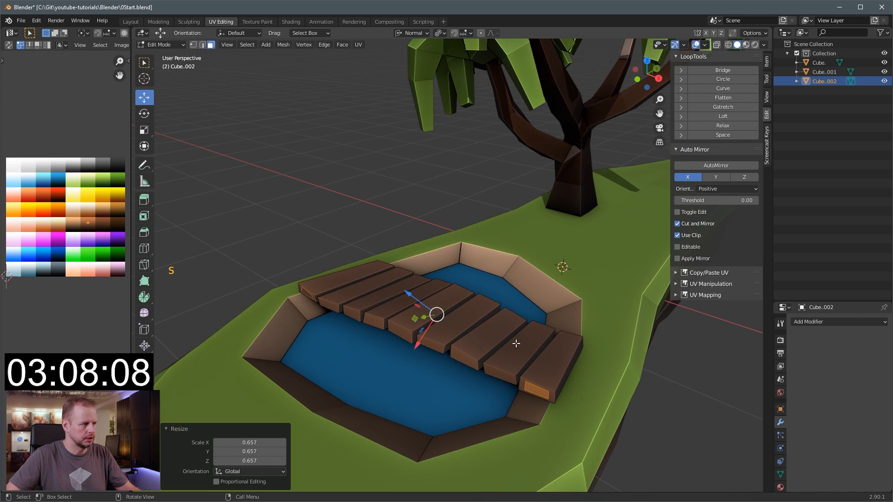
- Extrude the four duplicated faces outward along normals by about 0.117 m to form post stubs
{"action": "middle_click_drag", "start_coordinate": [424, 351], "coordinate": [470, 319]}
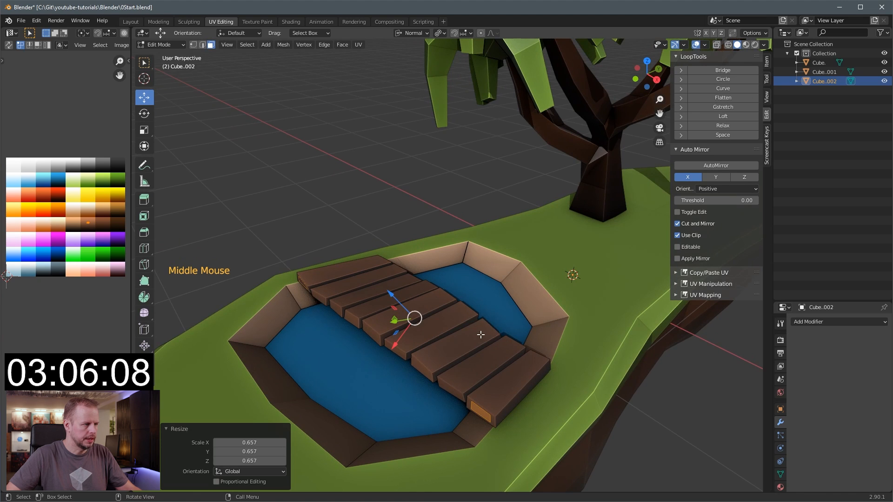
{"action": "key", "text": "alt+e"}
{"action": "left_click", "coordinate": [482, 336]}
{"action": "left_click", "coordinate": [498, 326]}
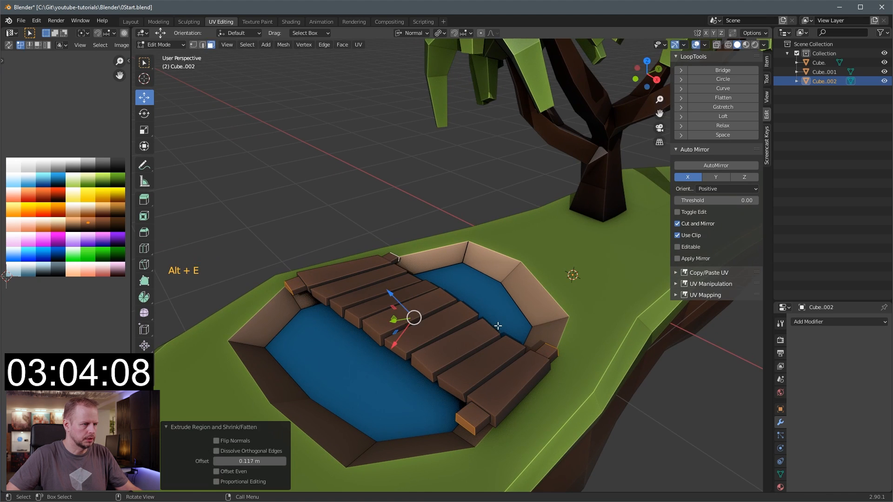
- Extrude the top faces of all four stubs upward by about 0.55 m and scale them to about 0.75 to make tapered posts
{"action": "left_click", "coordinate": [475, 418]}
{"action": "left_click", "coordinate": [296, 284], "text": "shift"}
{"action": "left_click", "coordinate": [397, 255], "text": "shift"}
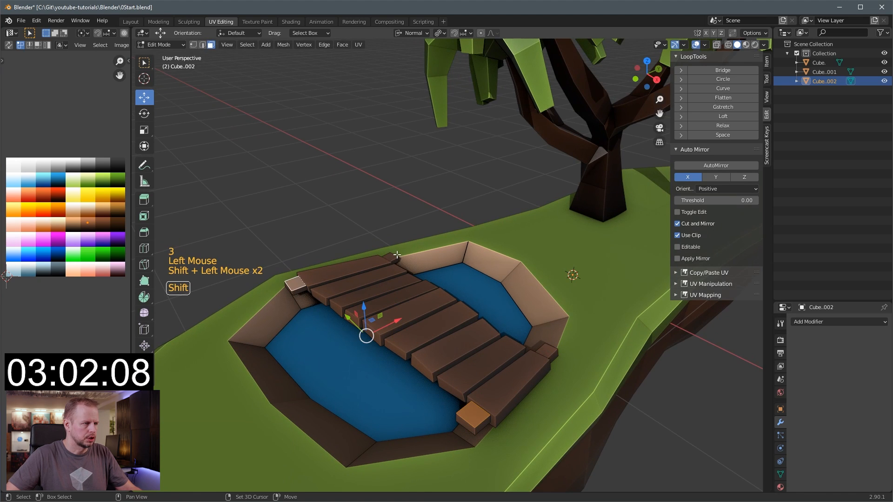
{"action": "left_click", "coordinate": [547, 350], "text": "shift"}
{"action": "key", "text": "e"}
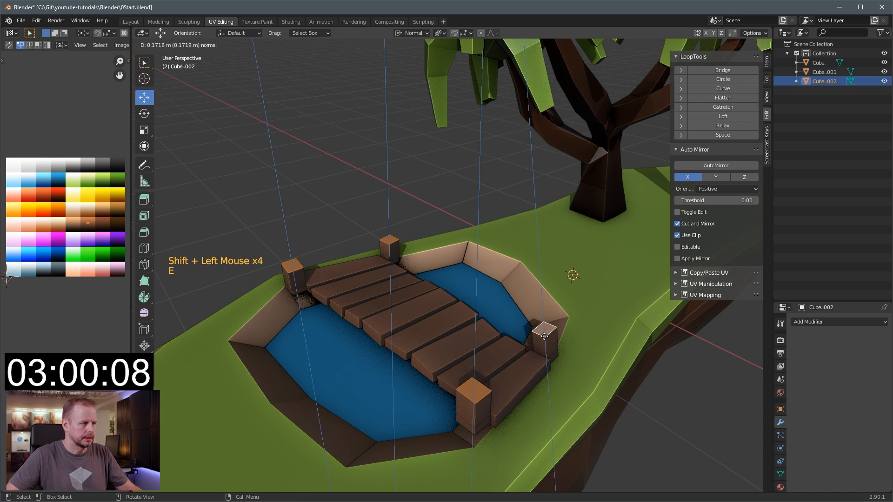
{"action": "left_click", "coordinate": [550, 294]}
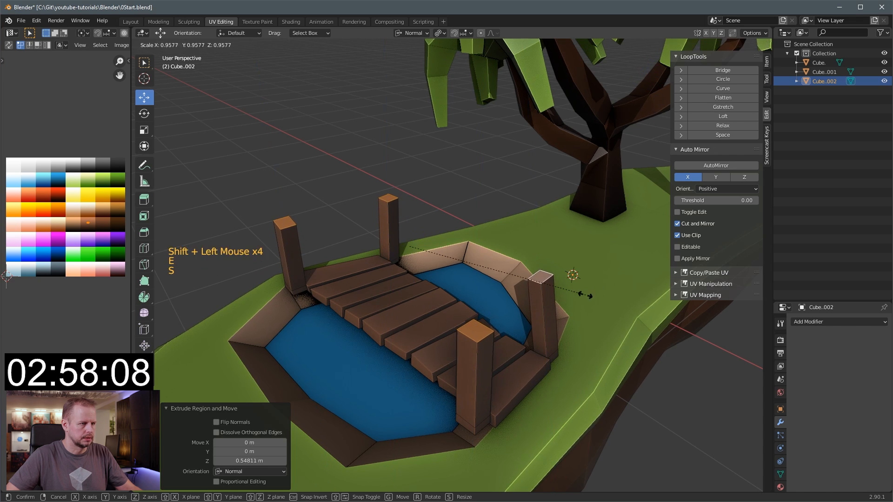
{"action": "key", "text": "s"}
- Duplicate the top face of one post, raise it about 0.006 m, and extrude it upward into a separate rail block
{"action": "middle_click_drag", "start_coordinate": [495, 314], "coordinate": [391, 296]}
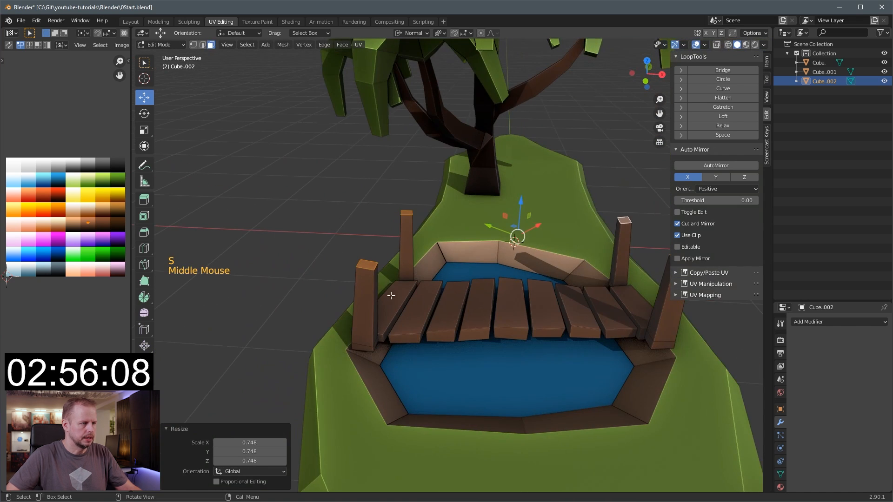
{"action": "left_click", "coordinate": [367, 265]}
{"action": "key", "text": "shift+d"}
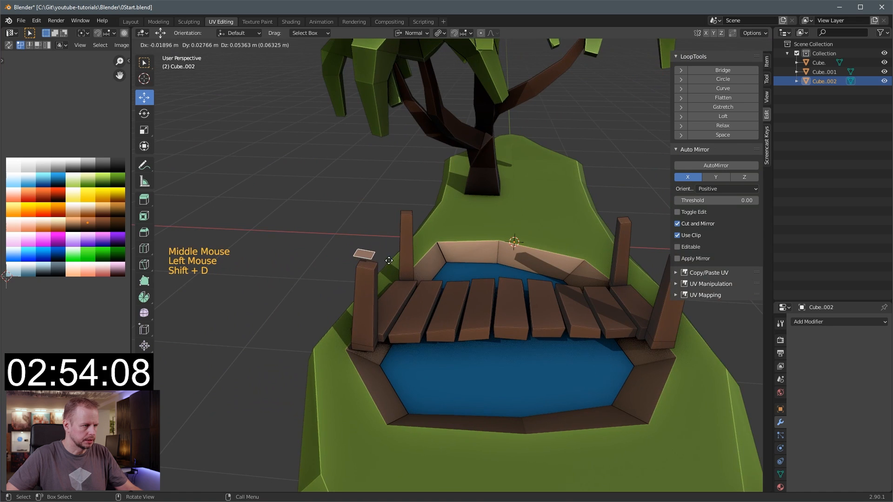
{"action": "right_click", "coordinate": [388, 258]}
{"action": "left_click_drag", "start_coordinate": [368, 236], "coordinate": [367, 234]}
{"action": "key", "text": "e"}
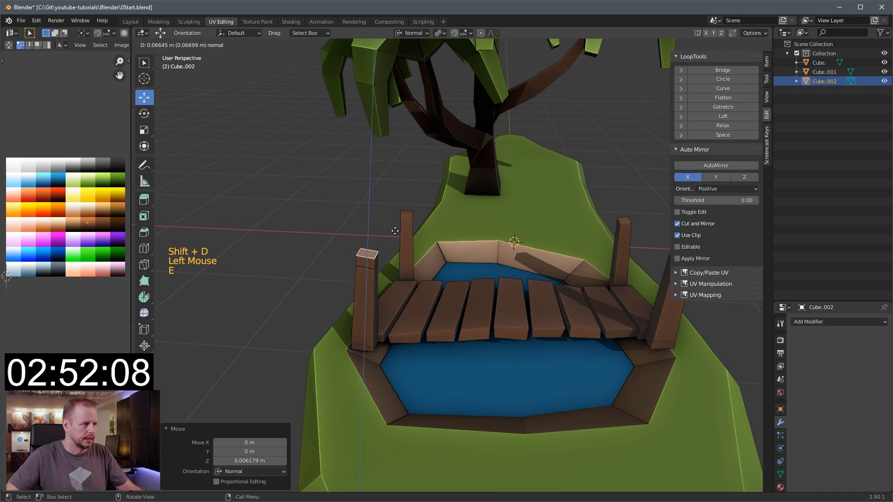
- Move the inner side face of the rail block across the bridge in top view to the opposite post, forming a handrail
{"action": "key", "text": "3"}
{"action": "left_click", "coordinate": [419, 267]}
{"action": "key", "text": "KP_7"}
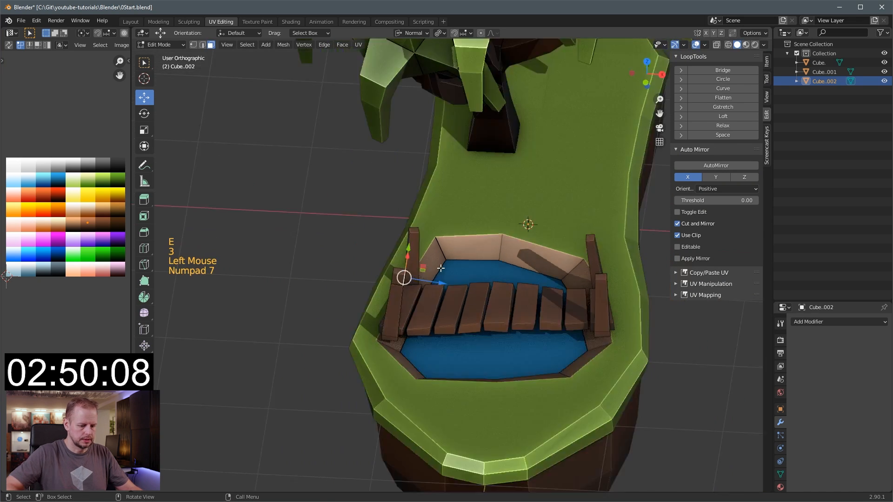
{"action": "key", "text": "e"}
{"action": "key", "text": "ctrl+z"}
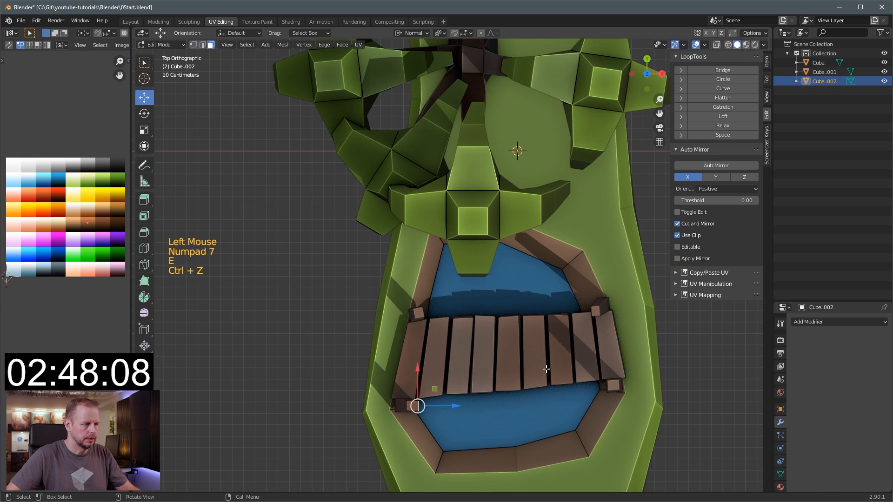
{"action": "key", "text": "g"}
{"action": "left_click", "coordinate": [741, 345]}
{"action": "middle_click_drag", "start_coordinate": [740, 344], "coordinate": [675, 275]}
- Pull the handrail's end face slightly outward so that it overhangs the post
{"action": "left_click", "coordinate": [431, 263]}
{"action": "left_click", "coordinate": [469, 273]}
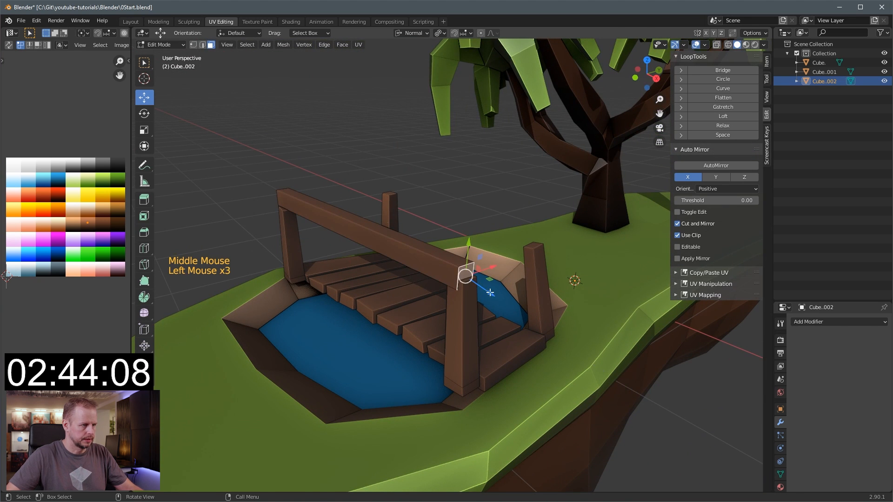
{"action": "left_click_drag", "start_coordinate": [493, 295], "coordinate": [501, 296]}
{"action": "middle_click_drag", "start_coordinate": [501, 296], "coordinate": [489, 290]}
- Select the whole handrail, duplicate it, and move the copy about 0.79 m to the other side of the bridge
{"action": "left_click", "coordinate": [389, 261]}
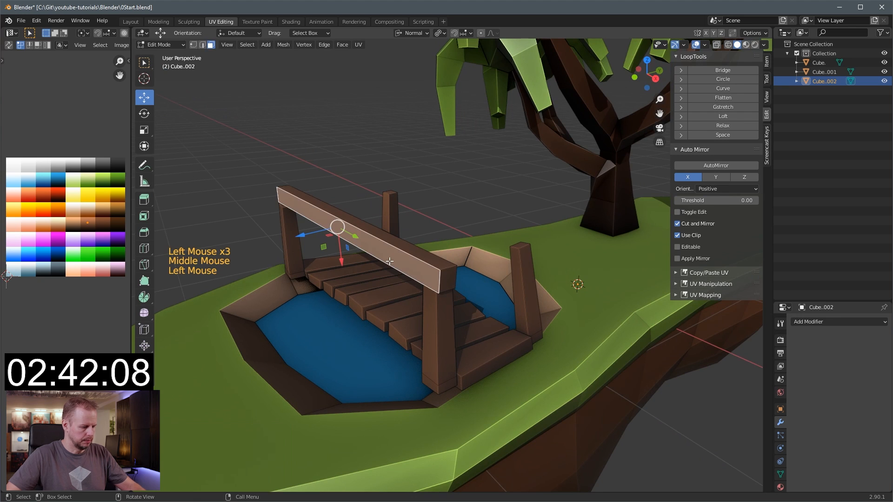
{"action": "key", "text": "l"}
{"action": "middle_click_drag", "start_coordinate": [389, 262], "coordinate": [342, 234]}
{"action": "key", "text": "shift+d"}
{"action": "left_click_drag", "start_coordinate": [260, 219], "coordinate": [389, 222]}
- Rotate and move the second handrail in top view so that it lines up with the two remaining posts
{"action": "key", "text": "r"}
{"action": "right_click", "coordinate": [466, 226]}
{"action": "middle_click_drag", "start_coordinate": [423, 237], "coordinate": [518, 288]}
{"action": "key", "text": "KP_7"}
{"action": "key", "text": "r"}
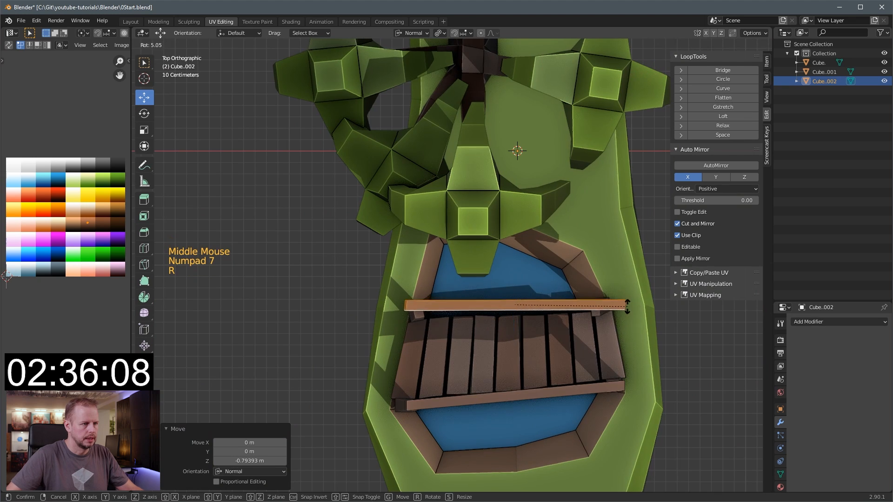
{"action": "left_click", "coordinate": [633, 300]}
{"action": "key", "text": "g"}
{"action": "left_click", "coordinate": [630, 304]}
{"action": "middle_click_drag", "start_coordinate": [630, 305], "coordinate": [520, 250]}
- Return to Object Mode, select the island, and place the 3D cursor on its brown rocky side
{"action": "key", "text": "Tab"}
{"action": "scroll", "coordinate": [578, 268], "scroll_direction": "down", "scroll_amount": 3}
{"action": "key", "text": "Tab"}
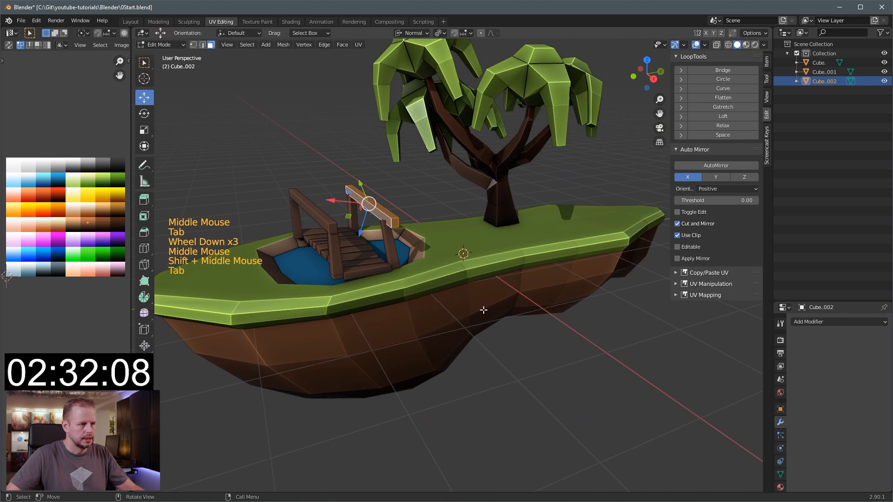
{"action": "left_click", "coordinate": [523, 303]}
{"action": "key", "text": "Tab"}
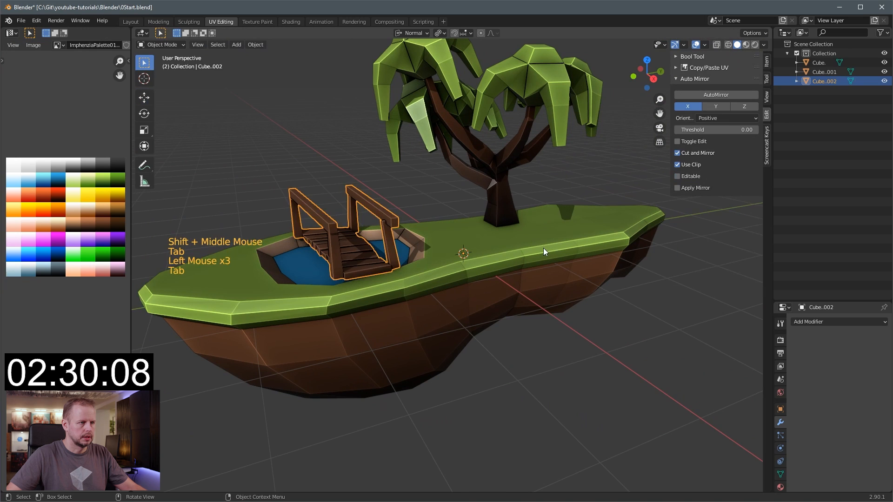
{"action": "left_click", "coordinate": [544, 247]}
{"action": "scroll", "coordinate": [582, 265], "scroll_direction": "down", "scroll_amount": 2}
{"action": "scroll", "coordinate": [569, 287], "scroll_direction": "up", "scroll_amount": 5}
{"action": "scroll", "coordinate": [499, 288], "scroll_direction": "down", "scroll_amount": 3}
{"action": "right_click", "coordinate": [500, 287], "text": "shift"}
{"action": "right_click", "coordinate": [501, 288], "text": "shift"}
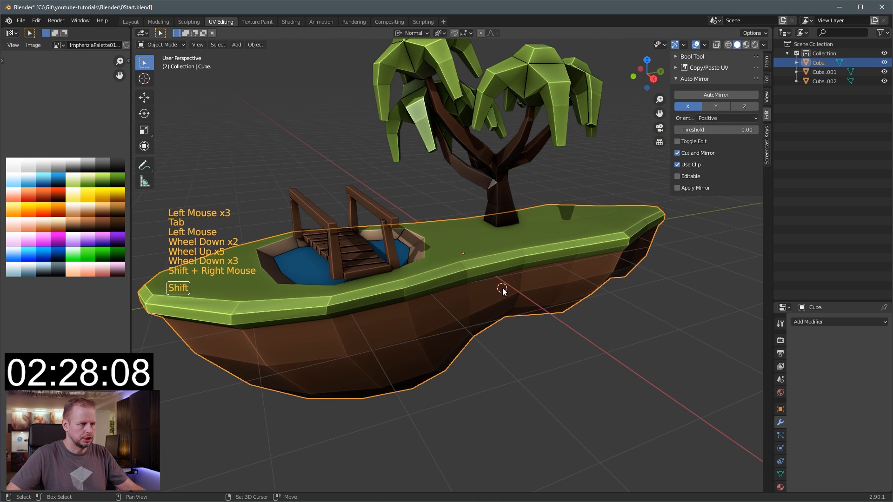
- Add a 2 m mesh cube at the 3D cursor on the island's rocky side
{"action": "key", "text": "shift+a"}
{"action": "mouse_move", "coordinate": [537, 285]}
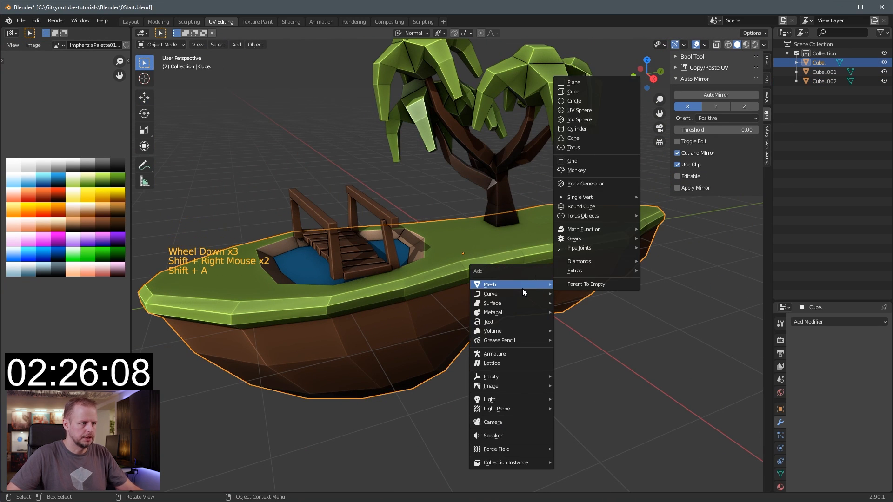
{"action": "left_click", "coordinate": [591, 93]}
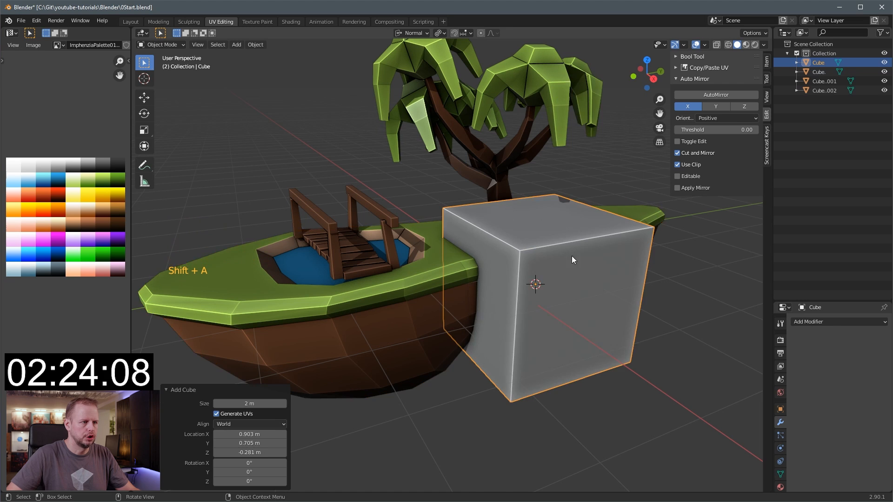
{"action": "scroll", "coordinate": [577, 254], "scroll_direction": "down", "scroll_amount": 1}
{"action": "left_click", "coordinate": [565, 271]}
{"action": "left_click", "coordinate": [565, 271]}
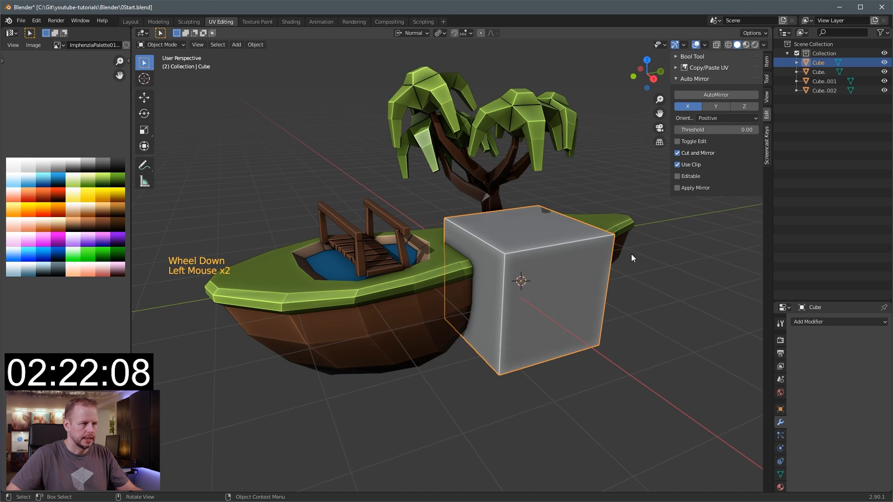
- Round the cube into a sphere with a level 2 subdivision and apply the modifier
{"action": "key", "text": "ctrl+2"}
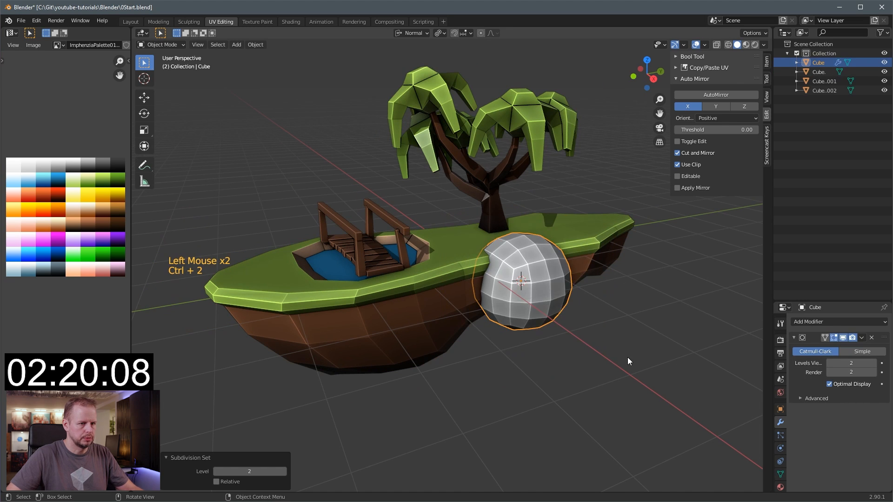
{"action": "key", "text": "ctrl+a"}
{"action": "left_click", "coordinate": [549, 291]}
{"action": "left_click", "coordinate": [540, 292]}
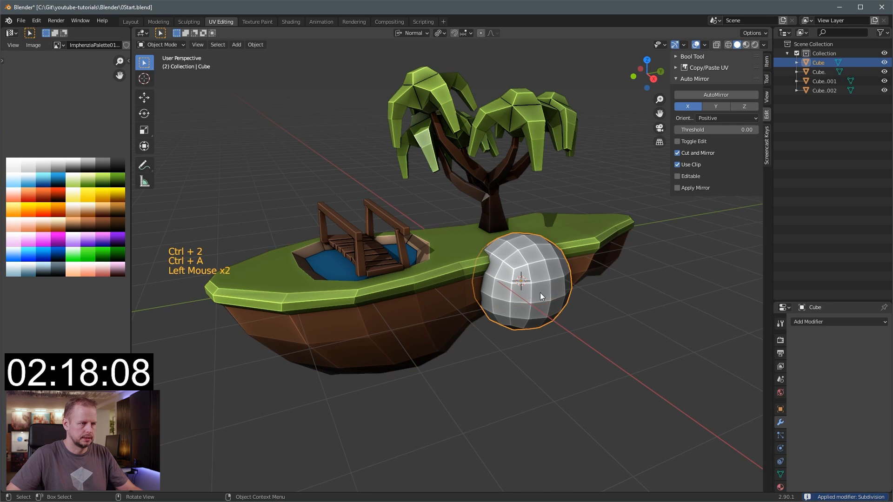
- Add the island to the selection as the active object and link its material to the sphere
{"action": "left_click", "coordinate": [419, 310], "text": "shift"}
{"action": "key", "text": "ctrl+l"}
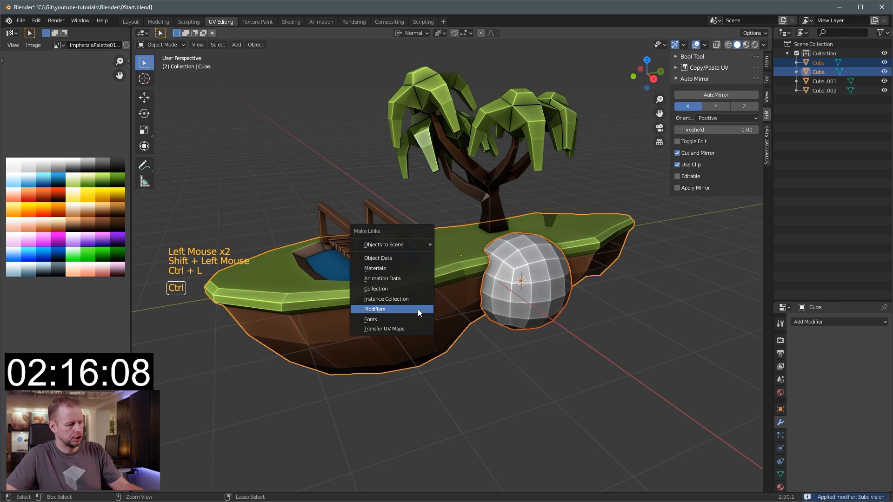
{"action": "left_click", "coordinate": [393, 272]}
- Select only the sphere and, in Edit Mode, place all its UVs collapsed on the palette's light grey swatch
{"action": "left_click", "coordinate": [542, 283]}
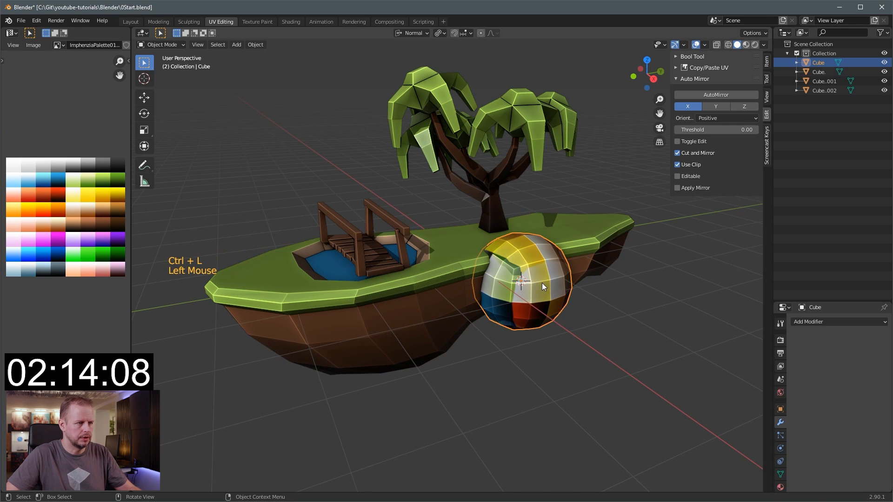
{"action": "key", "text": "Tab"}
{"action": "key", "text": "a"}
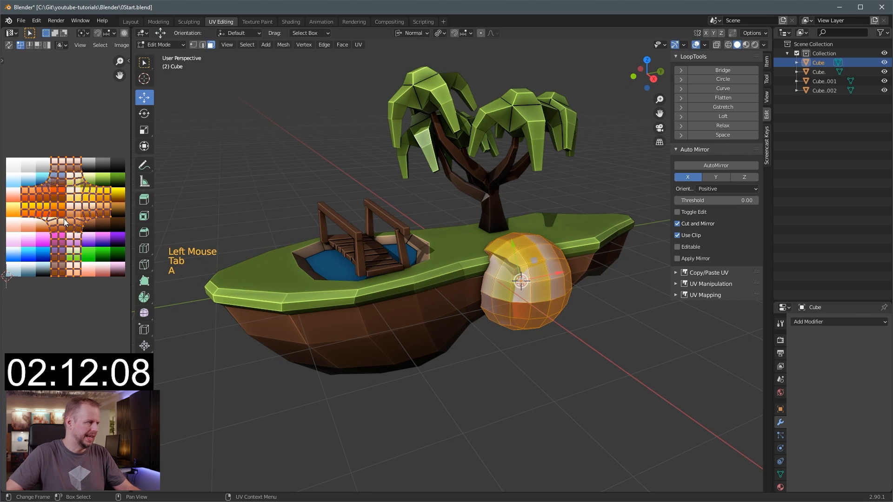
{"action": "left_click", "coordinate": [65, 223]}
{"action": "key", "text": "g"}
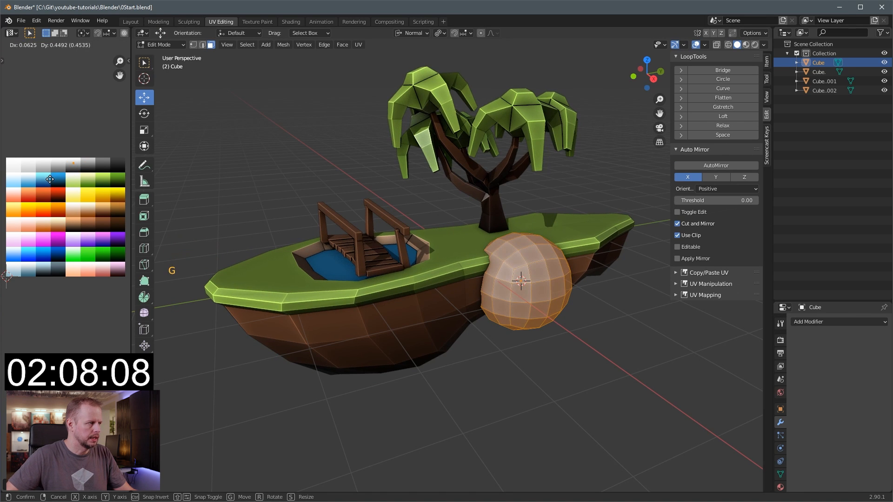
{"action": "left_click", "coordinate": [49, 179]}
- Scale the whole sphere down to about 0.49 of its size
{"action": "scroll", "coordinate": [545, 275], "scroll_direction": "up", "scroll_amount": 2}
{"action": "key", "text": "s"}
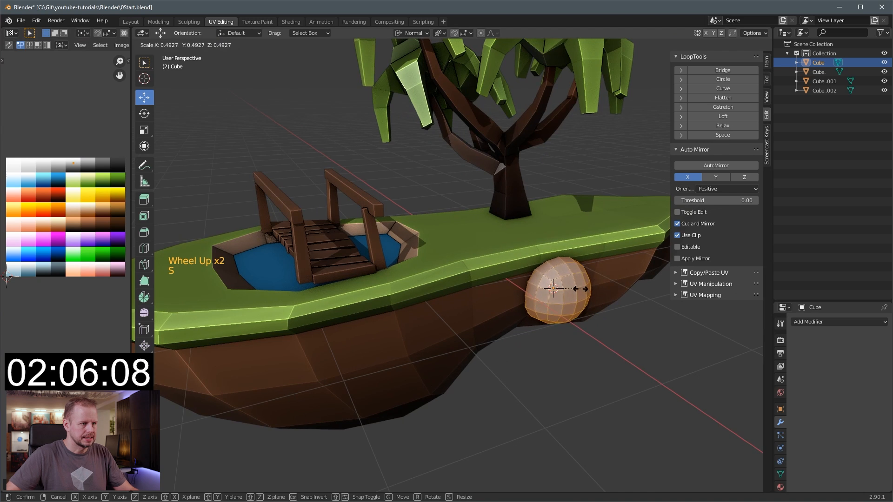
{"action": "left_click", "coordinate": [581, 289]}
- Pull single vertices of the sphere with proportional editing at a size of about 0.68 to flatten it into a rock
{"action": "key", "text": "1"}
{"action": "left_click", "coordinate": [550, 296]}
{"action": "middle_click_drag", "start_coordinate": [627, 293], "coordinate": [591, 289]}
{"action": "key", "text": "g"}
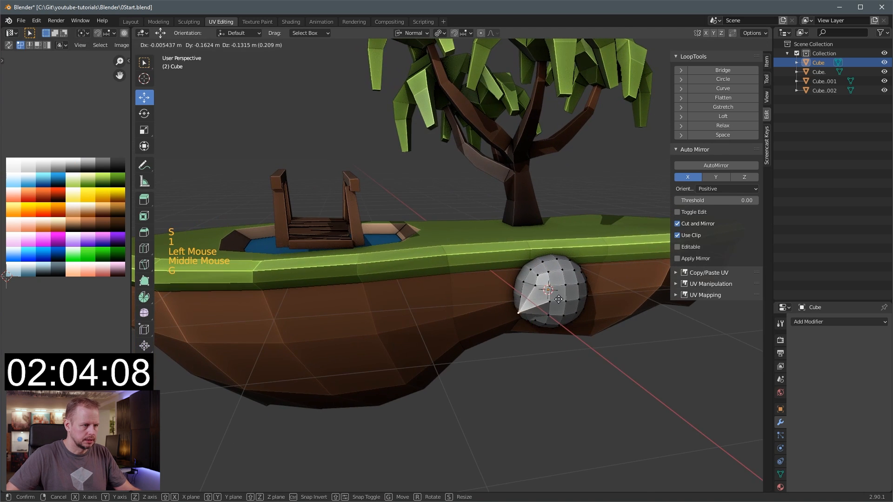
{"action": "right_click", "coordinate": [559, 299]}
{"action": "key", "text": "g"}
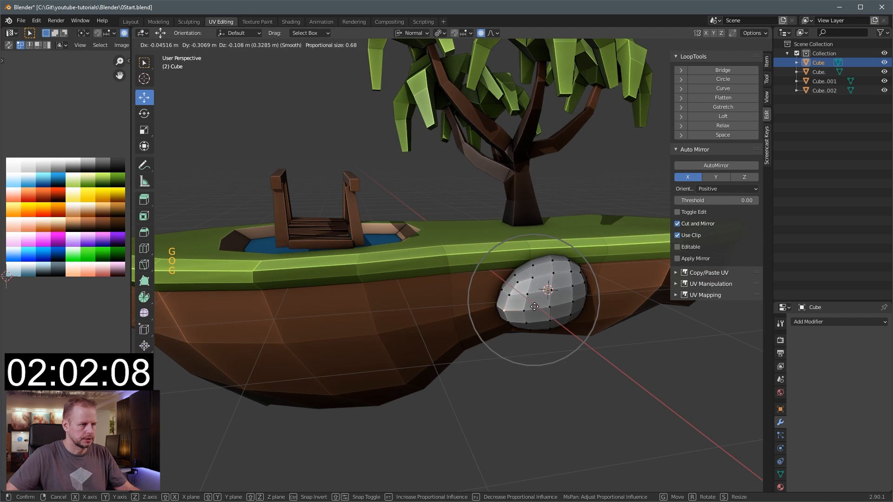
{"action": "left_click", "coordinate": [546, 298]}
{"action": "key", "text": "g"}
{"action": "left_click", "coordinate": [554, 298]}
{"action": "left_click", "coordinate": [526, 286]}
{"action": "key", "text": "g"}
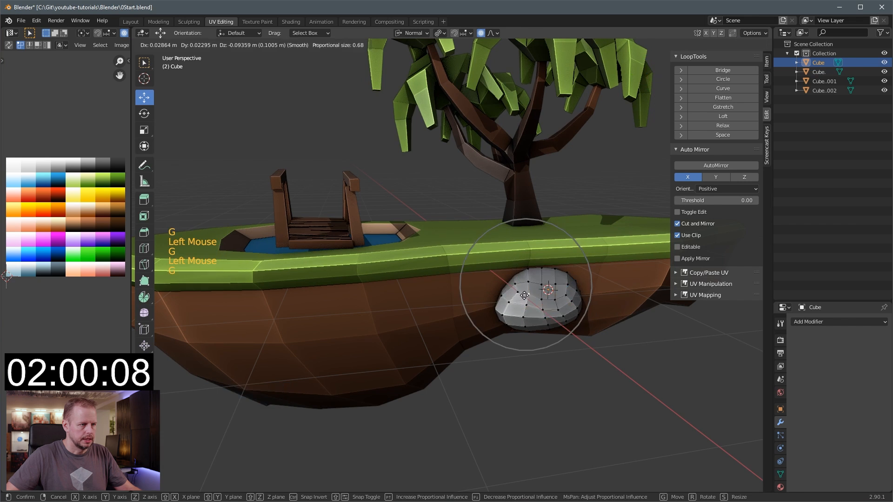
{"action": "left_click", "coordinate": [529, 299]}
- Pull the rock's vertices from its other side with proportional editing to give it an irregular shape
{"action": "scroll", "coordinate": [530, 300], "scroll_direction": "up", "scroll_amount": 1}
{"action": "middle_click_drag", "start_coordinate": [530, 300], "coordinate": [466, 308]}
{"action": "left_click", "coordinate": [467, 308]}
{"action": "key", "text": "g"}
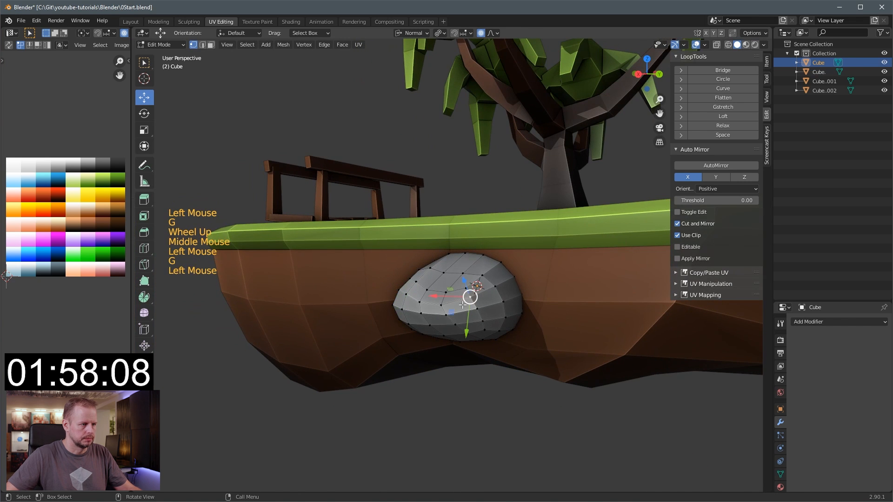
{"action": "key", "text": "g"}
{"action": "left_click", "coordinate": [465, 308]}
{"action": "key", "text": "g"}
{"action": "left_click", "coordinate": [465, 313]}
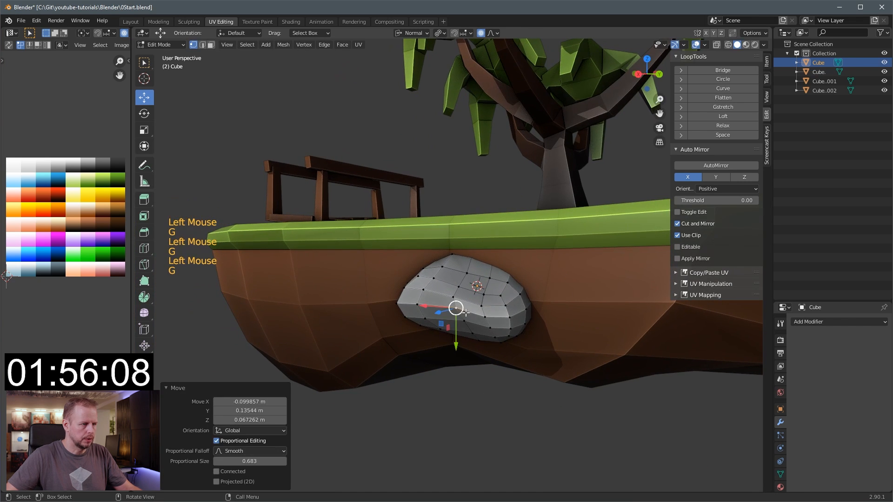
- Select the whole rock, duplicate it, and move the copy about 3.9 m toward the bridge end with proportional editing off
{"action": "middle_click_drag", "start_coordinate": [466, 313], "coordinate": [547, 307]}
{"action": "left_click", "coordinate": [544, 312]}
{"action": "scroll", "coordinate": [552, 294], "scroll_direction": "down", "scroll_amount": 2}
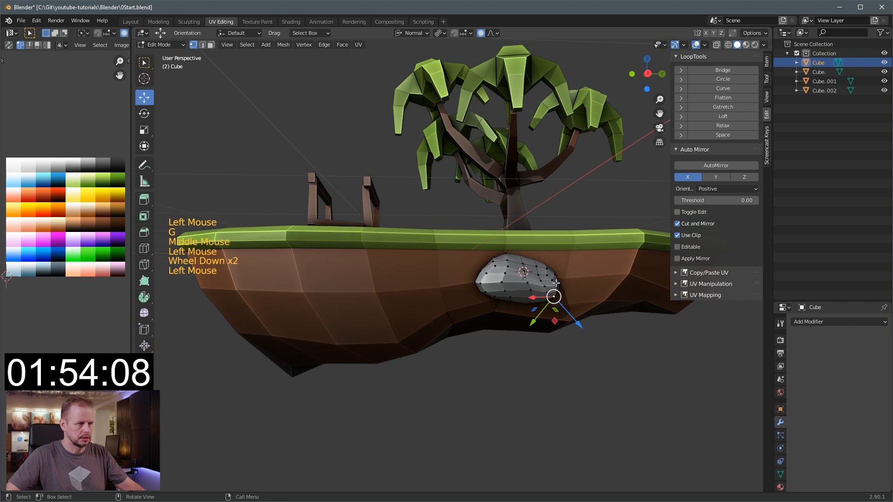
{"action": "key", "text": "l"}
{"action": "key", "text": "shift+d"}
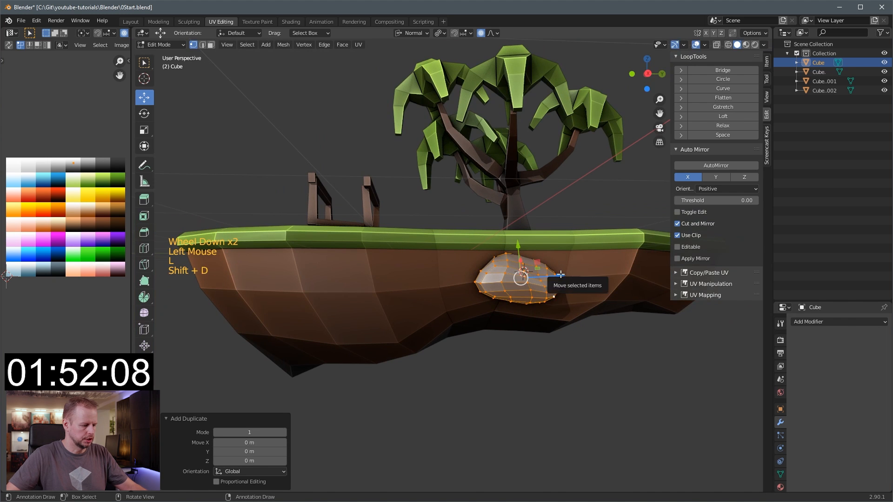
{"action": "key", "text": "g"}
{"action": "left_click", "coordinate": [494, 274]}
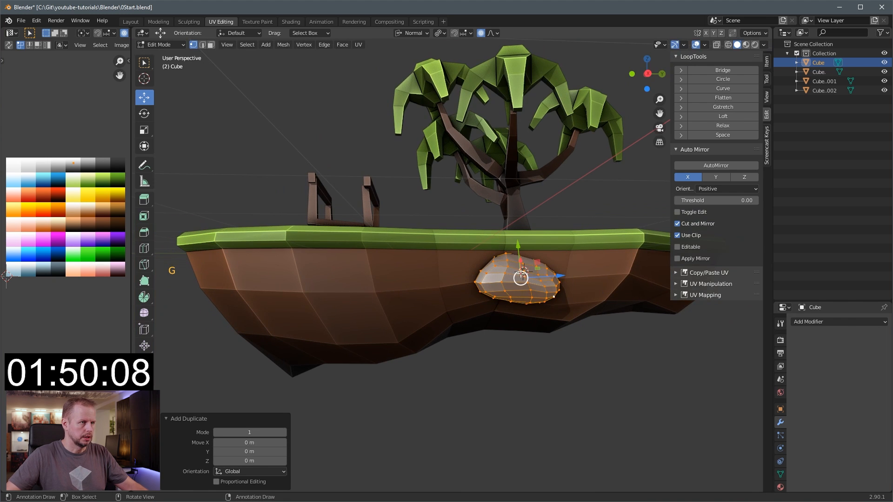
{"action": "key", "text": "o"}
{"action": "middle_click_drag", "start_coordinate": [492, 271], "coordinate": [354, 302]}
{"action": "key", "text": "g"}
{"action": "left_click", "coordinate": [251, 308]}
- Move the copied rock over to the island's brown side and rotate it about its normal Z axis
{"action": "middle_click_drag", "start_coordinate": [266, 307], "coordinate": [351, 311]}
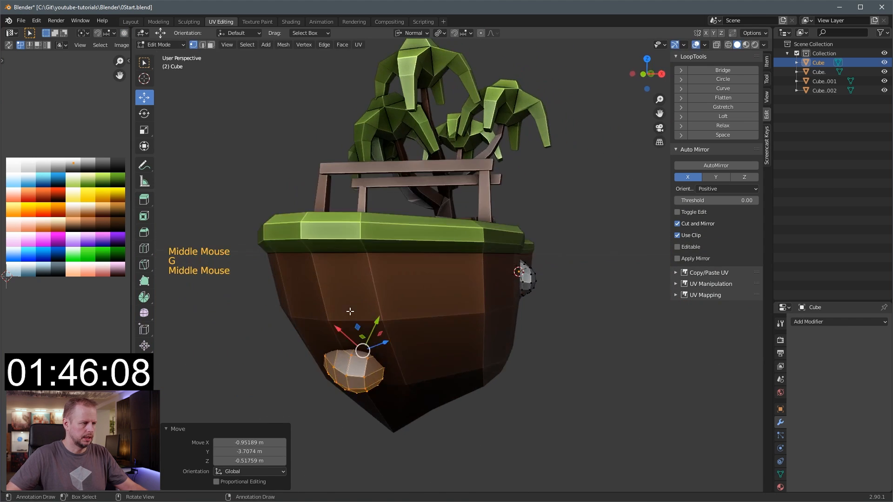
{"action": "key", "text": "g"}
{"action": "left_click", "coordinate": [485, 307]}
{"action": "middle_click_drag", "start_coordinate": [507, 306], "coordinate": [471, 307]}
{"action": "scroll", "coordinate": [471, 307], "scroll_direction": "up", "scroll_amount": 1}
{"action": "key", "text": "r"}
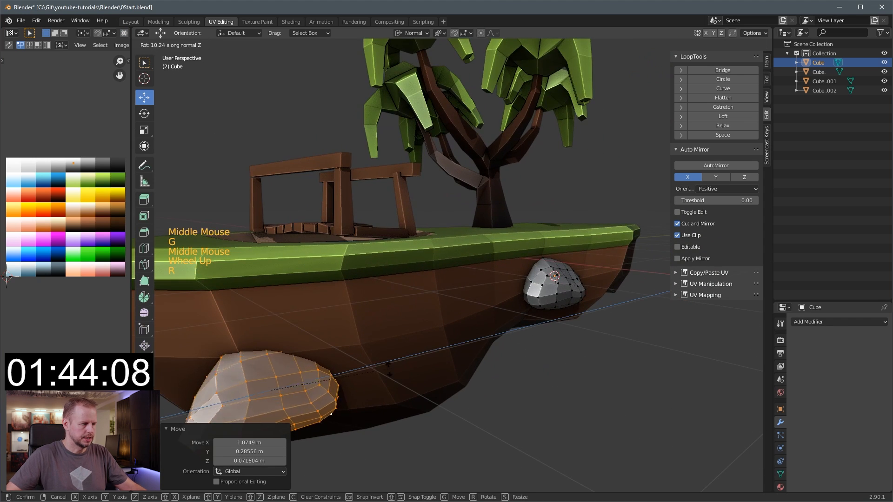
{"action": "left_click", "coordinate": [298, 436]}
- Rotate the second rock again and reposition it so that it sits partly embedded in the side below the bridge
{"action": "middle_click_drag", "start_coordinate": [363, 356], "coordinate": [360, 276]}
{"action": "key", "text": "r"}
{"action": "left_click", "coordinate": [358, 400]}
{"action": "key", "text": "g"}
{"action": "left_click", "coordinate": [374, 372]}
{"action": "key", "text": "g"}
{"action": "left_click", "coordinate": [412, 379]}
- Enable proportional editing and pull several vertices of the second rock to give it a different shape
{"action": "key", "text": "o"}
{"action": "middle_click_drag", "start_coordinate": [234, 323], "coordinate": [326, 321]}
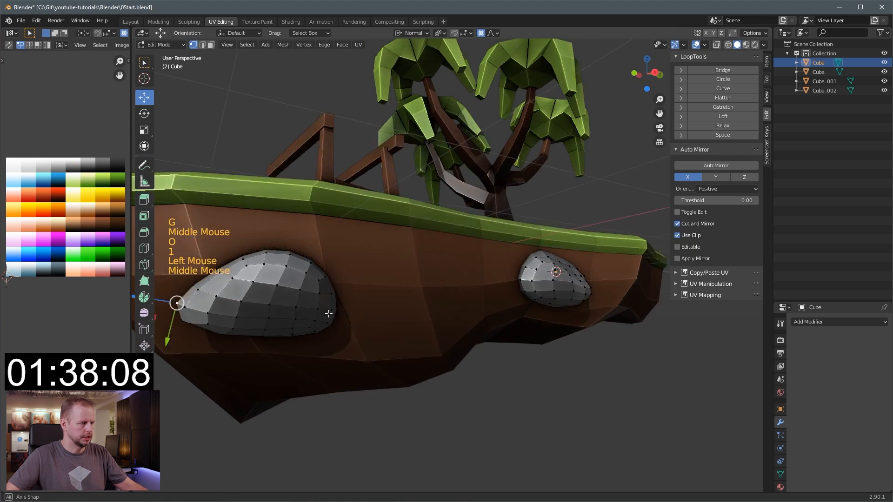
{"action": "key", "text": "g"}
{"action": "left_click", "coordinate": [269, 293]}
{"action": "key", "text": "g"}
{"action": "middle_click_drag", "start_coordinate": [269, 293], "coordinate": [251, 307]}
{"action": "left_click", "coordinate": [256, 254]}
{"action": "key", "text": "g"}
{"action": "left_click", "coordinate": [267, 288]}
{"action": "key", "text": "g"}
{"action": "left_click", "coordinate": [255, 276]}
{"action": "middle_click_drag", "start_coordinate": [308, 277], "coordinate": [329, 303]}
- Select the whole second rock, duplicate it, and move the copy about 2.4 m up toward the island's middle
{"action": "left_click", "coordinate": [263, 303]}
{"action": "key", "text": "l"}
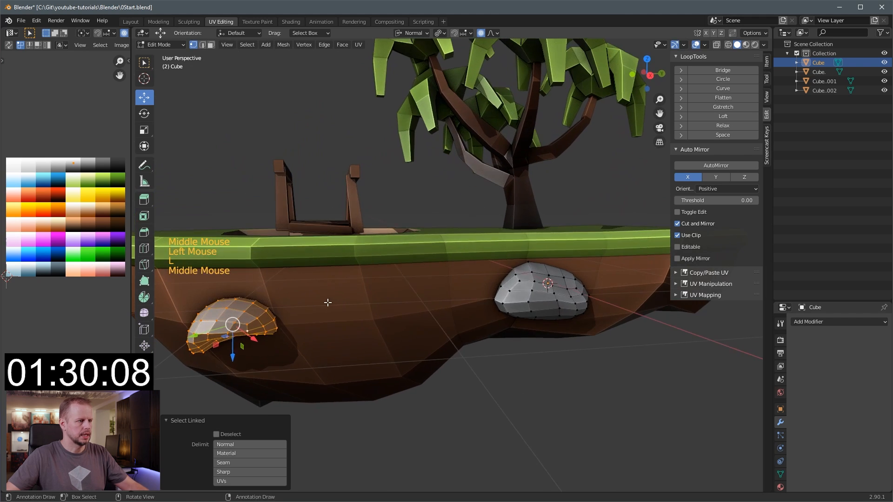
{"action": "key", "text": "shift+d"}
{"action": "left_click", "coordinate": [564, 211]}
{"action": "middle_click_drag", "start_coordinate": [565, 211], "coordinate": [514, 260]}
- Turn off proportional editing, raise the third rock above the grass, and rotate it into a flipped orientation
{"action": "key", "text": "r"}
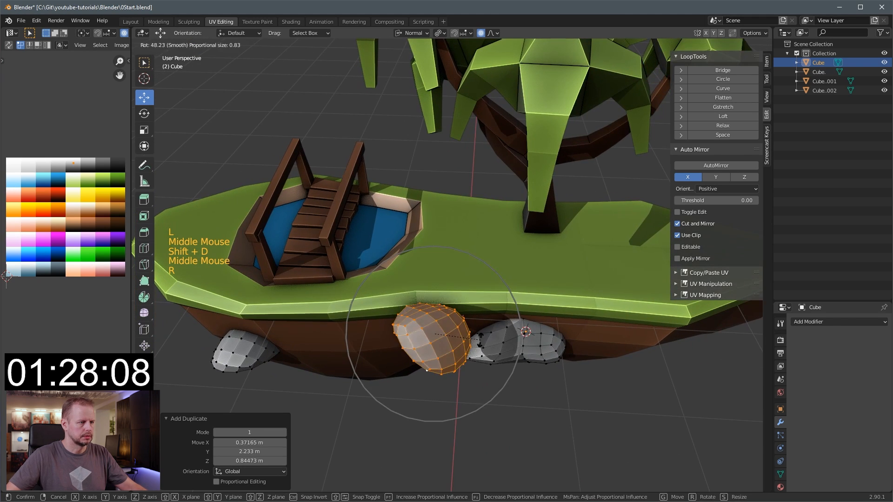
{"action": "key", "text": "o"}
{"action": "left_click", "coordinate": [468, 331]}
{"action": "key", "text": "g"}
{"action": "left_click", "coordinate": [505, 228]}
{"action": "middle_click_drag", "start_coordinate": [505, 228], "coordinate": [494, 264]}
{"action": "key", "text": "r"}
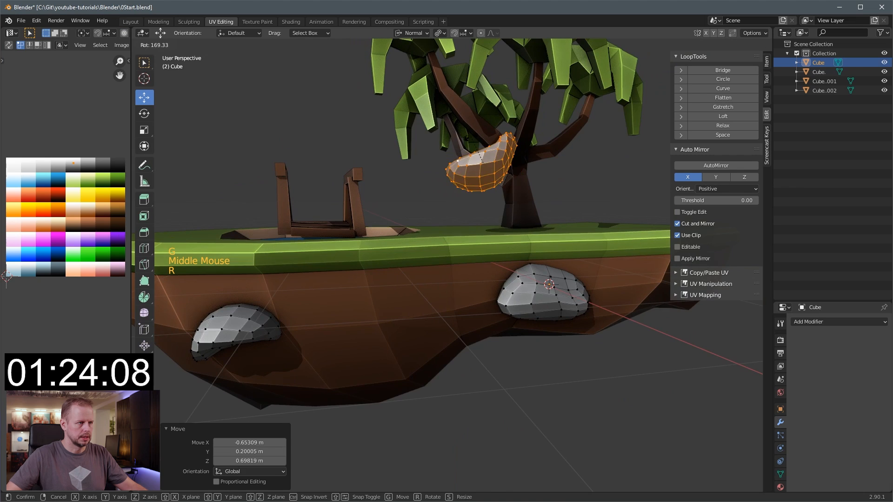
{"action": "left_click", "coordinate": [469, 139]}
{"action": "middle_click_drag", "start_coordinate": [469, 139], "coordinate": [470, 218]}
- Lower the third rock onto the grass between the pond and the tree
{"action": "key", "text": "g"}
{"action": "left_click", "coordinate": [458, 258]}
{"action": "middle_click_drag", "start_coordinate": [458, 259], "coordinate": [549, 216]}
{"action": "key", "text": "g"}
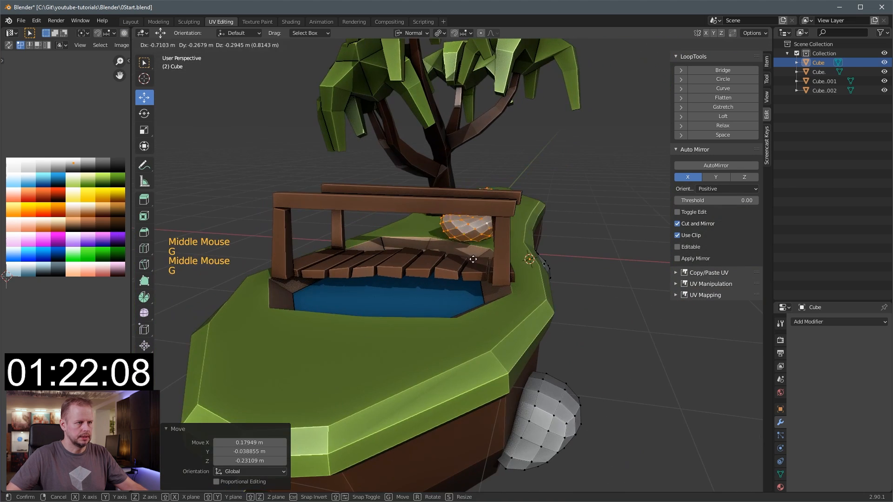
{"action": "left_click", "coordinate": [473, 259]}
{"action": "middle_click_drag", "start_coordinate": [473, 260], "coordinate": [471, 216]}
{"action": "key", "text": "g"}
{"action": "left_click", "coordinate": [471, 209]}
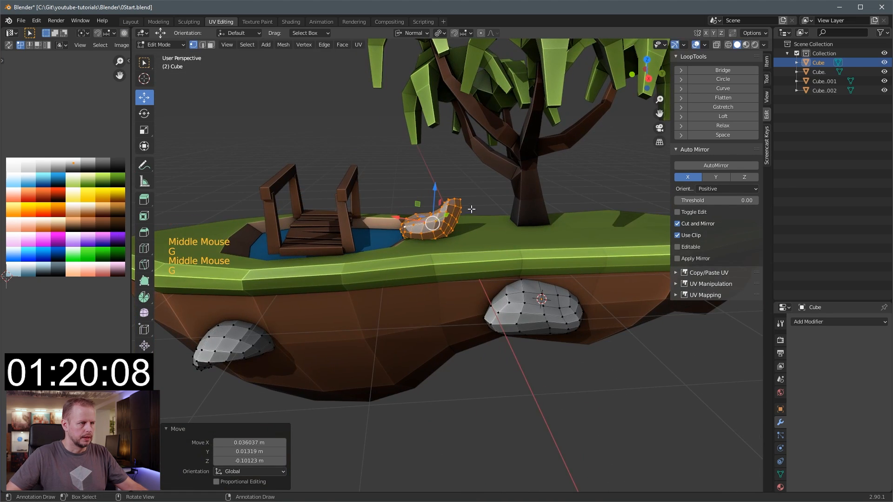
- Reshape the rock on the grass into a compact boulder by pulling its vertices with connected proportional editing
{"action": "left_click", "coordinate": [456, 228]}
{"action": "key", "text": "1"}
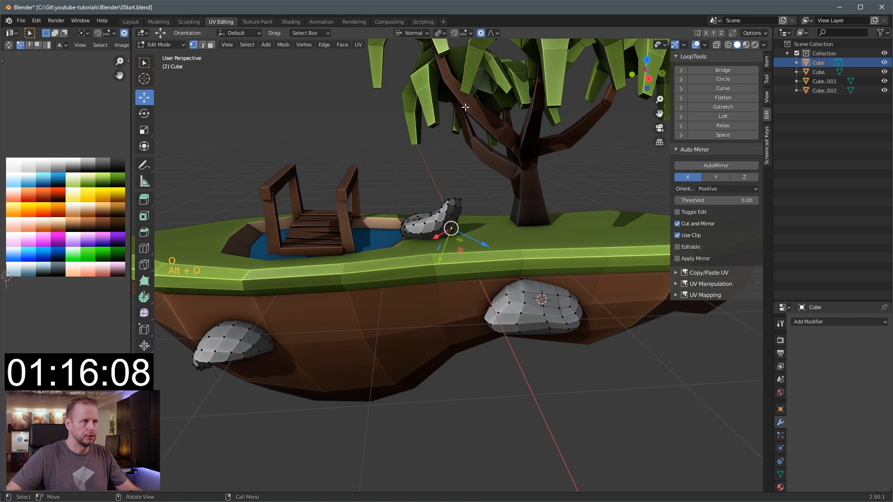
{"action": "key", "text": "g"}
{"action": "left_click", "coordinate": [465, 228]}
{"action": "key", "text": "g"}
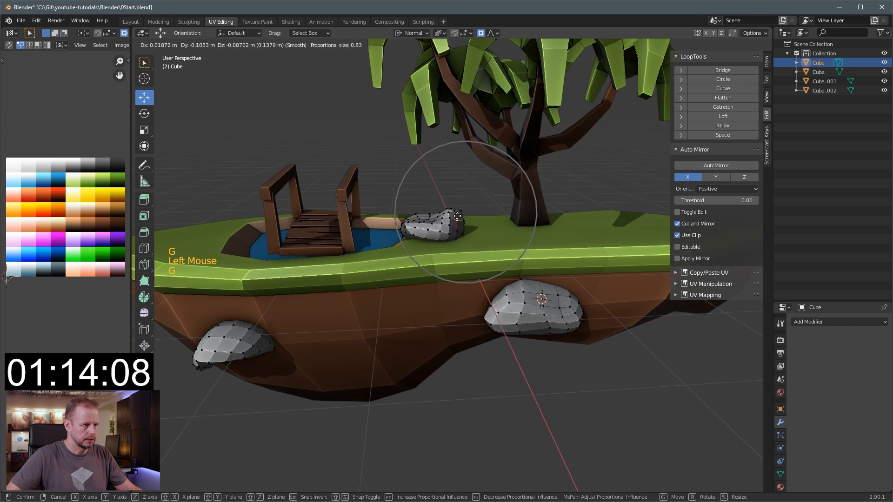
{"action": "left_click", "coordinate": [459, 210]}
{"action": "key", "text": "g"}
{"action": "left_click", "coordinate": [427, 214]}
{"action": "key", "text": "g"}
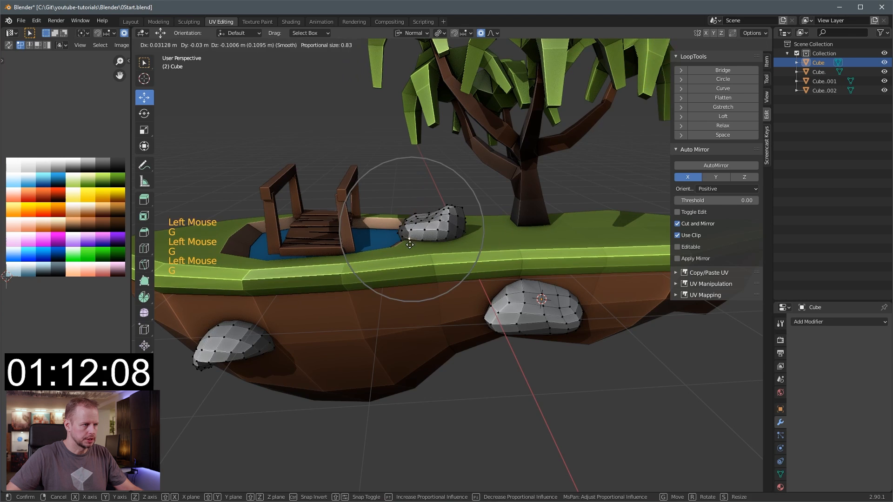
{"action": "left_click", "coordinate": [432, 228]}
- Duplicate the whole boulder, rotate the copy about 79°, and scale it down to about half size
{"action": "key", "text": "l"}
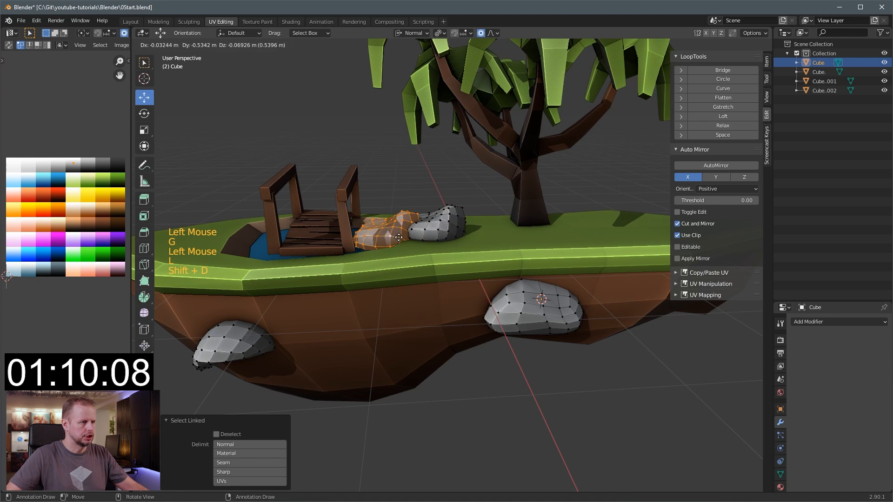
{"action": "key", "text": "shift+d"}
{"action": "key", "text": "r"}
{"action": "key", "text": "s"}
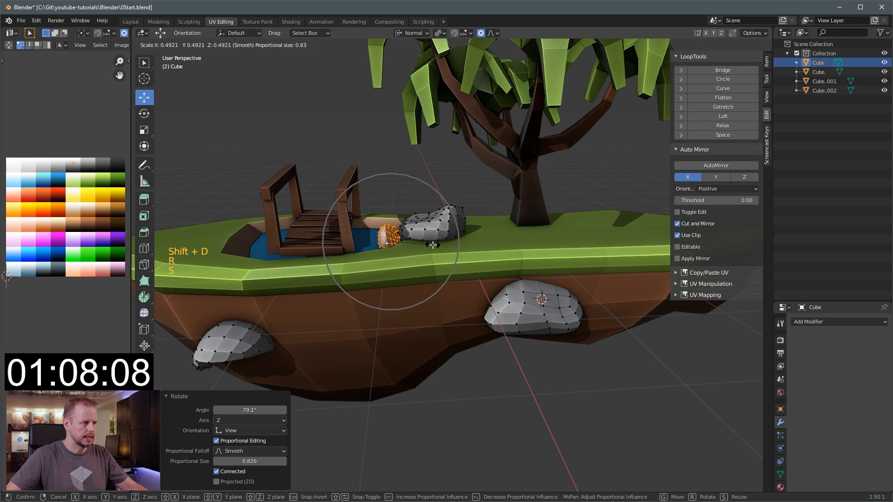
{"action": "left_click", "coordinate": [433, 252]}
{"action": "mouse_move", "coordinate": [433, 252]}
{"action": "middle_mouse_down"}
{"action": "mouse_move", "coordinate": [493, 274]}
{"action": "mouse_move", "coordinate": [468, 254]}
{"action": "mouse_move", "coordinate": [462, 233]}
{"action": "mouse_move", "coordinate": [435, 237]}
{"action": "middle_mouse_up"}
- Move the small rock to the pond's edge beside the bridge post
{"action": "key", "text": "g"}
{"action": "left_click", "coordinate": [532, 251]}
{"action": "key", "text": "g"}
{"action": "left_click", "coordinate": [447, 242]}
- Duplicate the small rock, rotate the copy about 60°, and move it toward the boulder's pond side
{"action": "key", "text": "shift+d"}
{"action": "left_click", "coordinate": [463, 194]}
{"action": "scroll", "coordinate": [463, 194], "scroll_direction": "down", "scroll_amount": 1}
{"action": "middle_click_drag", "start_coordinate": [463, 194], "coordinate": [515, 206]}
{"action": "key", "text": "r"}
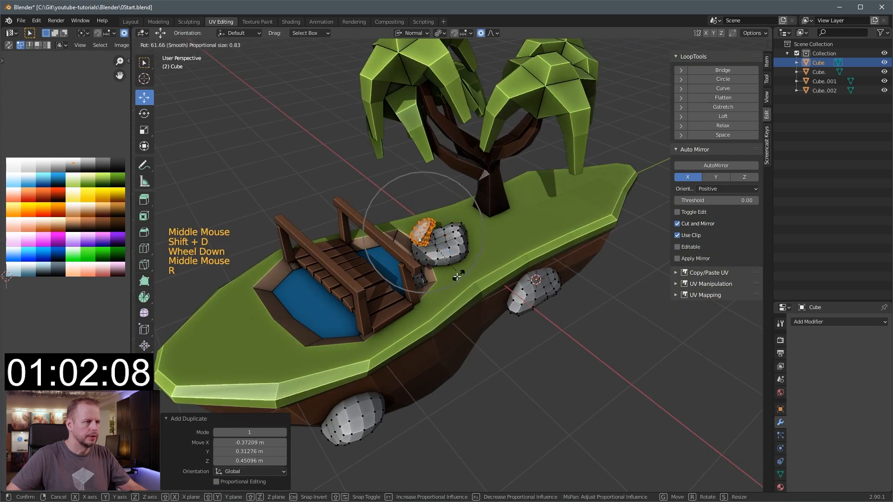
{"action": "left_click", "coordinate": [456, 274]}
{"action": "key", "text": "g"}
{"action": "left_click", "coordinate": [435, 284]}
- Settle the second small rock on the grass against the boulder and return to Object Mode
{"action": "middle_click_drag", "start_coordinate": [435, 284], "coordinate": [467, 282]}
{"action": "key", "text": "g"}
{"action": "left_click", "coordinate": [428, 273]}
{"action": "key", "text": "g"}
{"action": "left_click", "coordinate": [494, 308]}
{"action": "scroll", "coordinate": [495, 308], "scroll_direction": "up", "scroll_amount": 1}
{"action": "key", "text": "g"}
{"action": "left_click", "coordinate": [481, 298]}
{"action": "key", "text": "Tab"}
{"action": "key", "text": "Tab"}
{"action": "scroll", "coordinate": [467, 282], "scroll_direction": "down", "scroll_amount": 3}
{"action": "key", "text": "Tab"}
- Edit the tree, select its front foliage cluster, duplicate it, and move the copy about 1.1 m down and outward
{"action": "left_click", "coordinate": [524, 152]}
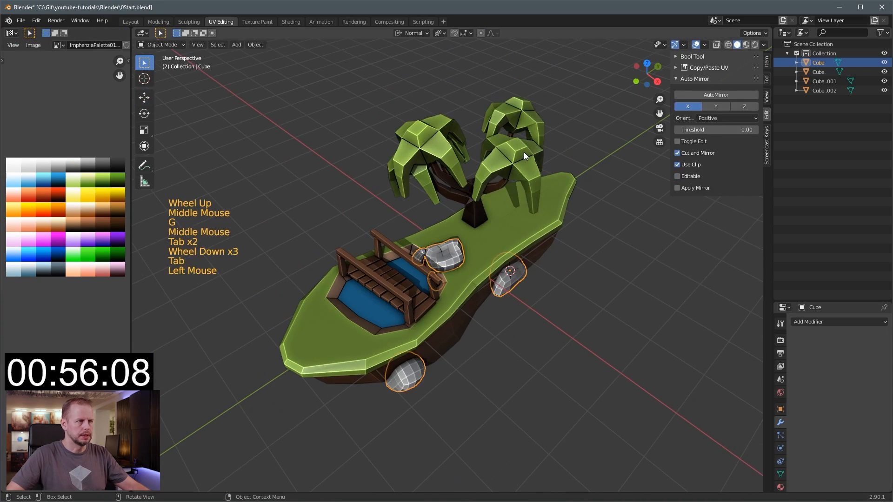
{"action": "key", "text": "Tab"}
{"action": "left_click", "coordinate": [526, 148]}
{"action": "key", "text": "l"}
{"action": "scroll", "coordinate": [531, 157], "scroll_direction": "down", "scroll_amount": 1}
{"action": "middle_click_drag", "start_coordinate": [534, 159], "coordinate": [512, 148]}
{"action": "key", "text": "shift+d"}
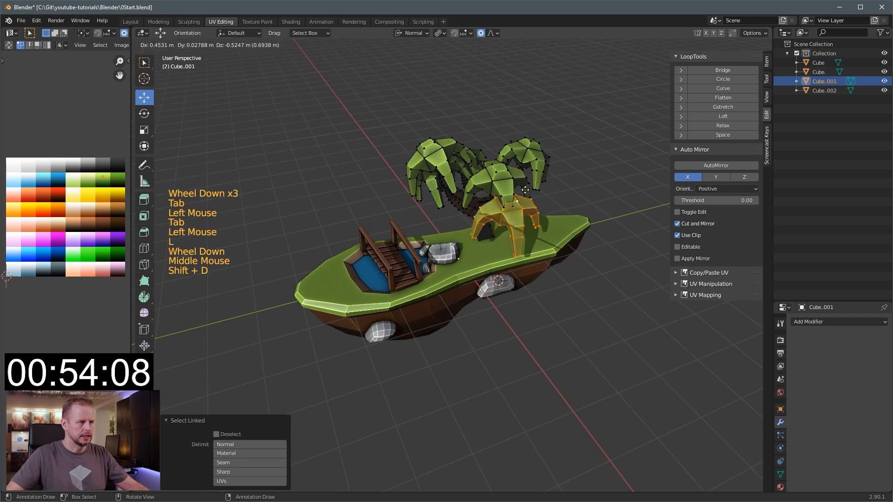
{"action": "left_click", "coordinate": [534, 196]}
- Turn the duplicated foliage cluster upside down so its leaves point upward, finishing with a -36.9° rotation in the view
{"action": "middle_click_drag", "start_coordinate": [535, 197], "coordinate": [572, 155]}
{"action": "key", "text": "r"}
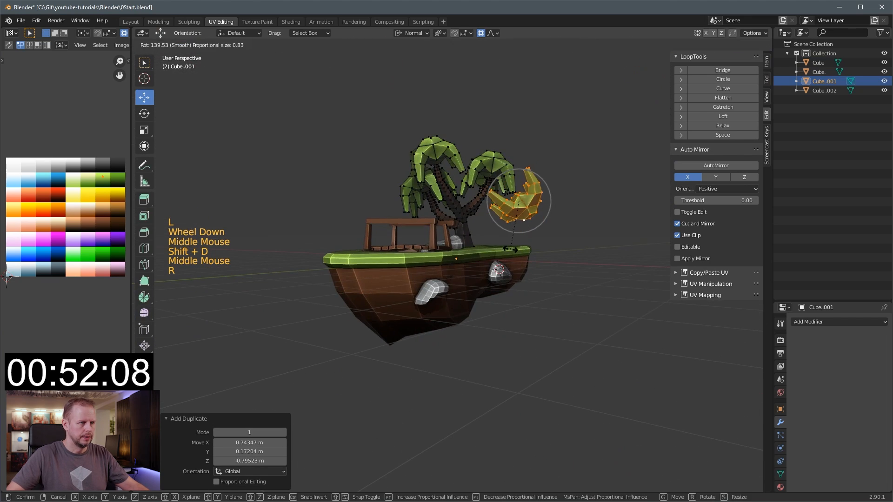
{"action": "left_click", "coordinate": [480, 251]}
{"action": "middle_click_drag", "start_coordinate": [480, 251], "coordinate": [461, 224]}
{"action": "key", "text": "r"}
{"action": "left_click", "coordinate": [441, 211]}
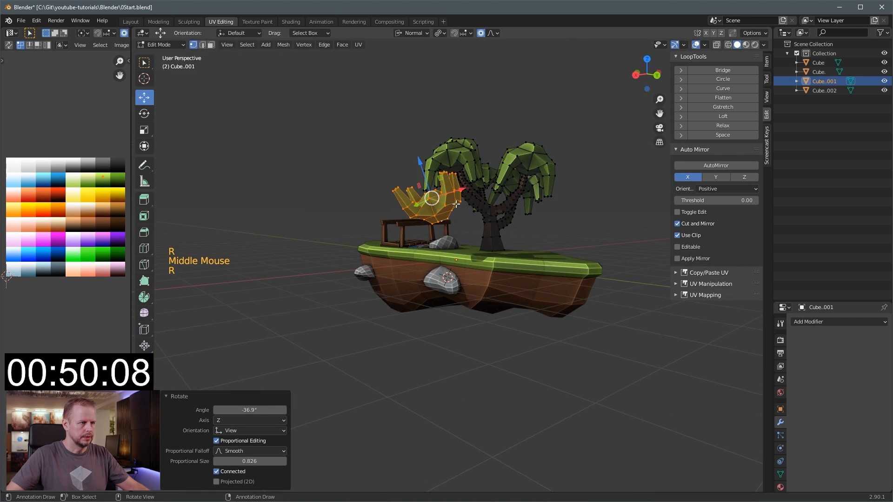
- Move the upturned cluster onto the grass behind the tree, rotate it 12.6°, and scale it to 0.435
{"action": "key", "text": "g"}
{"action": "left_click", "coordinate": [561, 254]}
{"action": "key", "text": "r"}
{"action": "left_click", "coordinate": [575, 249]}
{"action": "key", "text": "s"}
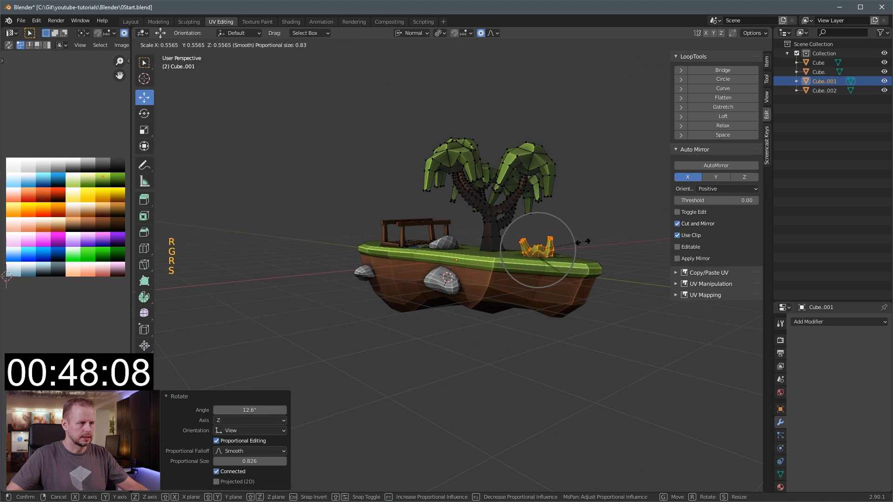
{"action": "left_click", "coordinate": [555, 249]}
- Duplicate the small plant about 0.78 m toward the island's tip and rotate the copy around its normal Z axis
{"action": "scroll", "coordinate": [605, 239], "scroll_direction": "up", "scroll_amount": 3}
{"action": "middle_click_drag", "start_coordinate": [555, 249], "coordinate": [442, 258]}
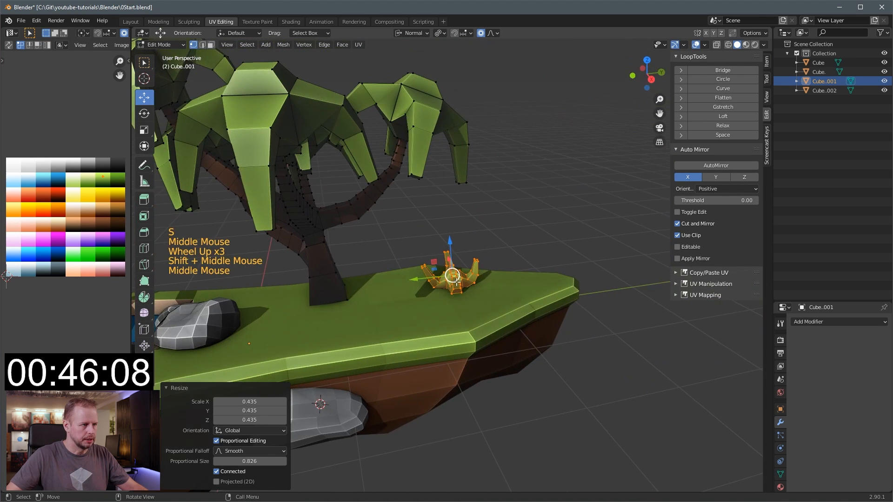
{"action": "key", "text": "shift+d"}
{"action": "left_click", "coordinate": [530, 267]}
{"action": "key", "text": "r"}
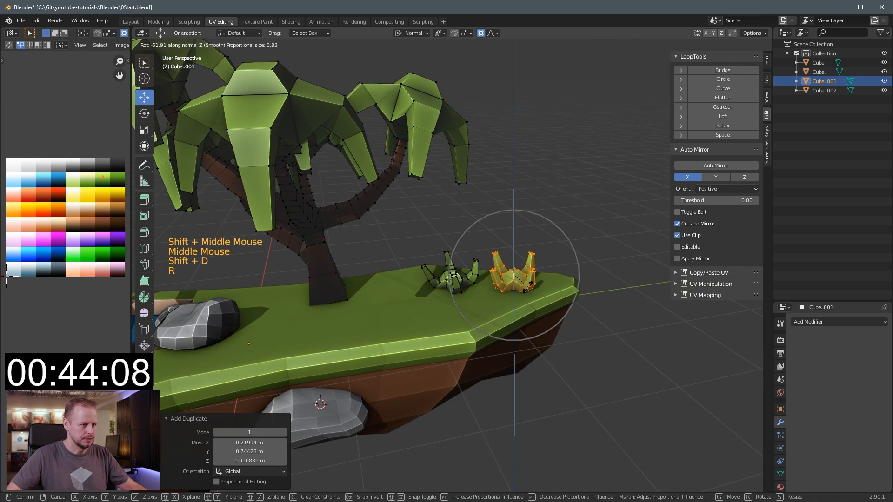
{"action": "left_click", "coordinate": [546, 279]}
- Duplicate the tip plant about 1.47 m back toward the trunk and rotate the copy around its normal Z axis
{"action": "key", "text": "shift+d"}
{"action": "left_click", "coordinate": [498, 247]}
{"action": "key", "text": "r"}
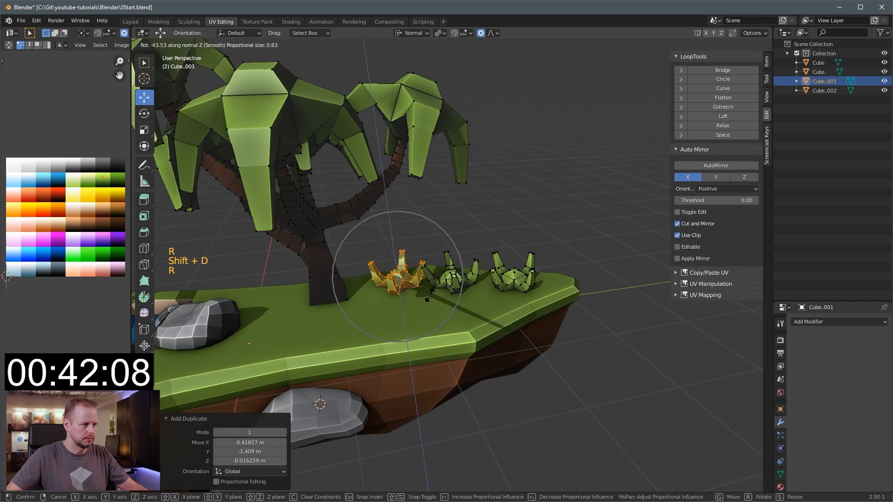
{"action": "left_click", "coordinate": [494, 247]}
- Select the middle plant, duplicate it onto the open grass in front of the row, and rotate the copy 35.5°
{"action": "middle_click_drag", "start_coordinate": [494, 247], "coordinate": [418, 273]}
{"action": "key", "text": "l"}
{"action": "left_click", "coordinate": [460, 299]}
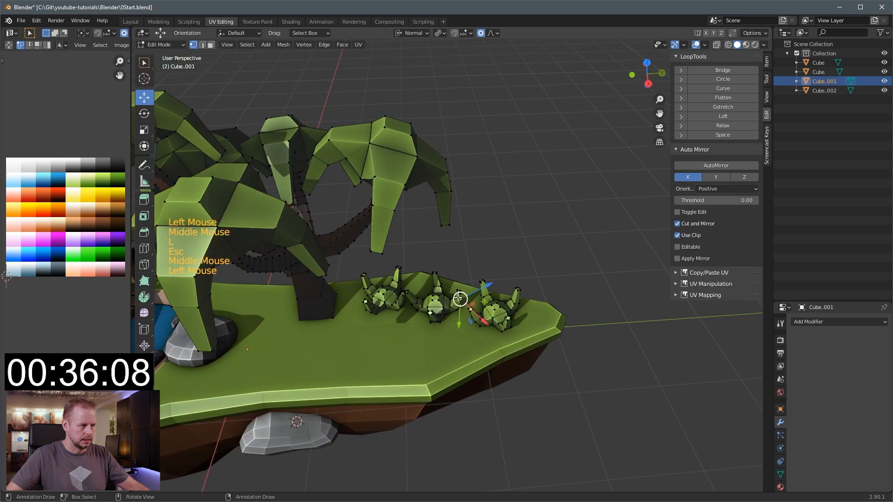
{"action": "middle_click_drag", "start_coordinate": [461, 299], "coordinate": [393, 340]}
{"action": "left_click", "coordinate": [380, 277]}
{"action": "key", "text": "l"}
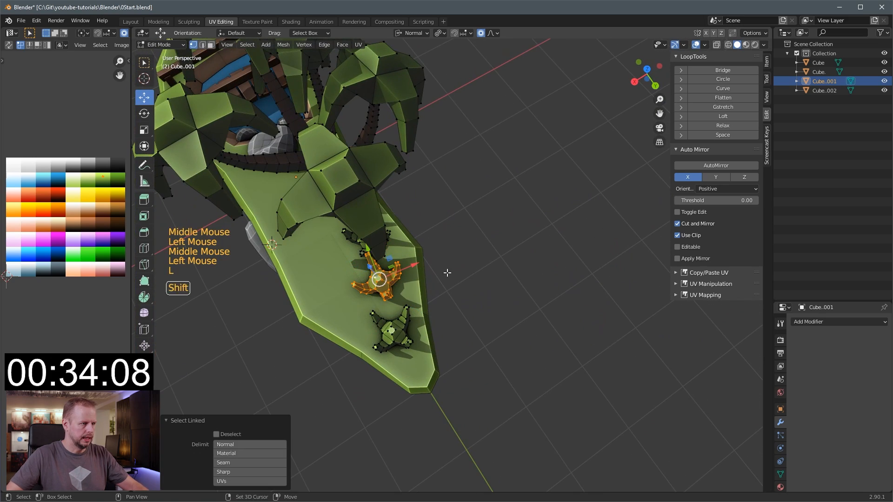
{"action": "key", "text": "shift+d"}
{"action": "left_click", "coordinate": [343, 294]}
{"action": "key", "text": "r"}
{"action": "left_click", "coordinate": [375, 321]}
{"action": "middle_click_drag", "start_coordinate": [376, 321], "coordinate": [448, 279]}
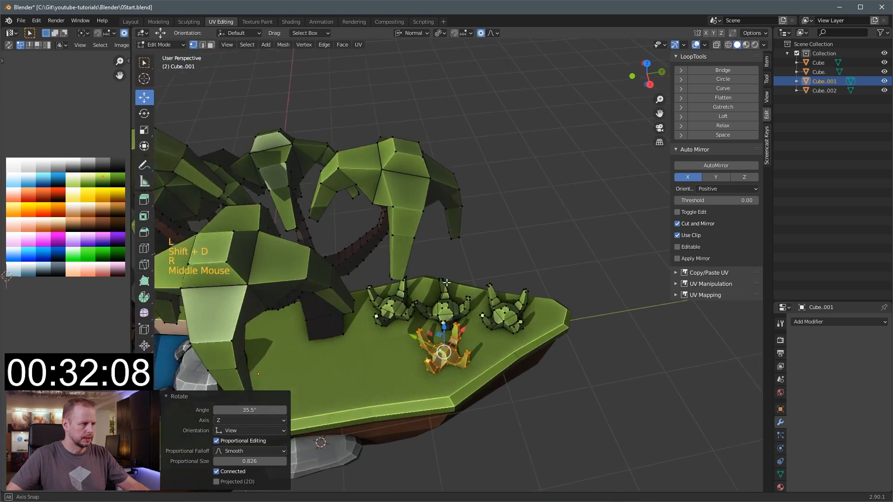
- From the top view, duplicate the plant to the island's opposite end beyond the pond and rotate the copy 41.5°
{"action": "scroll", "coordinate": [448, 279], "scroll_direction": "down", "scroll_amount": 4}
{"action": "key", "text": "KP_7"}
{"action": "key", "text": "shift+d"}
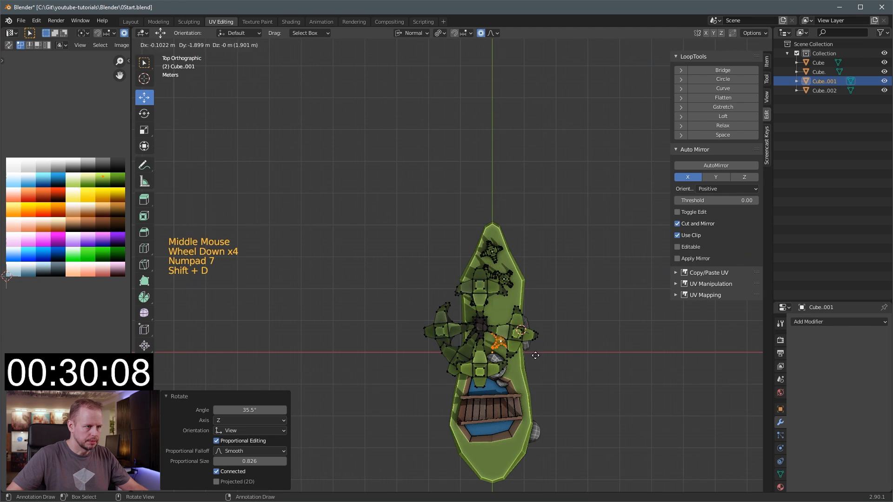
{"action": "left_click", "coordinate": [519, 461]}
{"action": "key", "text": "r"}
{"action": "left_click", "coordinate": [548, 430]}
- Duplicate the pond-end plant once more beside the first copy and rotate it 55.3°
{"action": "key", "text": "shift+d"}
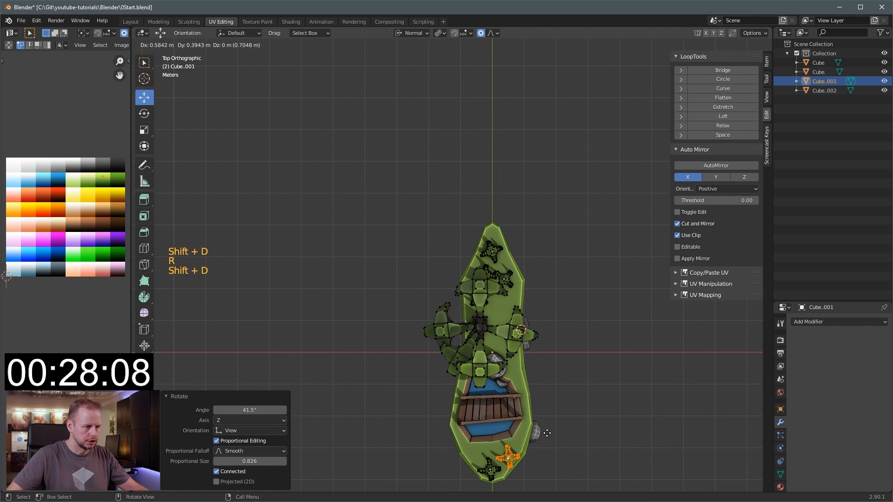
{"action": "left_click", "coordinate": [544, 442]}
{"action": "key", "text": "r"}
{"action": "left_click", "coordinate": [546, 476]}
{"action": "middle_click_drag", "start_coordinate": [543, 442], "coordinate": [460, 312], "text": "shift"}
{"action": "scroll", "coordinate": [535, 358], "scroll_direction": "up", "scroll_amount": 1}
{"action": "scroll", "coordinate": [446, 313], "scroll_direction": "up", "scroll_amount": 1}
- In face selection with connected proportional editing, reshape both pond-end plants by moving a face on each
{"action": "key", "text": "1"}
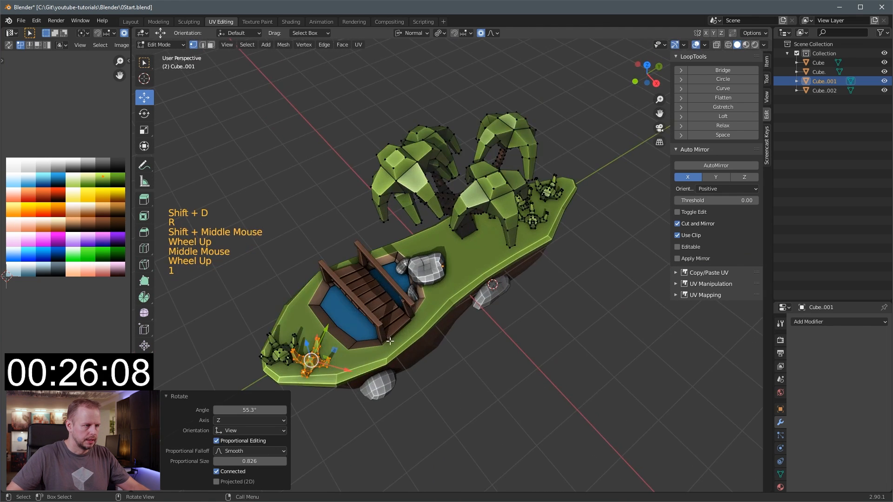
{"action": "scroll", "coordinate": [372, 318], "scroll_direction": "up", "scroll_amount": 3}
{"action": "middle_click_drag", "start_coordinate": [366, 319], "coordinate": [338, 341], "text": "shift"}
{"action": "key", "text": "3"}
{"action": "left_click", "coordinate": [361, 386]}
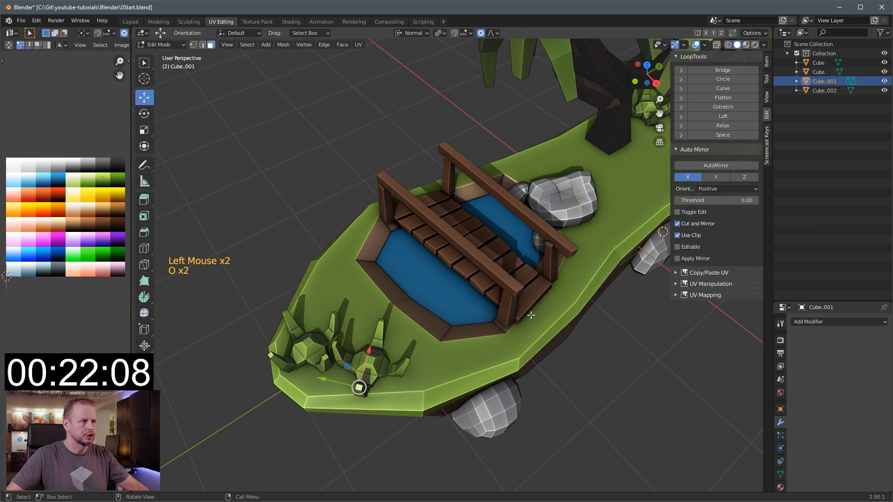
{"action": "middle_click_drag", "start_coordinate": [531, 316], "coordinate": [455, 293]}
{"action": "key", "text": "g"}
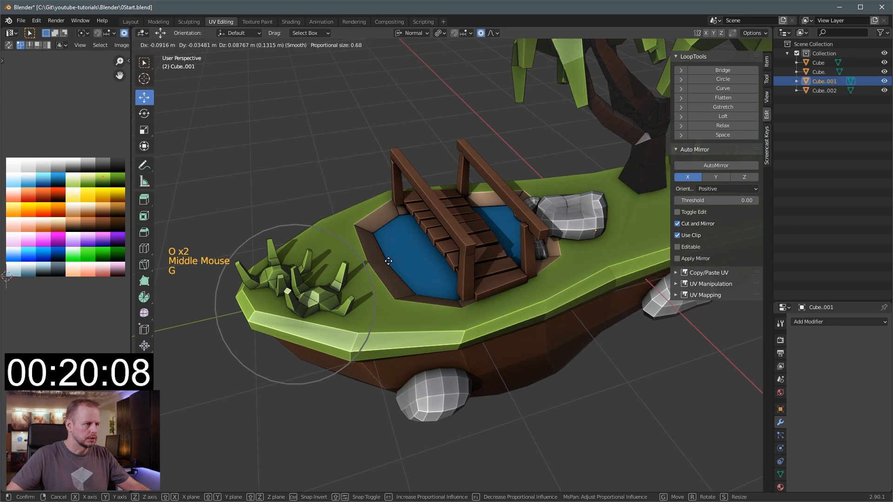
{"action": "left_click", "coordinate": [389, 261]}
{"action": "key", "text": "g"}
{"action": "left_click", "coordinate": [278, 274]}
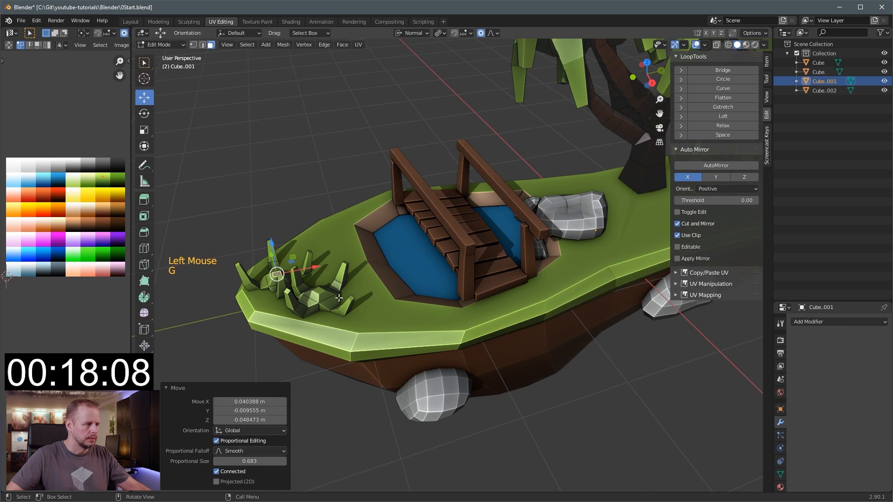
- Twist the nearer pond-end plant by rotating its top face -47.1° with proportional editing
{"action": "left_click", "coordinate": [327, 290]}
{"action": "key", "text": "r"}
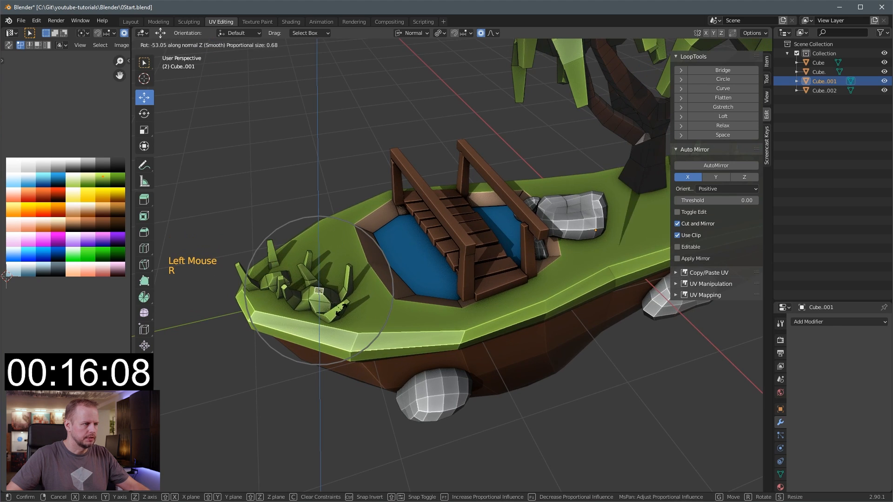
{"action": "left_click", "coordinate": [342, 308]}
- At the tree end, twist the front plant by rotating its centre face -55.2°, and rotate a leaf face on the middle plant
{"action": "middle_click_drag", "start_coordinate": [452, 259], "coordinate": [244, 385], "text": "shift"}
{"action": "middle_click_drag", "start_coordinate": [470, 298], "coordinate": [400, 309]}
{"action": "middle_click_drag", "start_coordinate": [512, 317], "coordinate": [466, 325], "text": "shift"}
{"action": "left_click", "coordinate": [491, 339]}
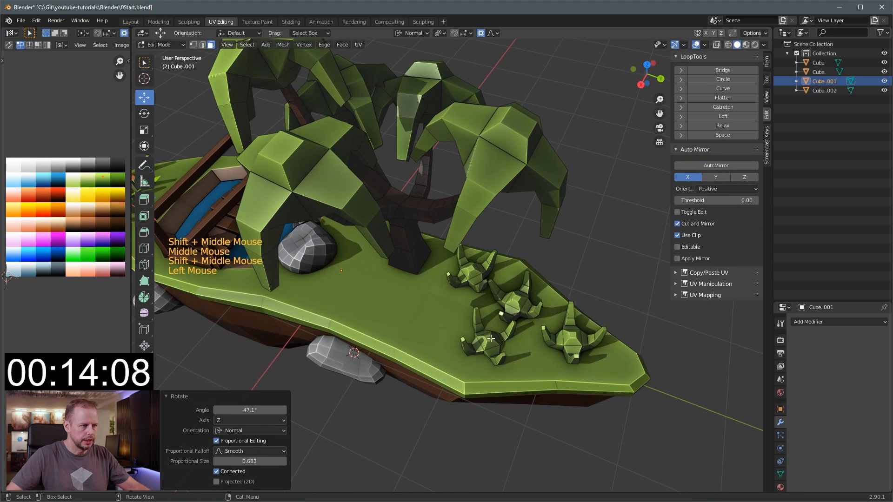
{"action": "key", "text": "r"}
{"action": "left_click", "coordinate": [520, 308]}
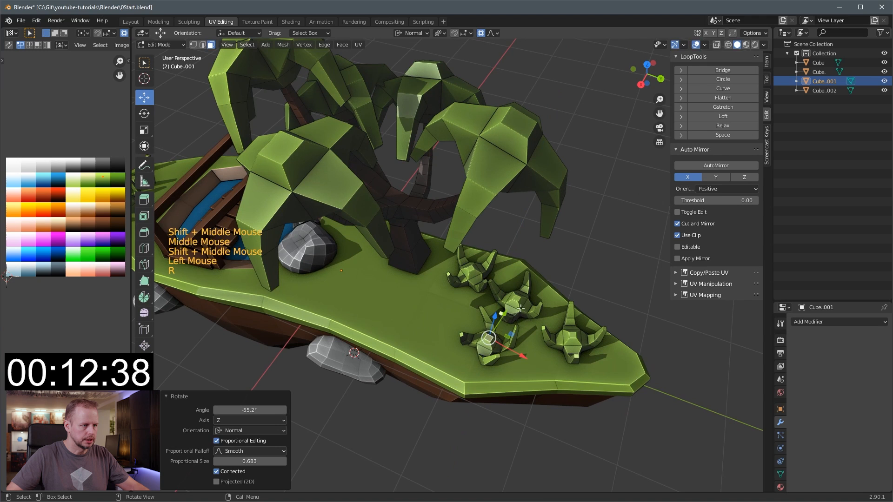
{"action": "left_click", "coordinate": [527, 274]}
{"action": "key", "text": "r"}
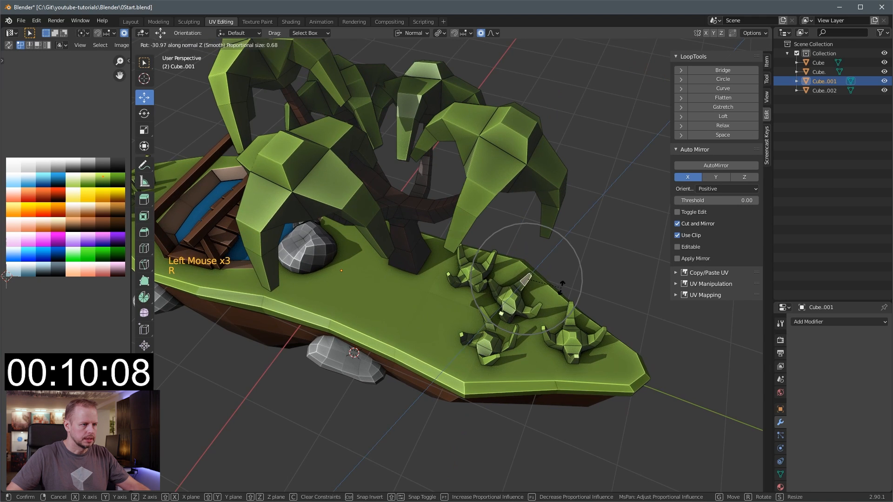
{"action": "left_click", "coordinate": [564, 293]}
- Bend two leaves of the plant nearest the island's tip by moving a face on each with proportional editing
{"action": "left_click", "coordinate": [545, 330]}
{"action": "key", "text": "g"}
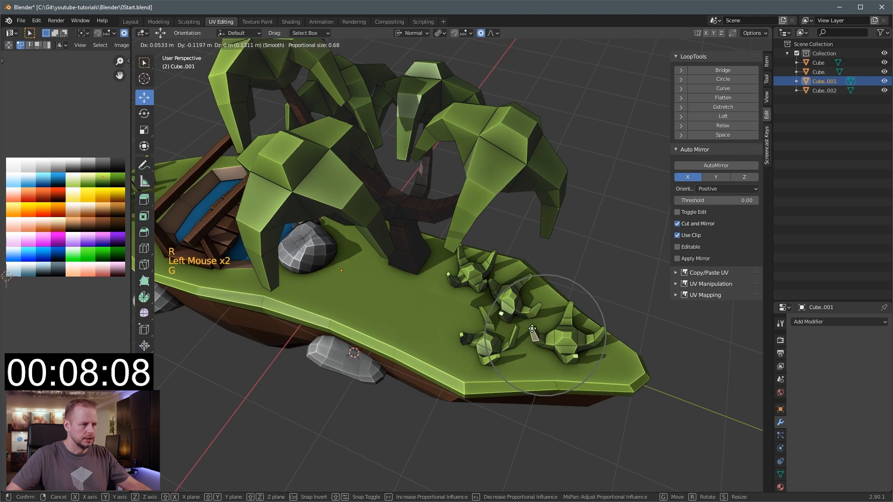
{"action": "left_click", "coordinate": [593, 343]}
{"action": "left_click", "coordinate": [601, 329]}
{"action": "key", "text": "g"}
{"action": "left_click", "coordinate": [597, 341]}
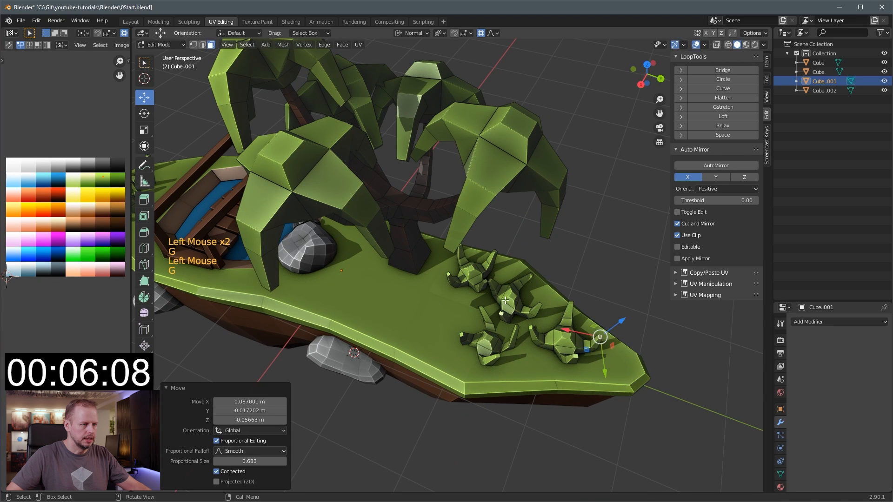
- Reshape the plant beside the trunk and the middle plant by moving a face on each with proportional editing
{"action": "left_click", "coordinate": [471, 270]}
{"action": "key", "text": "g"}
{"action": "left_click", "coordinate": [475, 261]}
{"action": "left_click", "coordinate": [507, 301]}
{"action": "key", "text": "g"}
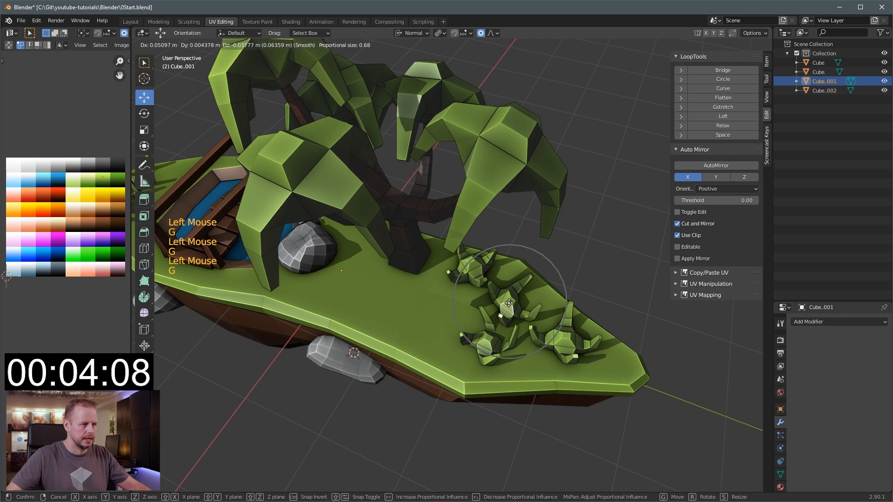
{"action": "left_click", "coordinate": [509, 305]}
- Select the whole front plant at the tree end and scale it down slightly
{"action": "left_click", "coordinate": [488, 346]}
{"action": "key", "text": "l"}
{"action": "key", "text": "s"}
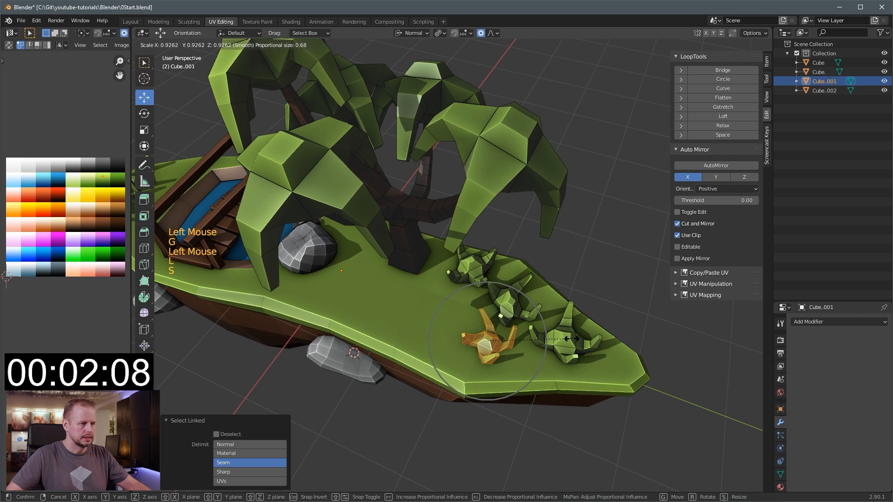
{"action": "left_click", "coordinate": [493, 347]}
- Nudge a centre face of the plant nearest the island's tip and return to Object Mode
{"action": "left_click", "coordinate": [568, 341]}
{"action": "key", "text": "g"}
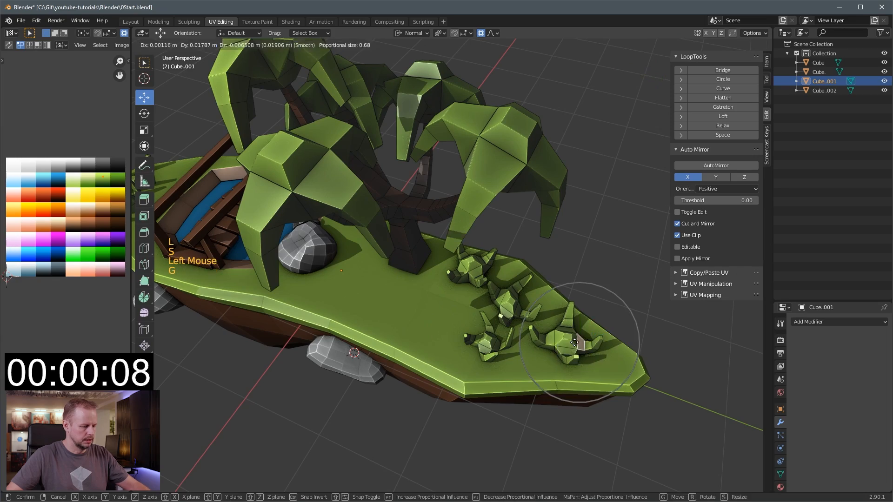
{"action": "key", "text": "Tab"}
{"action": "scroll", "coordinate": [563, 344], "scroll_direction": "up", "scroll_amount": 4}
{"action": "scroll", "coordinate": [562, 342], "scroll_direction": "down", "scroll_amount": 3}
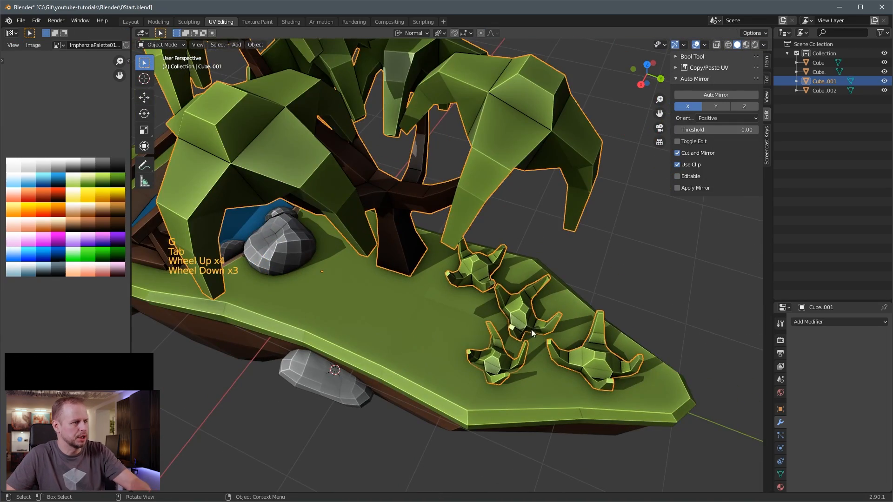
- Recheck the tree mesh in Edit Mode, return to Object Mode, and deselect all objects
{"action": "left_click", "coordinate": [562, 334]}
{"action": "key", "text": "Tab"}
{"action": "middle_click_drag", "start_coordinate": [563, 325], "coordinate": [563, 294]}
{"action": "key", "text": "Tab"}
{"action": "scroll", "coordinate": [563, 289], "scroll_direction": "down", "scroll_amount": 3}
{"action": "scroll", "coordinate": [526, 298], "scroll_direction": "down", "scroll_amount": 2}
{"action": "key", "text": "a"}
{"action": "key", "text": "a"}
{"action": "key", "text": "a"}
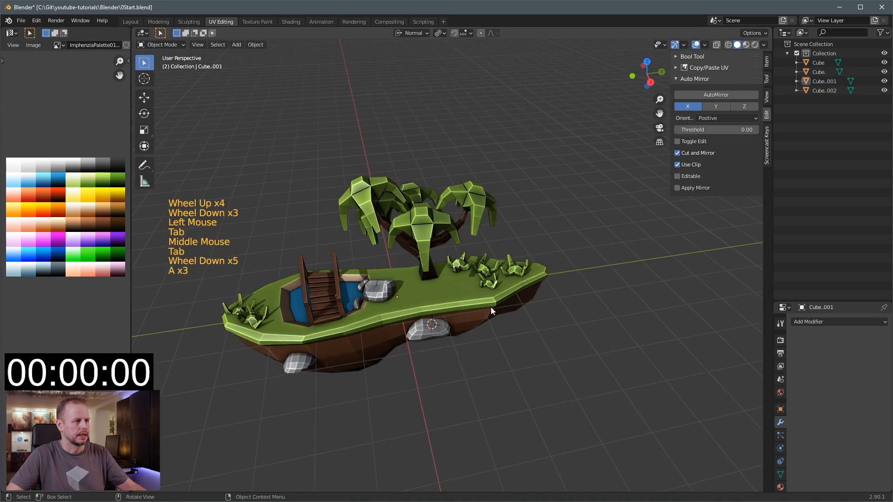
- Inspect the completed floating island from several sides
{"action": "scroll", "coordinate": [553, 328], "scroll_direction": "up", "scroll_amount": 1}
{"action": "middle_click_drag", "start_coordinate": [490, 307], "coordinate": [596, 302]}
{"action": "middle_click_drag", "start_coordinate": [595, 303], "coordinate": [637, 279]}
{"action": "key", "text": "Tab"}
{"action": "key", "text": "Tab"}
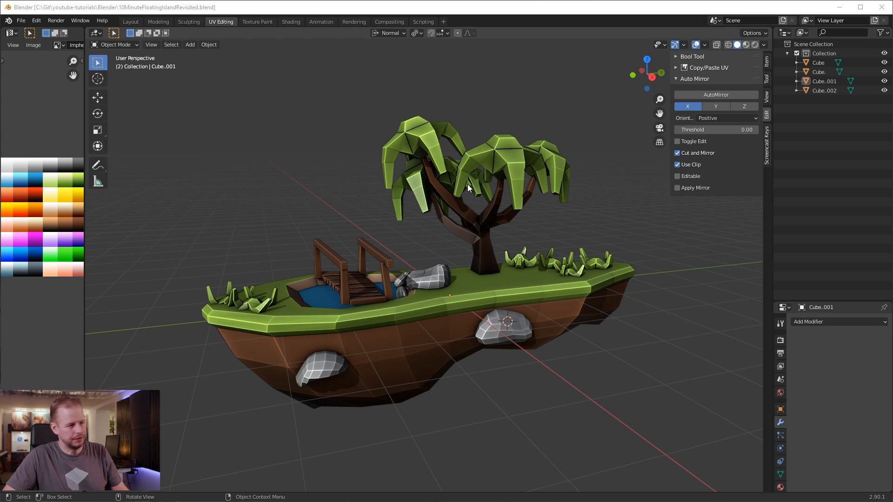
{"action": "middle_click_drag", "start_coordinate": [357, 244], "coordinate": [403, 227]}
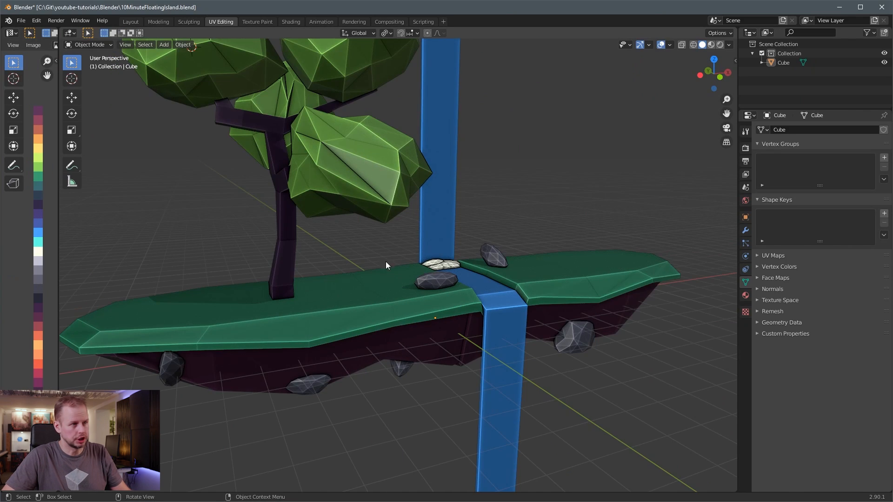
- Examine the earlier waterfall island in 10MinuteFloatingIsland.blend from several angles, including its tree, rocks and water channel
{"action": "scroll", "coordinate": [463, 234], "scroll_direction": "down", "scroll_amount": 5}
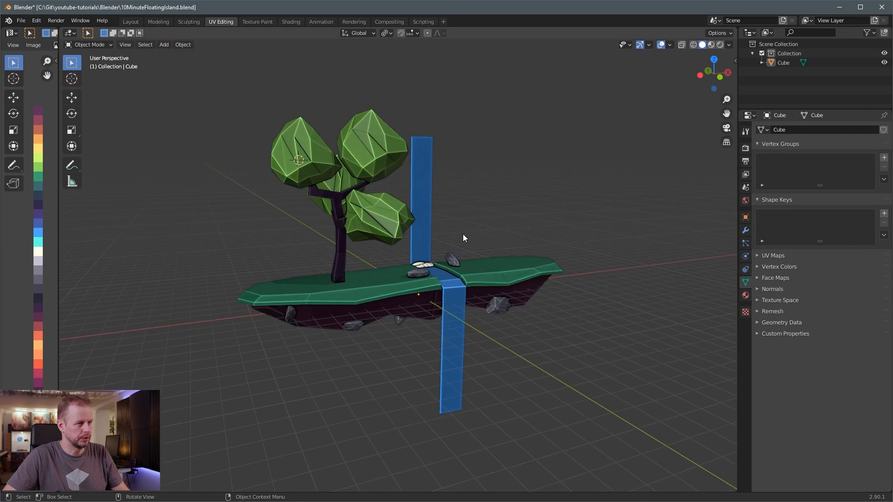
{"action": "middle_click_drag", "start_coordinate": [462, 234], "coordinate": [366, 184]}
{"action": "scroll", "coordinate": [366, 185], "scroll_direction": "up", "scroll_amount": 3}
{"action": "middle_click_drag", "start_coordinate": [437, 172], "coordinate": [365, 255]}
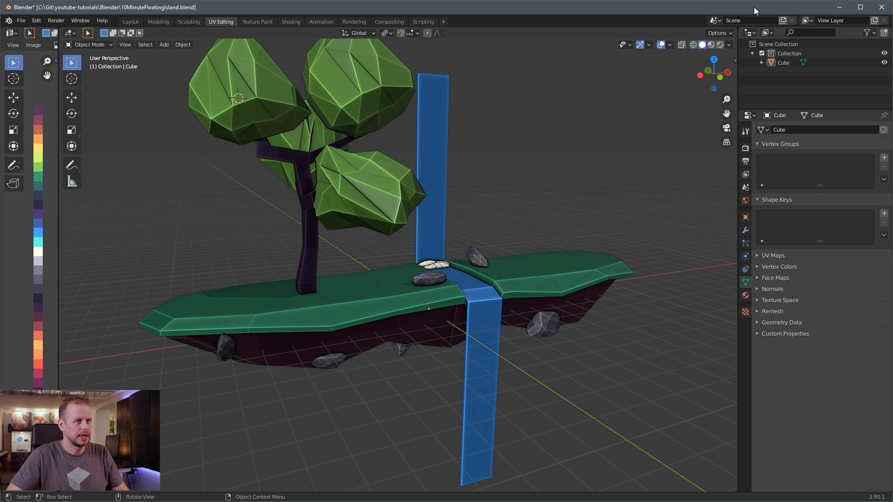
{"action": "middle_click_drag", "start_coordinate": [445, 109], "coordinate": [380, 191]}
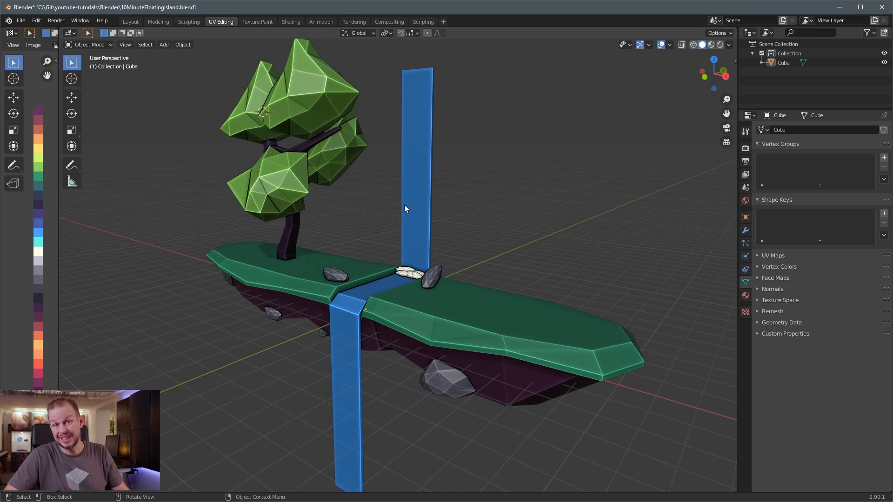
{"action": "middle_click_drag", "start_coordinate": [359, 235], "coordinate": [431, 241]}
{"action": "scroll", "coordinate": [430, 241], "scroll_direction": "up", "scroll_amount": 2}
{"action": "middle_click_drag", "start_coordinate": [431, 285], "coordinate": [424, 336]}
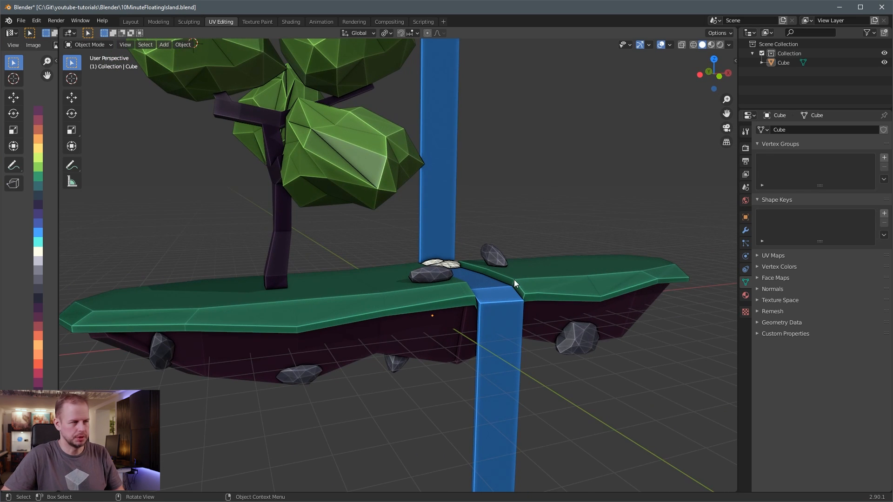
{"action": "scroll", "coordinate": [350, 191], "scroll_direction": "down", "scroll_amount": 3}
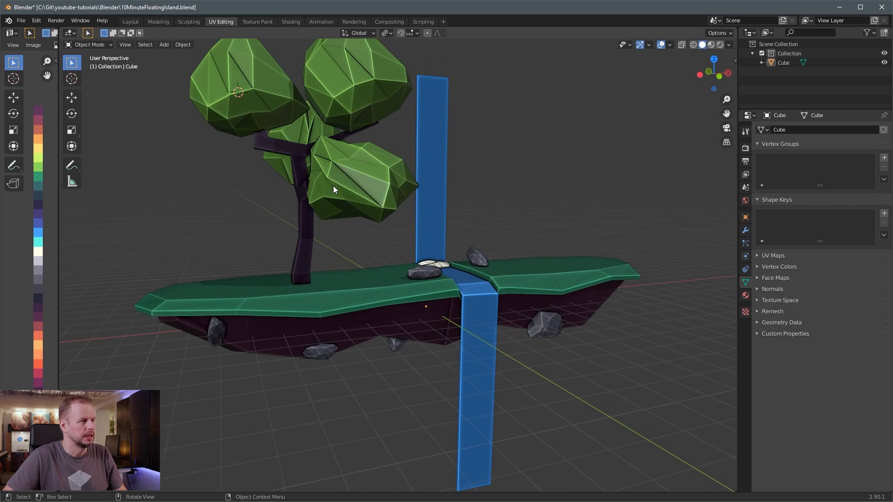
{"action": "left_click", "coordinate": [335, 165]}
{"action": "middle_click_drag", "start_coordinate": [335, 165], "coordinate": [435, 223]}
{"action": "scroll", "coordinate": [434, 223], "scroll_direction": "up", "scroll_amount": 2}
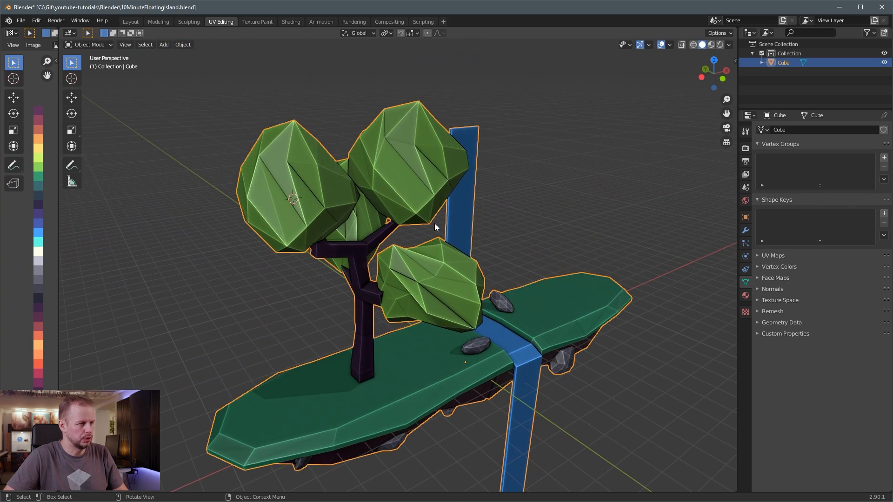
- Return to 10MinuteFloatingIslandRevisited.blend and inspect the bridge, pond, rocks and plants up close
{"action": "left_click", "coordinate": [840, 8]}
{"action": "scroll", "coordinate": [500, 242], "scroll_direction": "up", "scroll_amount": 3}
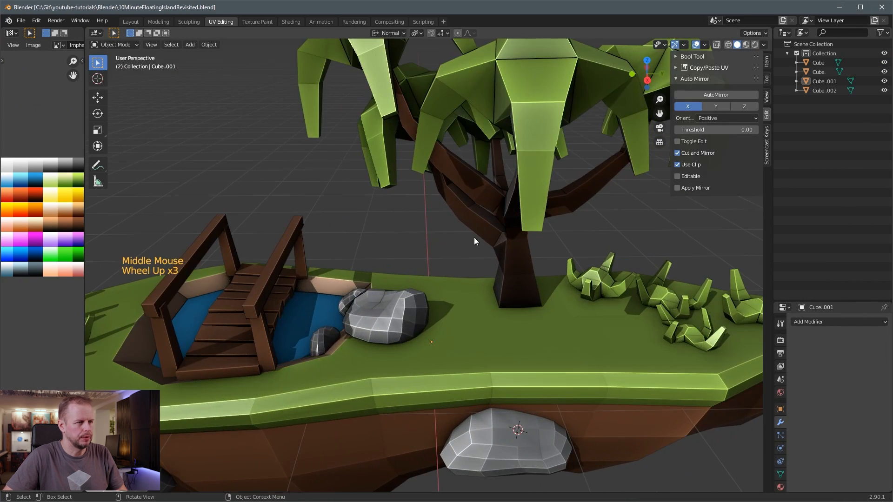
- Examine the whole island again, comparing the tree, bridge and plants from wide and close viewpoints
{"action": "scroll", "coordinate": [475, 241], "scroll_direction": "down", "scroll_amount": 3}
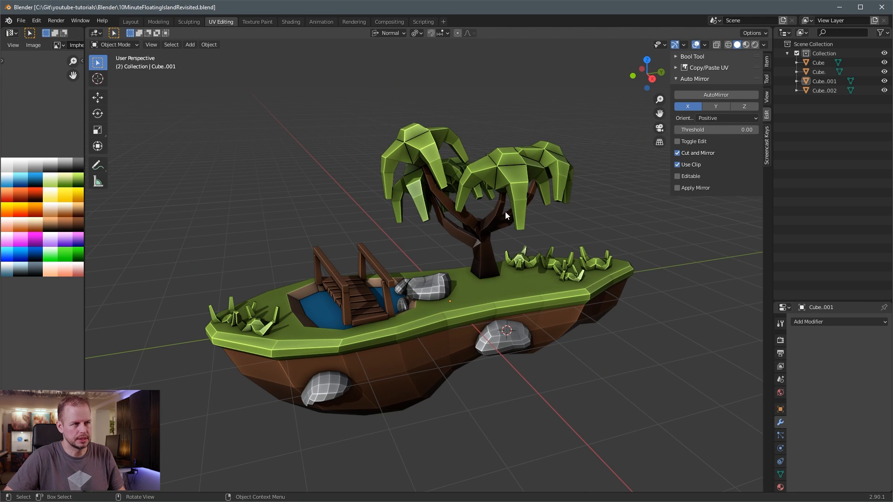
{"action": "middle_click_drag", "start_coordinate": [506, 211], "coordinate": [478, 226]}
{"action": "scroll", "coordinate": [478, 225], "scroll_direction": "up", "scroll_amount": 2}
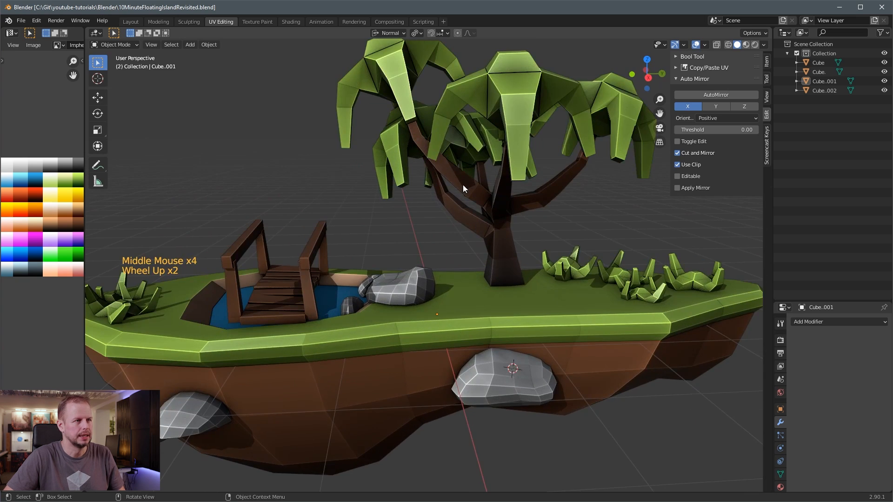
{"action": "middle_click_drag", "start_coordinate": [462, 186], "coordinate": [517, 256], "text": "shift"}
{"action": "scroll", "coordinate": [501, 221], "scroll_direction": "down", "scroll_amount": 2}
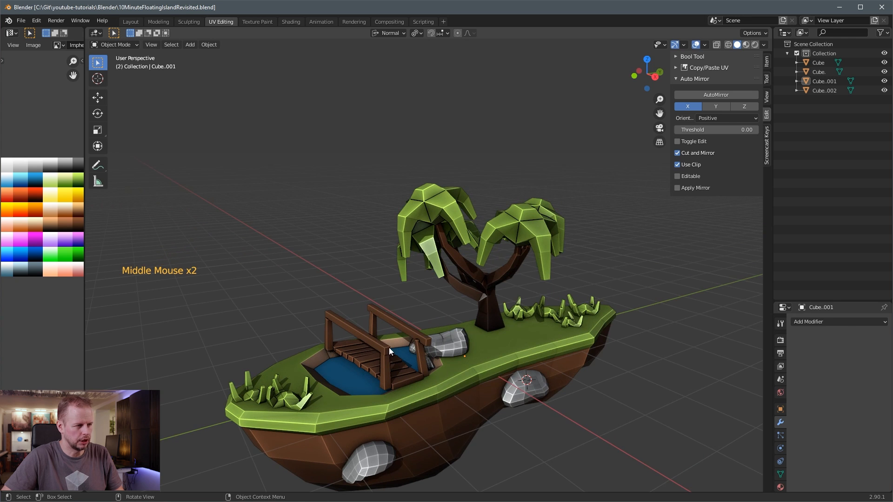
{"action": "scroll", "coordinate": [384, 331], "scroll_direction": "up", "scroll_amount": 2}
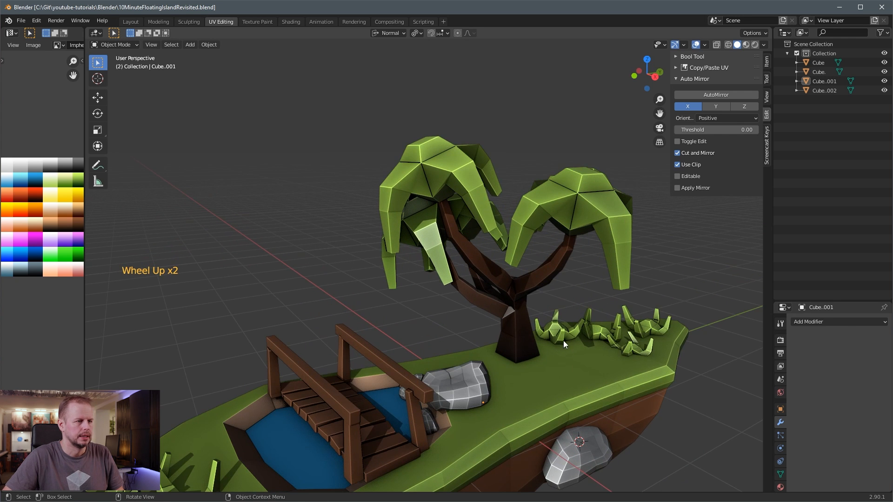
{"action": "scroll", "coordinate": [564, 340], "scroll_direction": "down", "scroll_amount": 3}
{"action": "scroll", "coordinate": [561, 332], "scroll_direction": "up", "scroll_amount": 3}
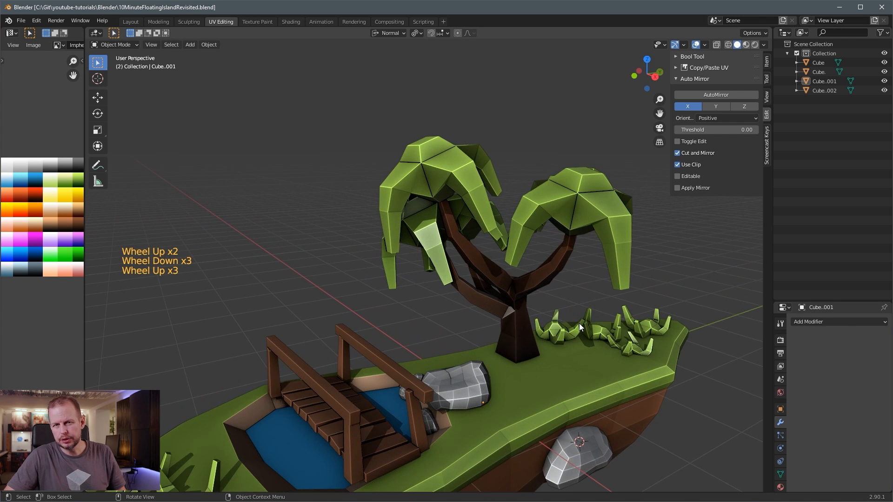
{"action": "middle_click_drag", "start_coordinate": [506, 340], "coordinate": [445, 314]}
{"action": "middle_click_drag", "start_coordinate": [523, 320], "coordinate": [518, 310]}
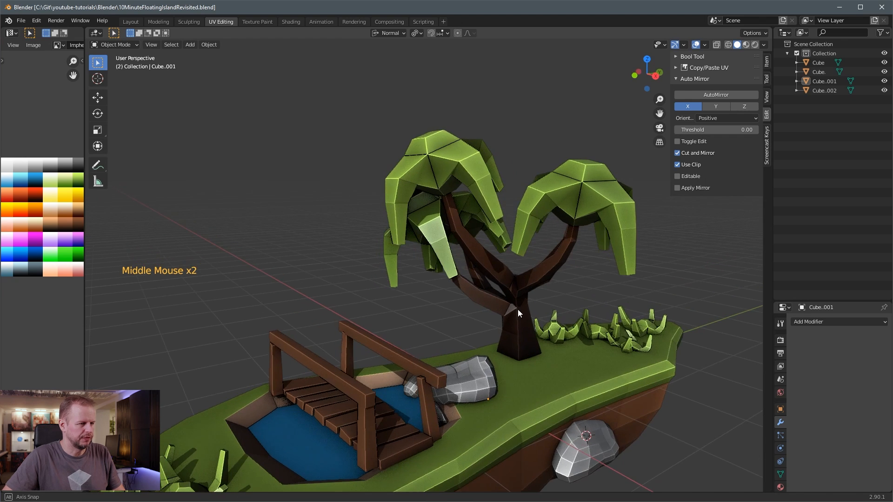
{"action": "left_click", "coordinate": [382, 262]}
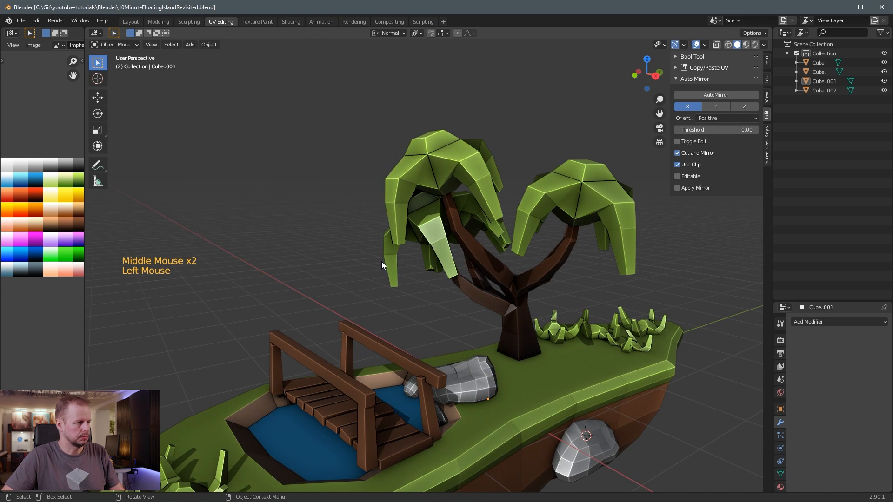
{"action": "left_click", "coordinate": [528, 318]}
{"action": "key", "text": "Tab"}
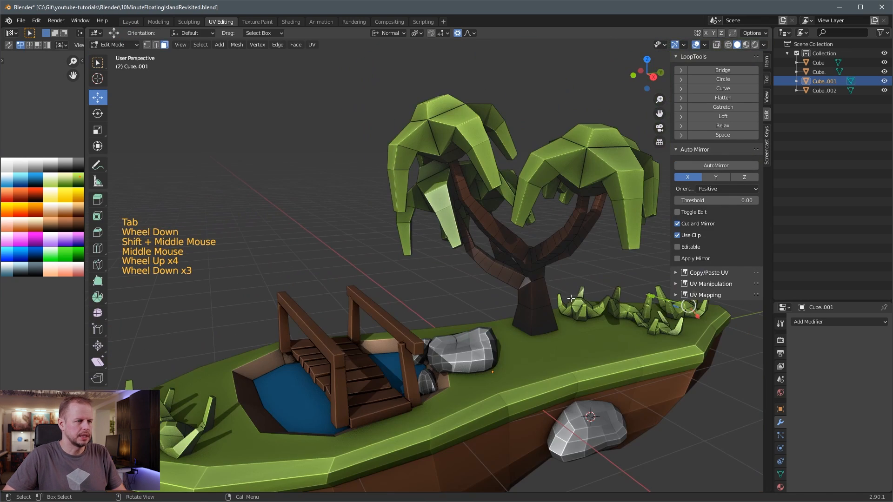
{"action": "middle_click", "coordinate": [531, 343]}
{"action": "key", "text": "Tab"}
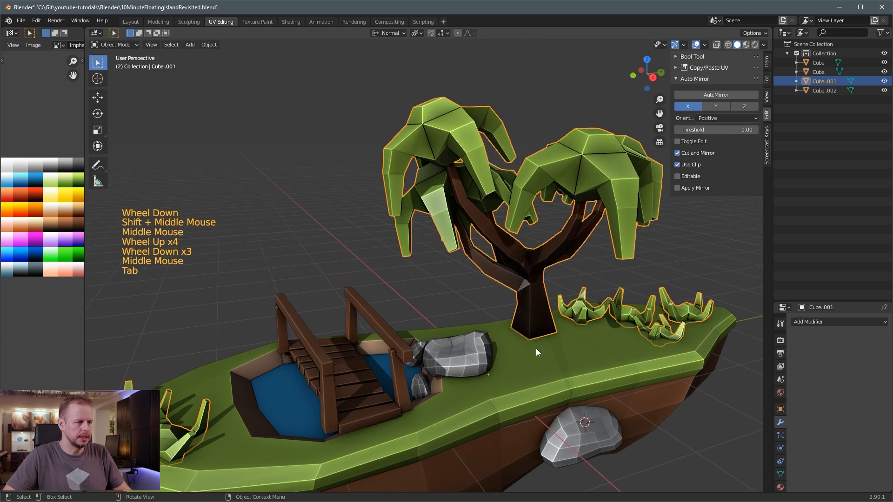
{"action": "key", "text": "Tab"}
{"action": "key", "text": "Tab"}
{"action": "key", "text": "1"}
{"action": "left_click", "coordinate": [532, 337]}
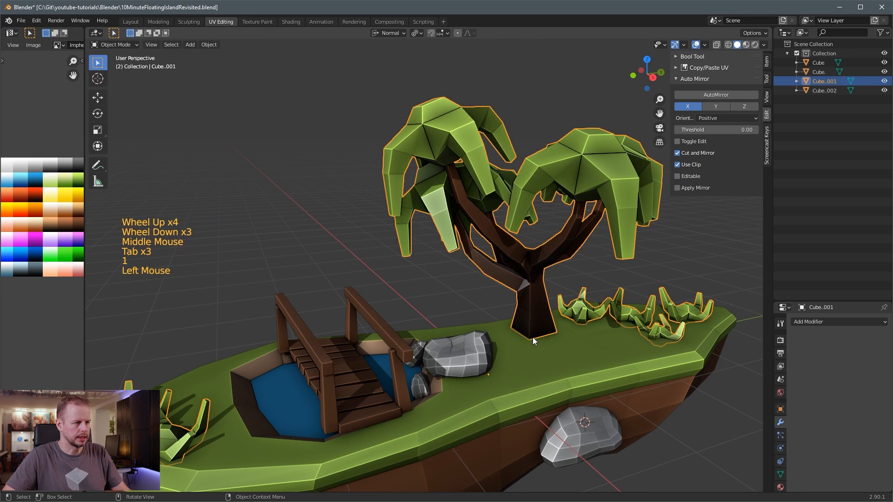
- Select the island body and enter Edit Mode with vertex selection
{"action": "left_click", "coordinate": [530, 373]}
{"action": "key", "text": "Tab"}
{"action": "key", "text": "1"}
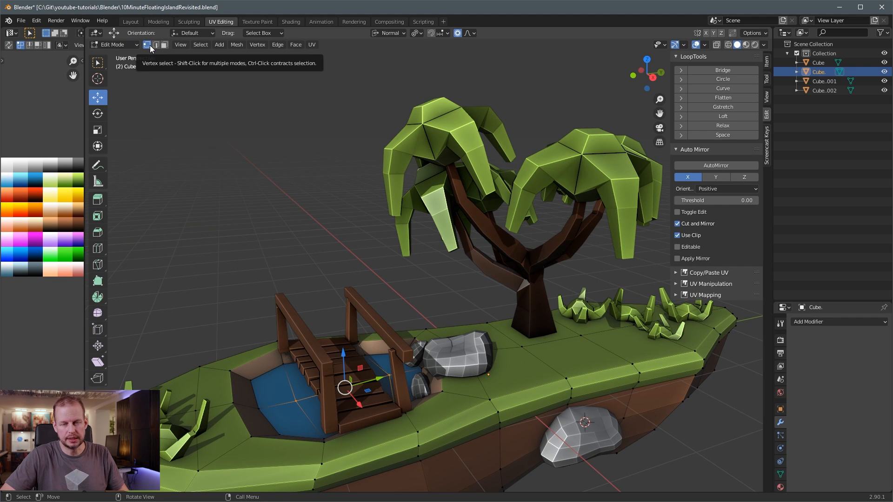
{"action": "key", "text": "KP_1"}
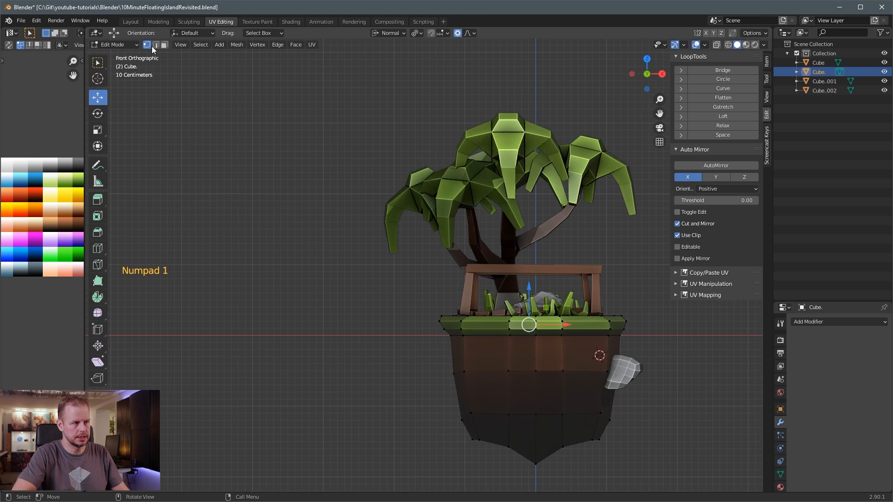
{"action": "scroll", "coordinate": [522, 300], "scroll_direction": "down", "scroll_amount": 1}
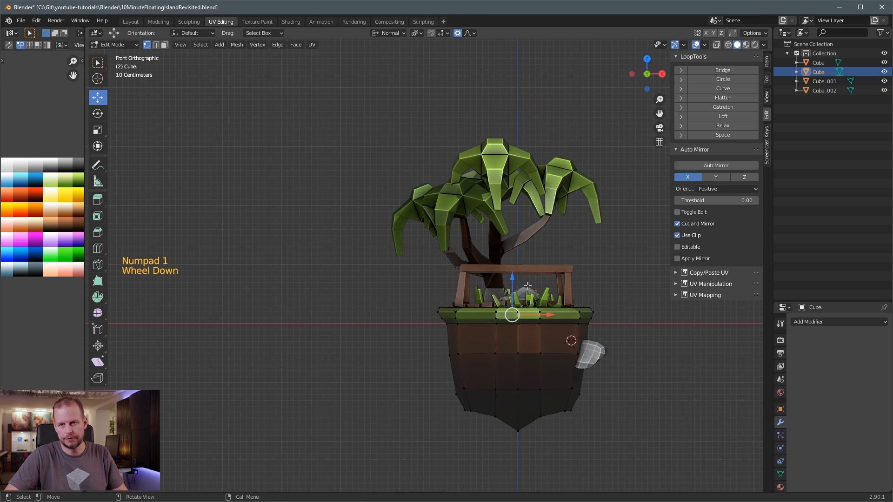
{"action": "middle_click_drag", "start_coordinate": [528, 286], "coordinate": [533, 266]}
{"action": "key", "text": "1"}
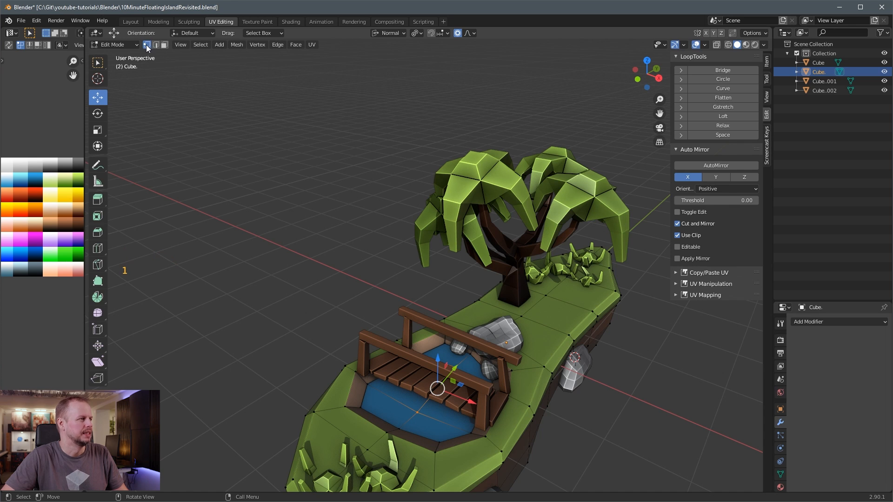
- In top view, duplicate a vertex from the grass edge near the tree and offset it about -0.39 m in X and 1.05 m in Y
{"action": "left_click", "coordinate": [572, 336]}
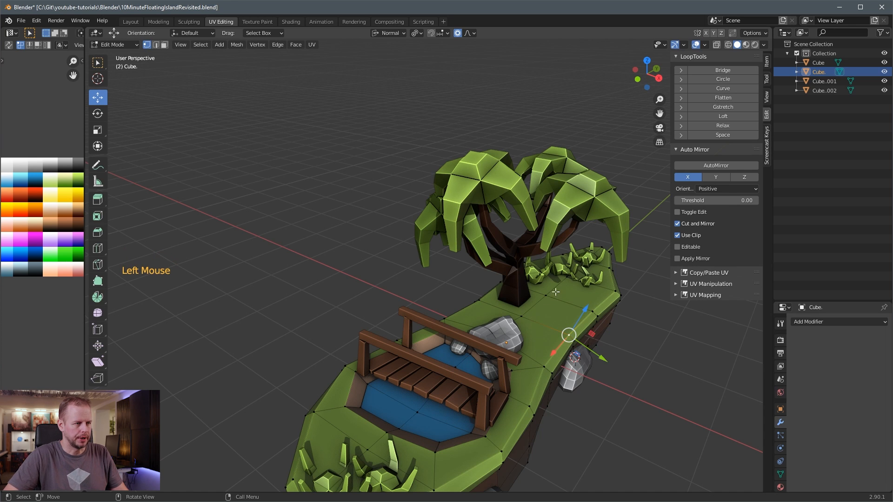
{"action": "left_click", "coordinate": [523, 299]}
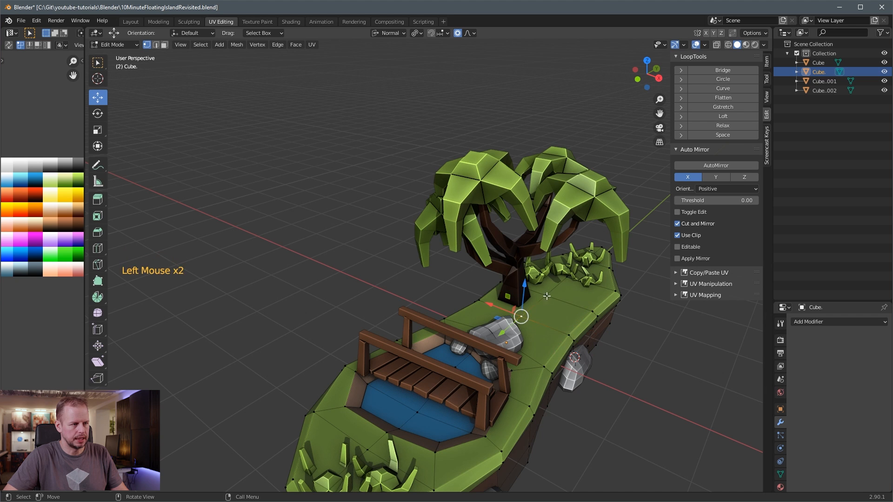
{"action": "left_click", "coordinate": [546, 295]}
{"action": "left_click", "coordinate": [567, 338]}
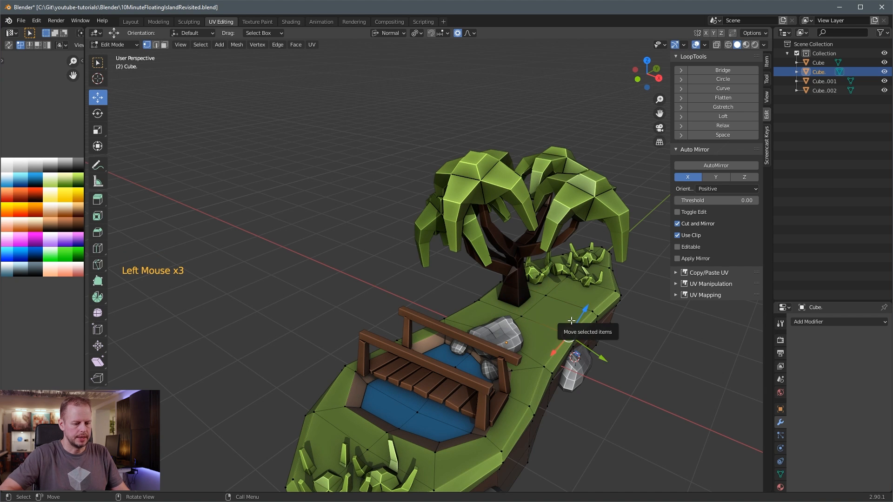
{"action": "key", "text": "KP_7"}
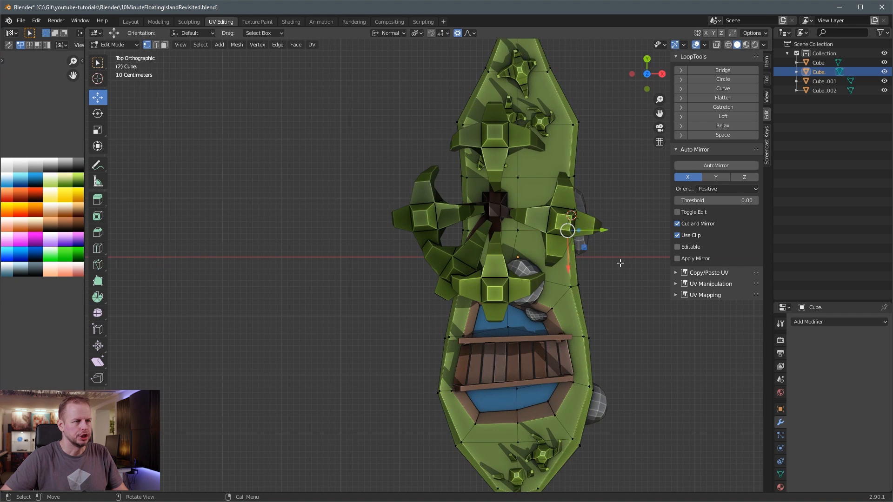
{"action": "key", "text": "shift+d"}
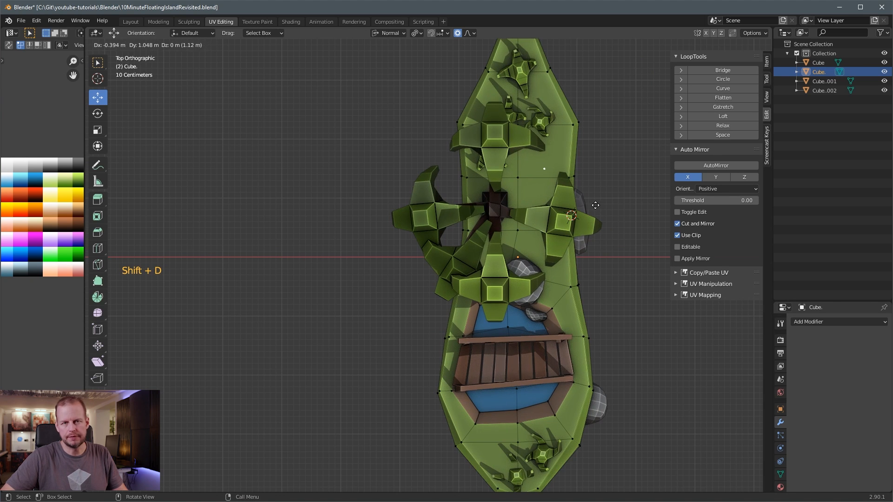
{"action": "left_click", "coordinate": [599, 206]}
- In right view, extrude the duplicated vertex upward through five points, bending the chain away from the tree trunk
{"action": "key", "text": "KP_3"}
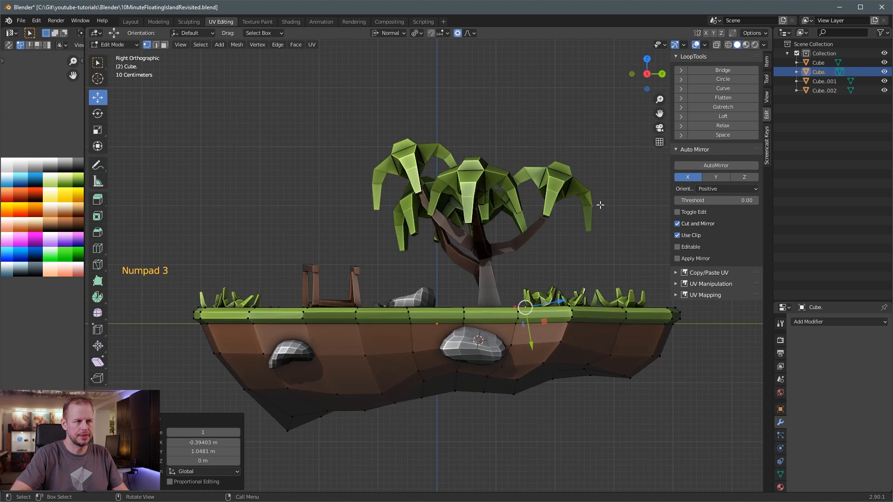
{"action": "scroll", "coordinate": [578, 243], "scroll_direction": "up", "scroll_amount": 3}
{"action": "middle_click_drag", "start_coordinate": [565, 265], "coordinate": [506, 309], "text": "shift"}
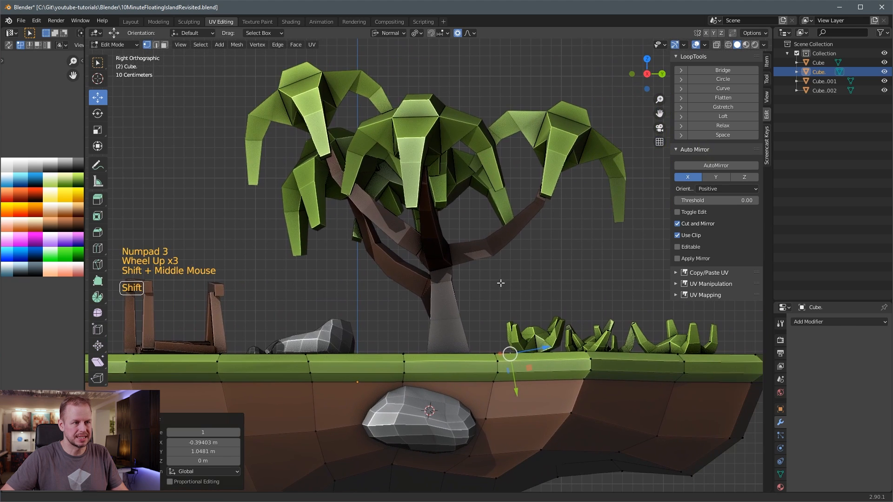
{"action": "scroll", "coordinate": [509, 307], "scroll_direction": "up", "scroll_amount": 1, "text": "shift"}
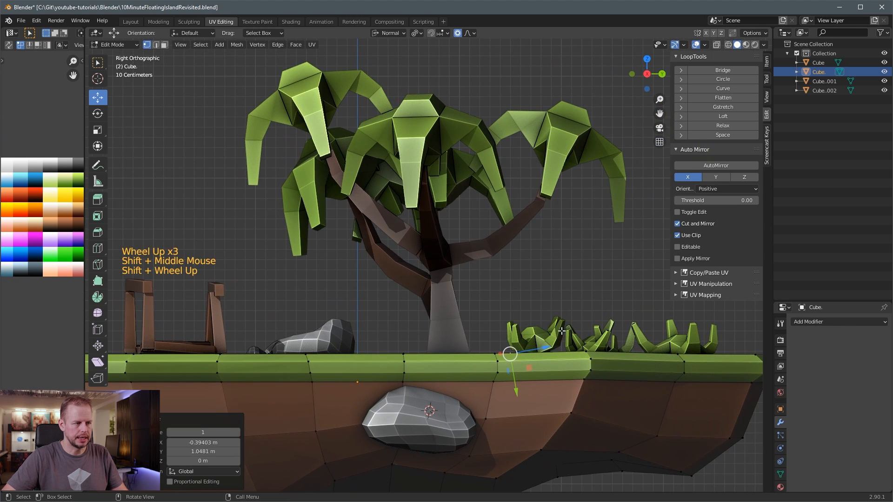
{"action": "right_click", "coordinate": [508, 304], "text": "ctrl"}
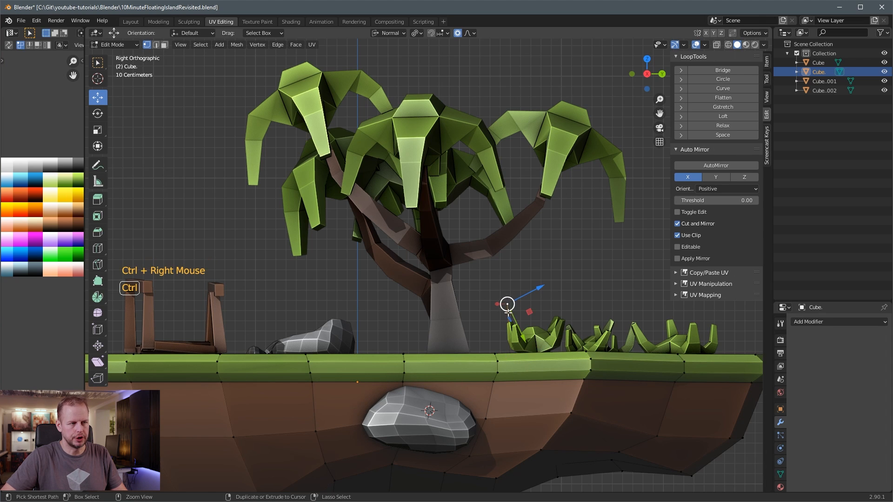
{"action": "right_click", "coordinate": [512, 271], "text": "ctrl"}
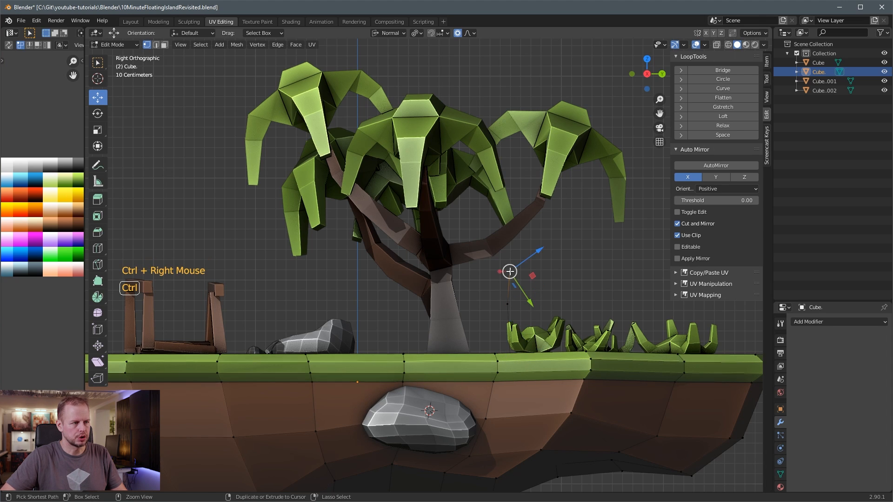
{"action": "right_click", "coordinate": [537, 246], "text": "ctrl"}
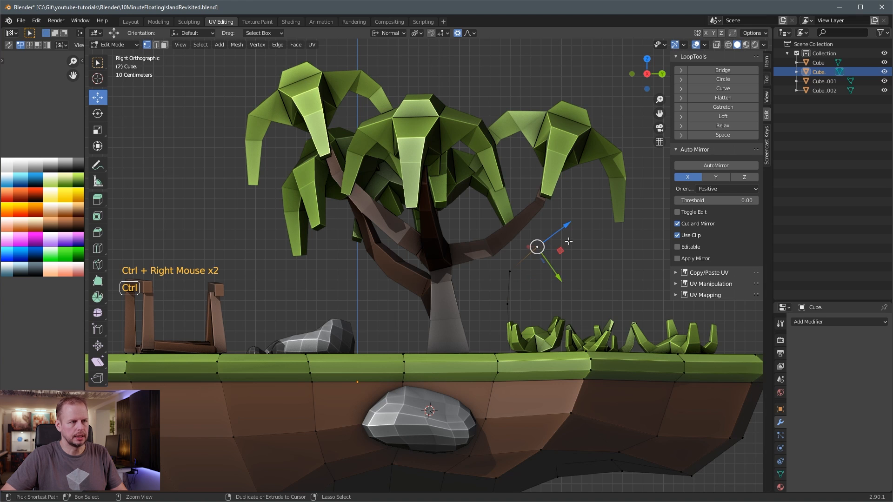
{"action": "right_click", "coordinate": [569, 242], "text": "ctrl"}
{"action": "right_click", "coordinate": [591, 211], "text": "ctrl"}
- Extrude a three-segment side branch toward the trunk from the first vertex above the chain's base
{"action": "left_click", "coordinate": [508, 307]}
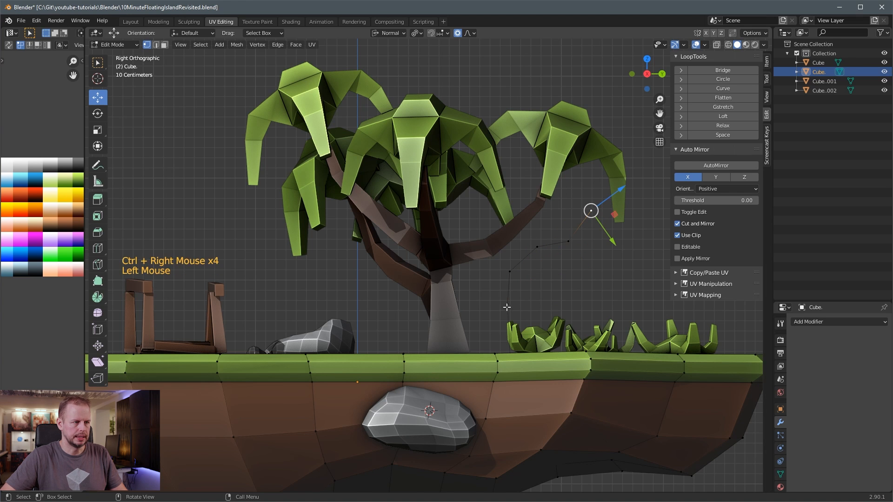
{"action": "right_click", "coordinate": [486, 299], "text": "ctrl"}
{"action": "right_click", "coordinate": [477, 289], "text": "ctrl"}
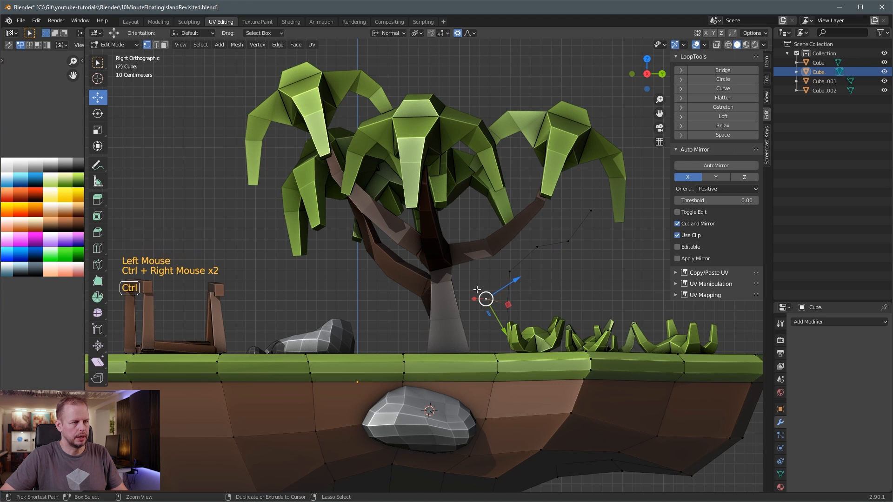
{"action": "right_click", "coordinate": [467, 274], "text": "ctrl"}
- Check the branching edge chain from an angled view in both Edit Mode and Object Mode
{"action": "middle_click_drag", "start_coordinate": [479, 280], "coordinate": [525, 295]}
{"action": "scroll", "coordinate": [530, 298], "scroll_direction": "down", "scroll_amount": 2}
{"action": "middle_click_drag", "start_coordinate": [535, 298], "coordinate": [544, 305]}
{"action": "key", "text": "Tab"}
{"action": "key", "text": "Tab"}
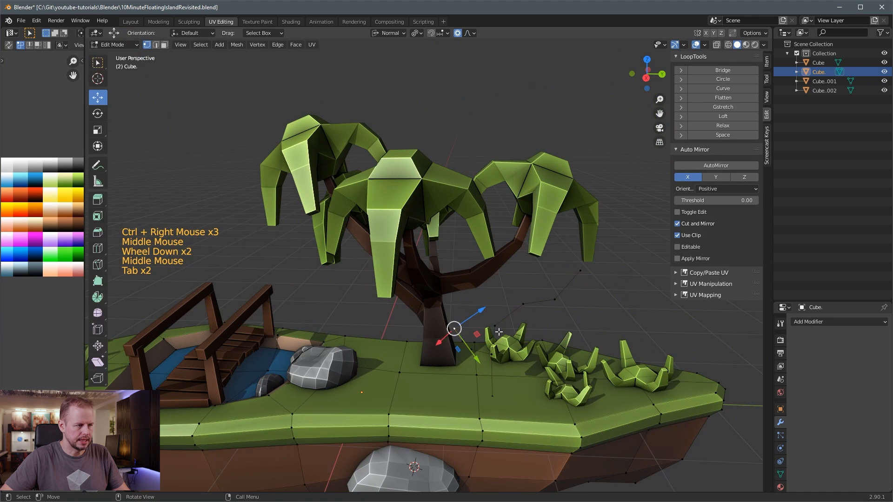
{"action": "key", "text": "Tab"}
{"action": "left_click", "coordinate": [502, 322]}
{"action": "left_click", "coordinate": [509, 314]}
{"action": "key", "text": "Tab"}
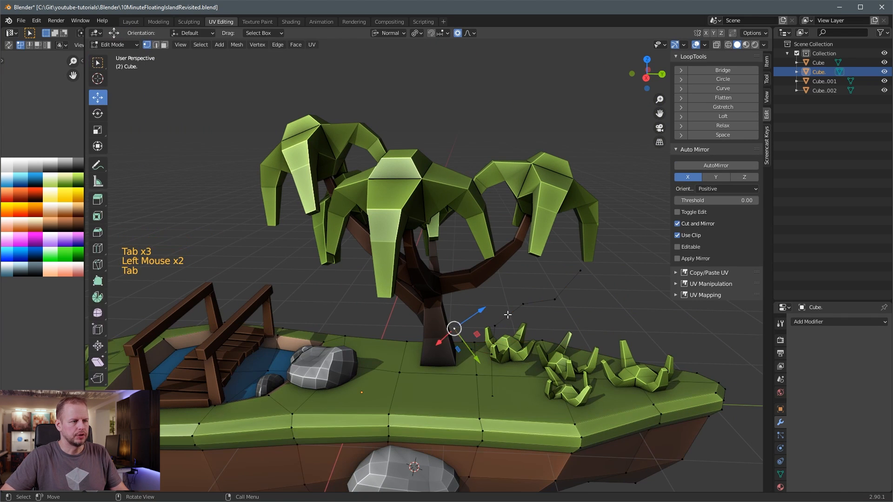
{"action": "left_click", "coordinate": [509, 315]}
{"action": "key", "text": "Tab"}
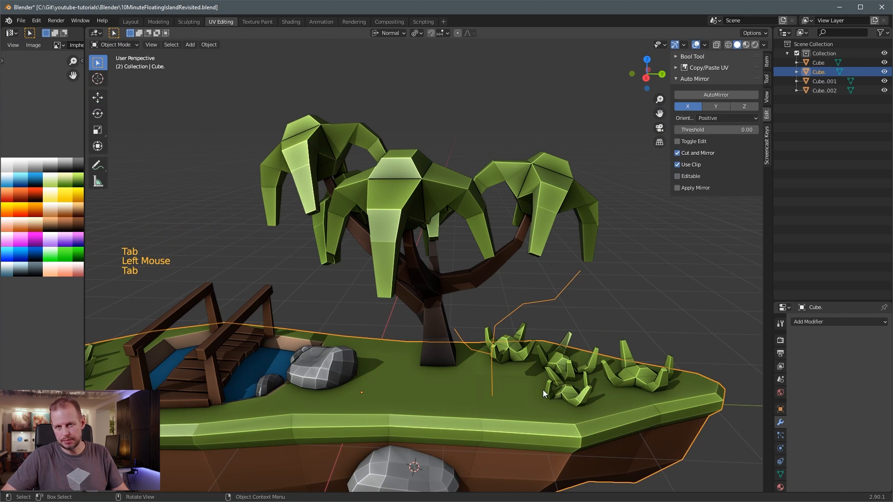
- Return to Edit Mode and select the entire linked edge chain
{"action": "left_click", "coordinate": [508, 315]}
{"action": "key", "text": "Tab"}
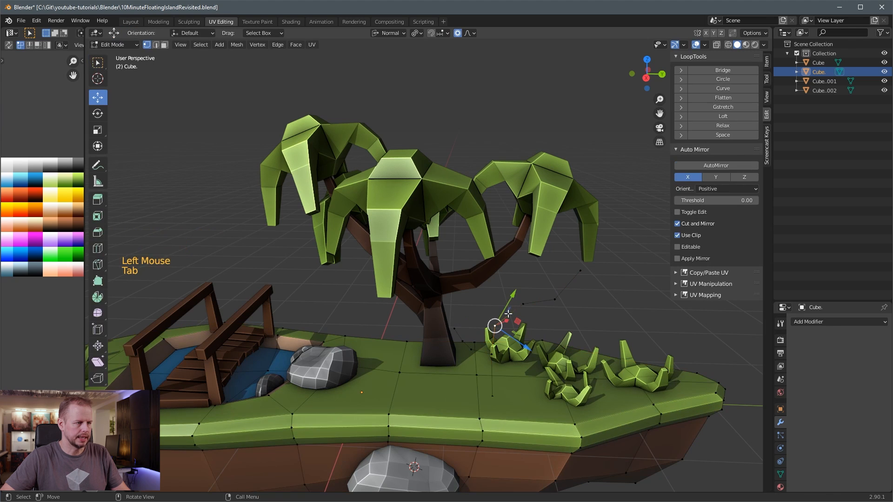
{"action": "left_click", "coordinate": [524, 303]}
{"action": "key", "text": "l"}
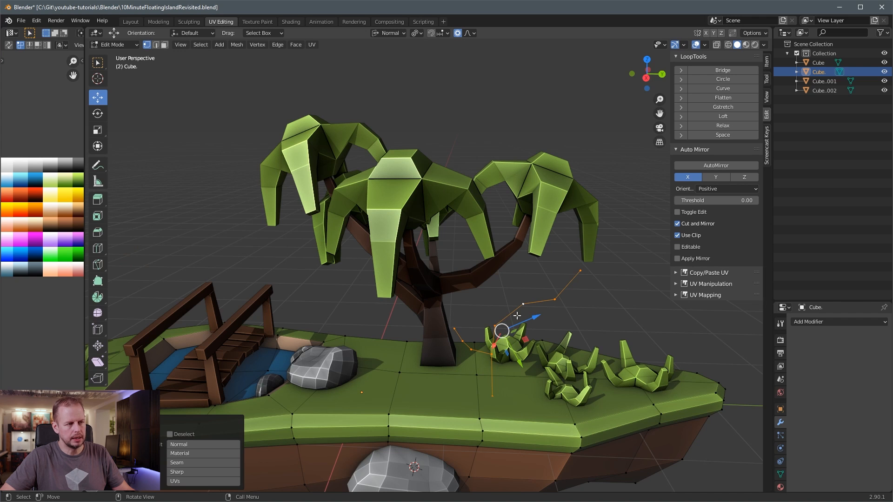
- Try moving the chain's base vertex with proportional editing, then undo the moves
{"action": "left_click", "coordinate": [493, 395]}
{"action": "double_click", "coordinate": [497, 423]}
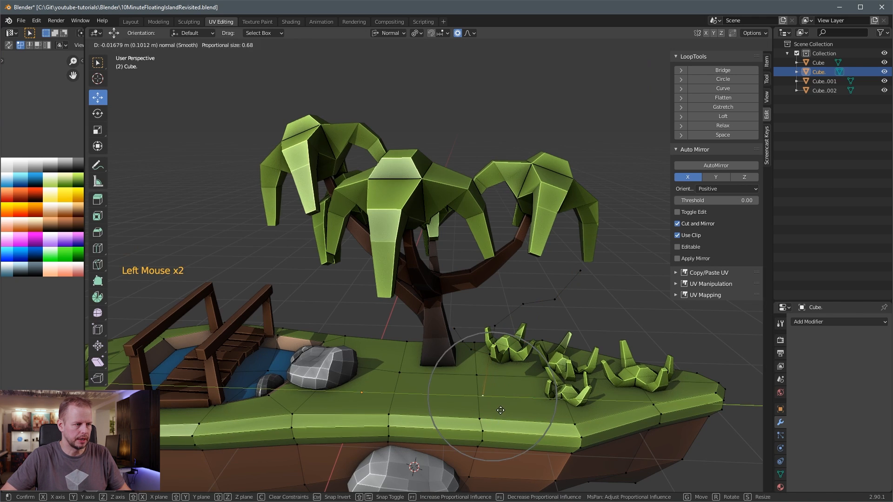
{"action": "key", "text": "ctrl+z"}
{"action": "key", "text": "g"}
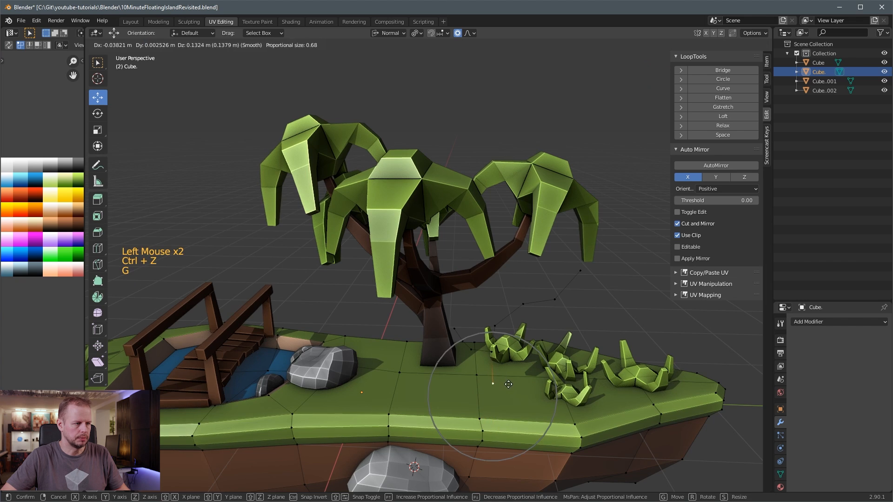
{"action": "middle_click", "coordinate": [522, 351]}
{"action": "key", "text": "ctrl+z"}
{"action": "middle_click_drag", "start_coordinate": [524, 355], "coordinate": [505, 333]}
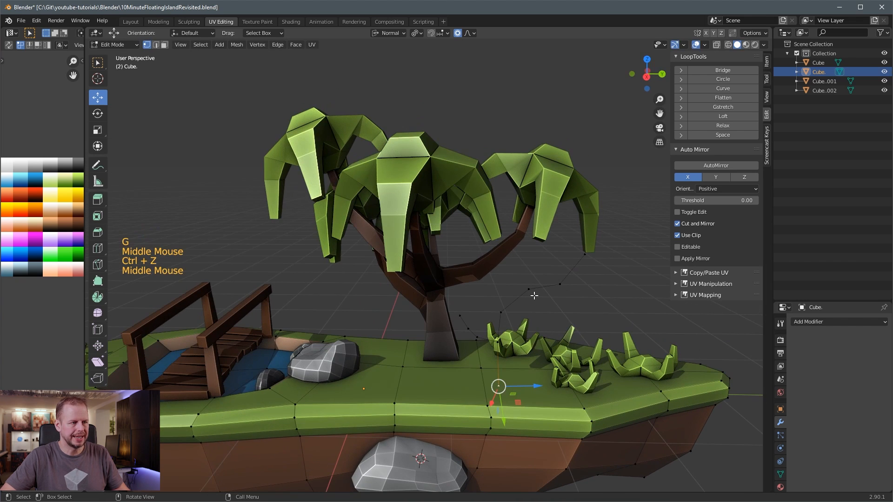
- Separate the linked branch edge chain from the island mesh into its own object and select it in Object Mode
{"action": "key", "text": "l"}
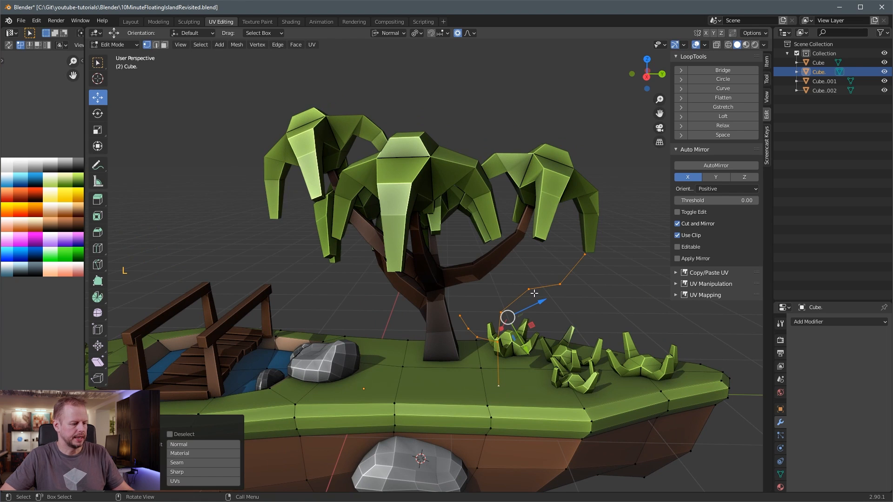
{"action": "key", "text": "p"}
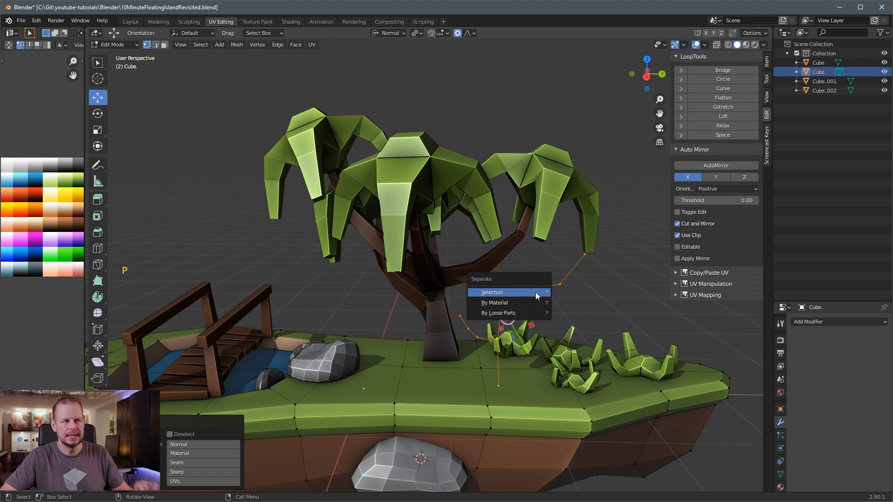
{"action": "left_click", "coordinate": [507, 293]}
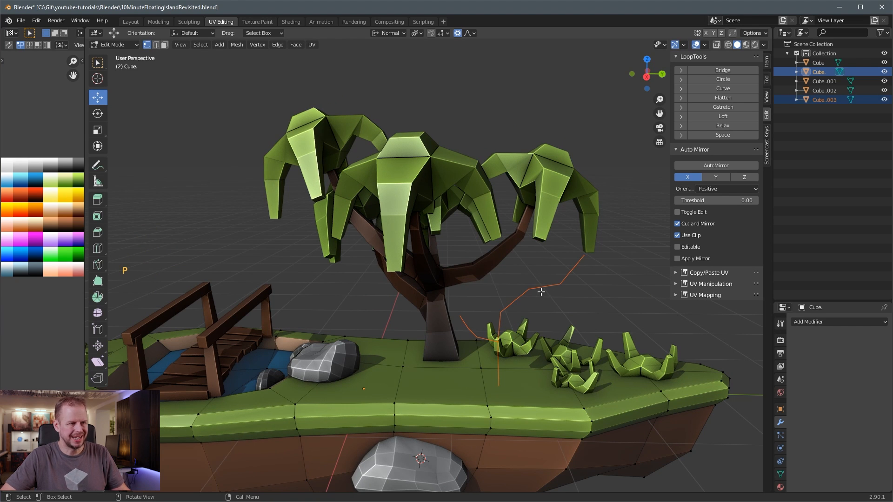
{"action": "key", "text": "Tab"}
{"action": "left_click", "coordinate": [540, 290]}
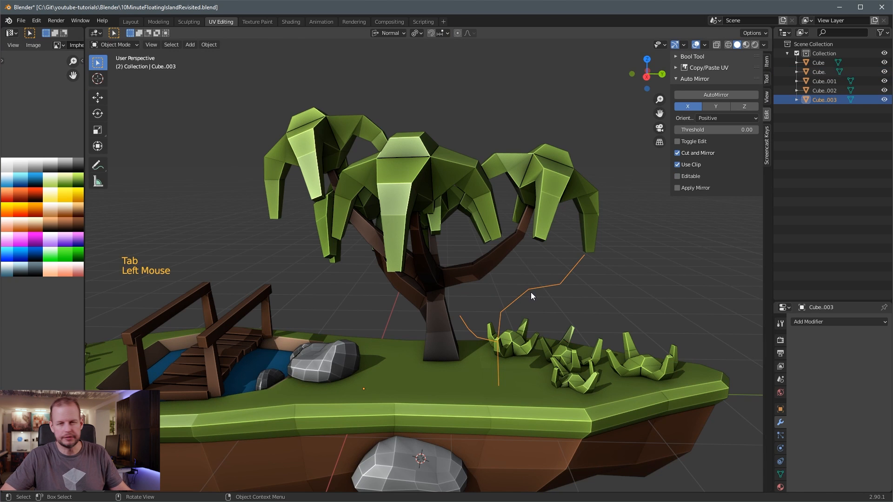
{"action": "left_click", "coordinate": [561, 288]}
{"action": "left_click", "coordinate": [554, 284]}
{"action": "middle_click_drag", "start_coordinate": [555, 284], "coordinate": [567, 295]}
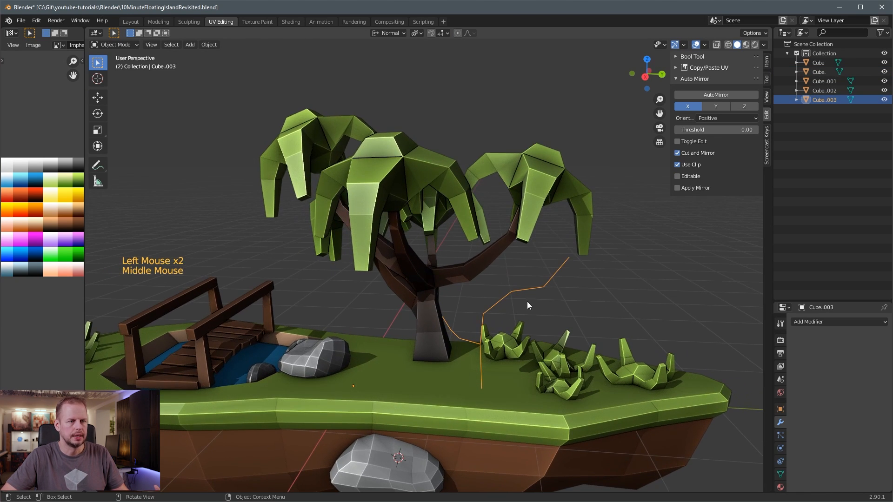
- Add a Skin modifier to the separated edge chain and view the resulting volume from the side
{"action": "left_click", "coordinate": [780, 423]}
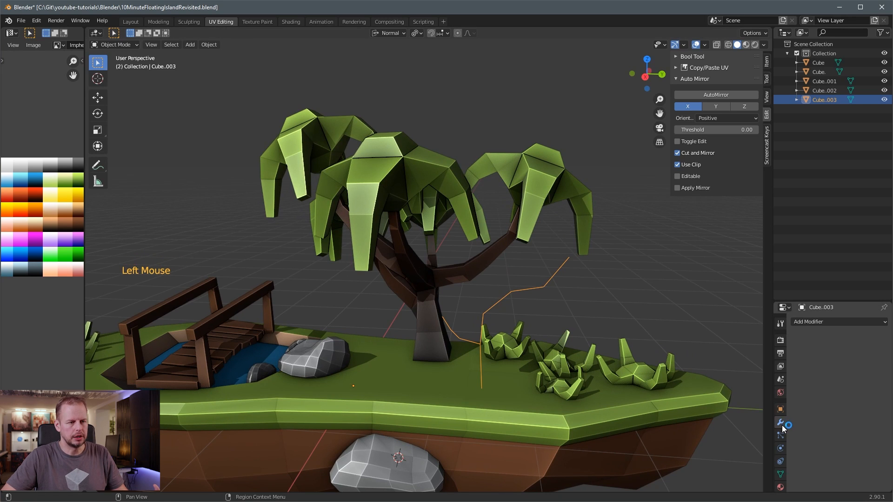
{"action": "left_click", "coordinate": [810, 321]}
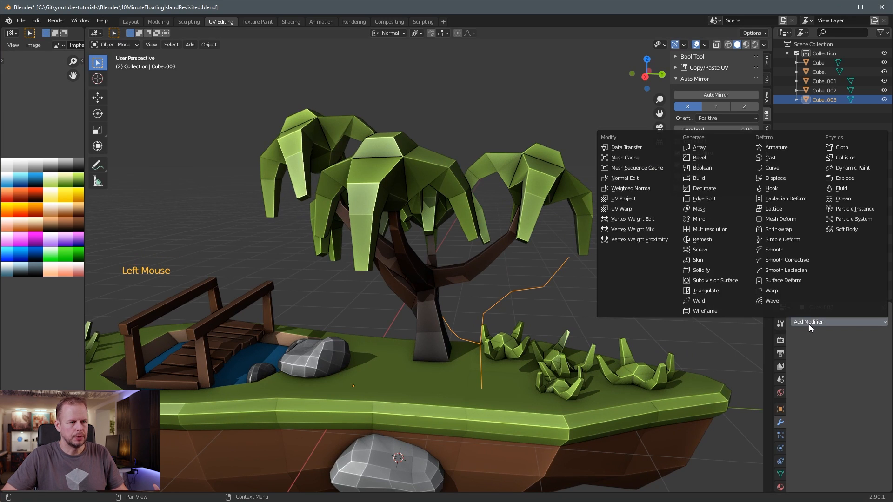
{"action": "left_click", "coordinate": [707, 259]}
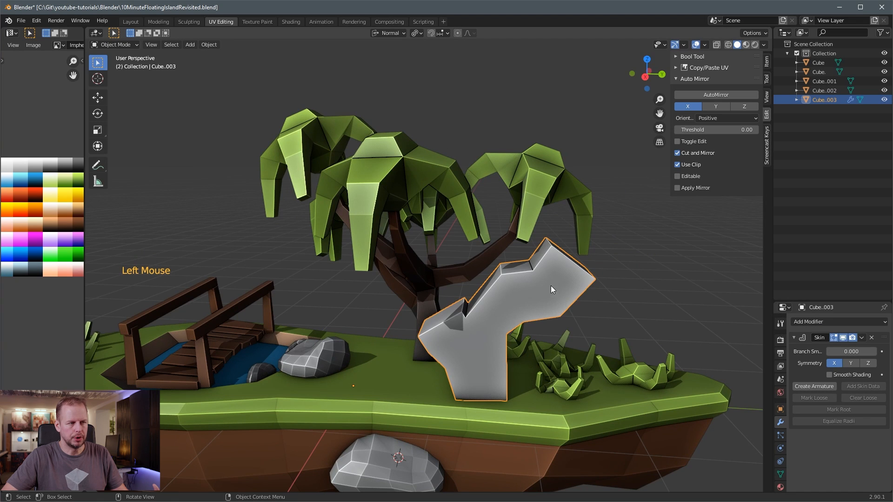
{"action": "middle_click_drag", "start_coordinate": [551, 285], "coordinate": [572, 280]}
{"action": "scroll", "coordinate": [535, 310], "scroll_direction": "up", "scroll_amount": 1}
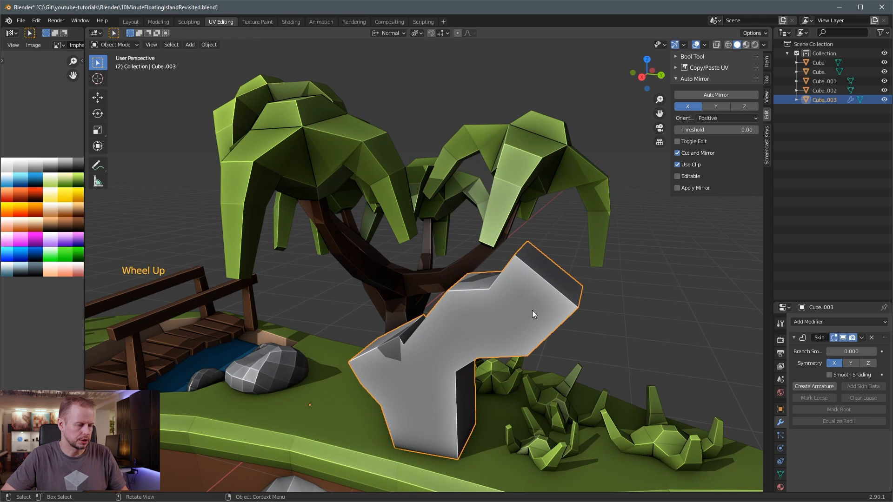
{"action": "mouse_move", "coordinate": [534, 326]}
{"action": "middle_mouse_down"}
{"action": "mouse_move", "coordinate": [493, 330]}
{"action": "mouse_move", "coordinate": [537, 323]}
{"action": "middle_mouse_up"}
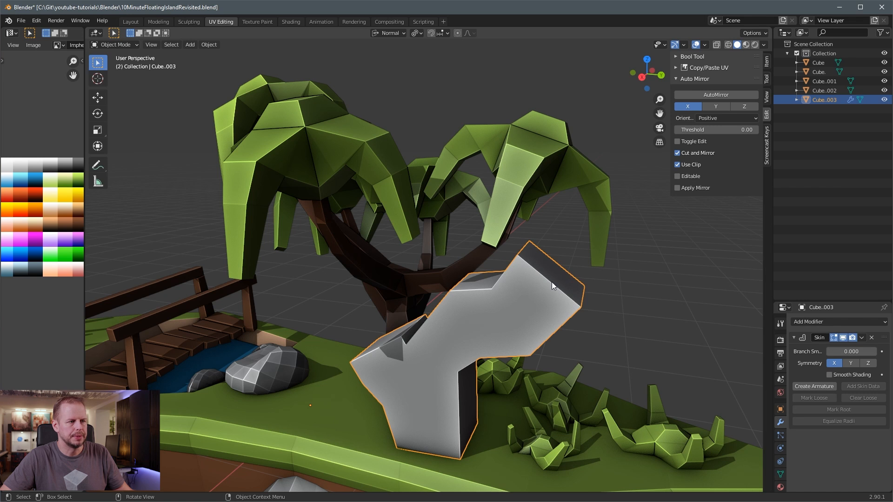
- In Edit Mode with X-ray on, select the whole chain and scale its skin radius by 0.423
{"action": "key", "text": "Tab"}
{"action": "key", "text": "alt+z"}
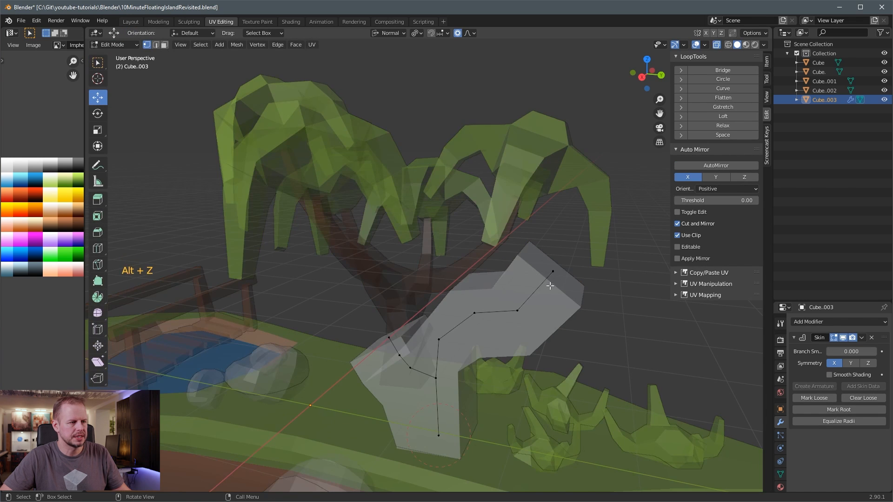
{"action": "middle_click_drag", "start_coordinate": [563, 278], "coordinate": [597, 283]}
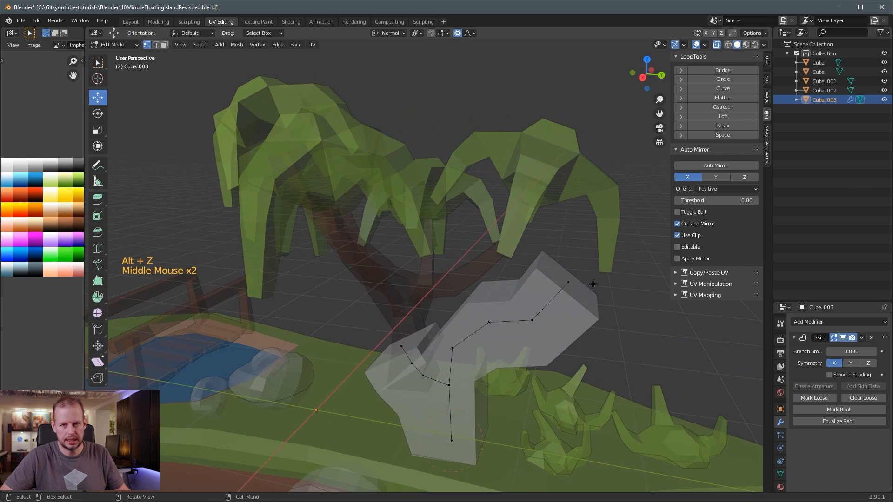
{"action": "scroll", "coordinate": [592, 281], "scroll_direction": "down", "scroll_amount": 2}
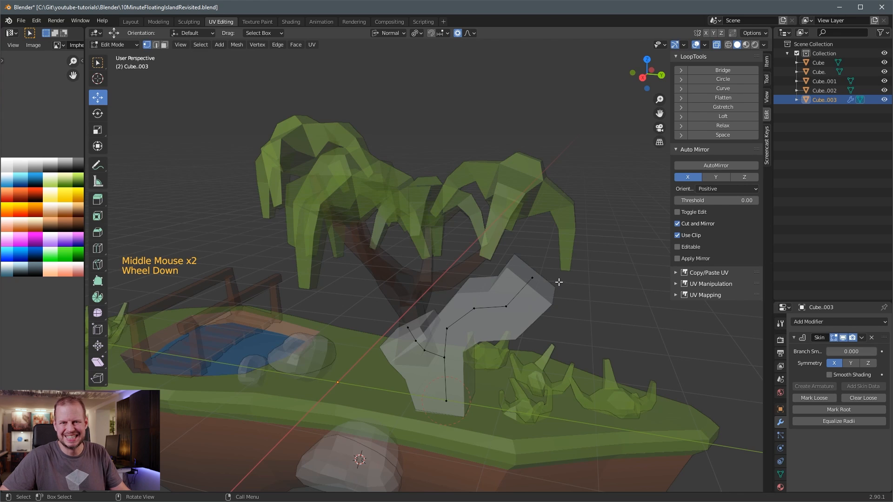
{"action": "key", "text": "l"}
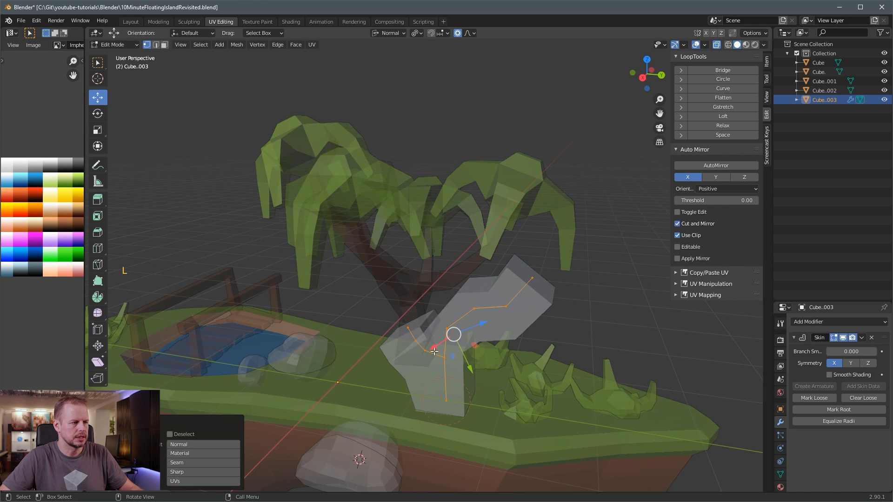
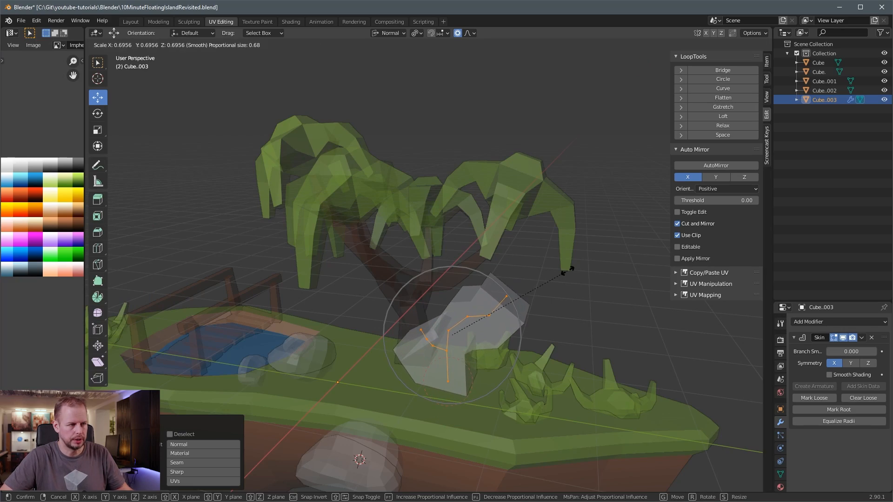
{"action": "right_click", "coordinate": [568, 281]}
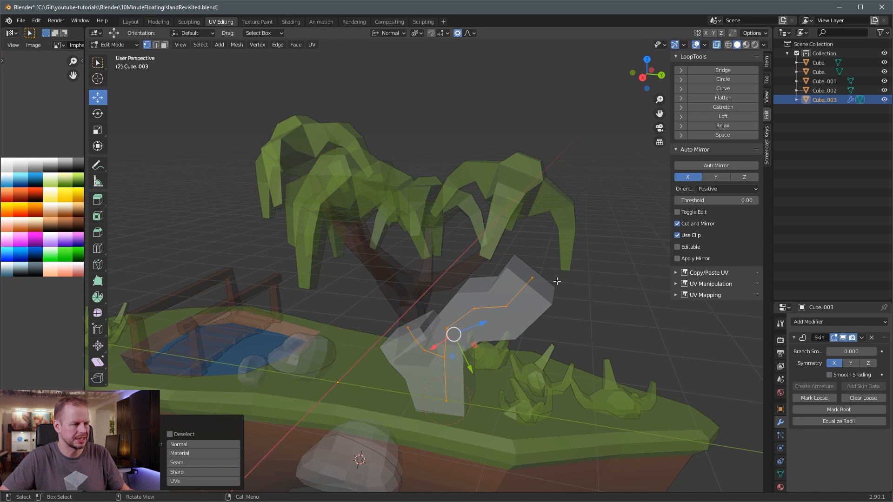
{"action": "key", "text": "ctrl+a"}
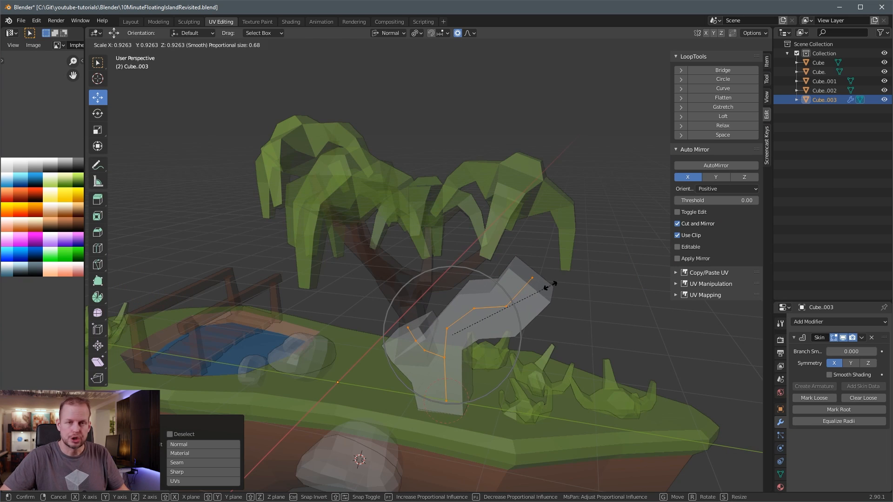
{"action": "left_click", "coordinate": [501, 321]}
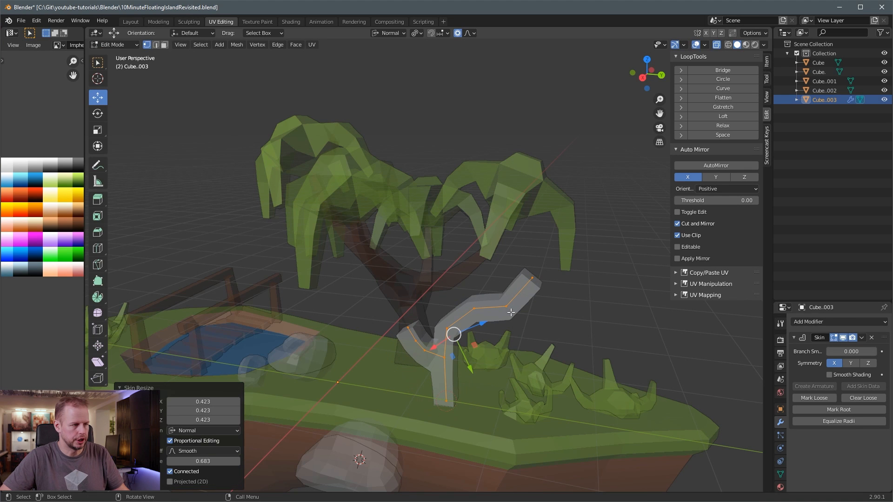
- Select all chain end vertices by their amount of connecting edges and shrink their skin radius with proportional editing
{"action": "left_click", "coordinate": [532, 278]}
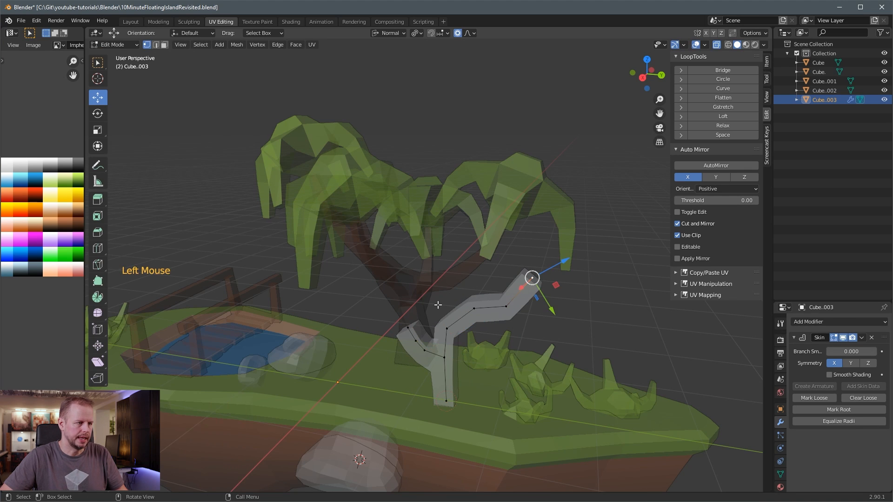
{"action": "left_click", "coordinate": [408, 327], "text": "shift"}
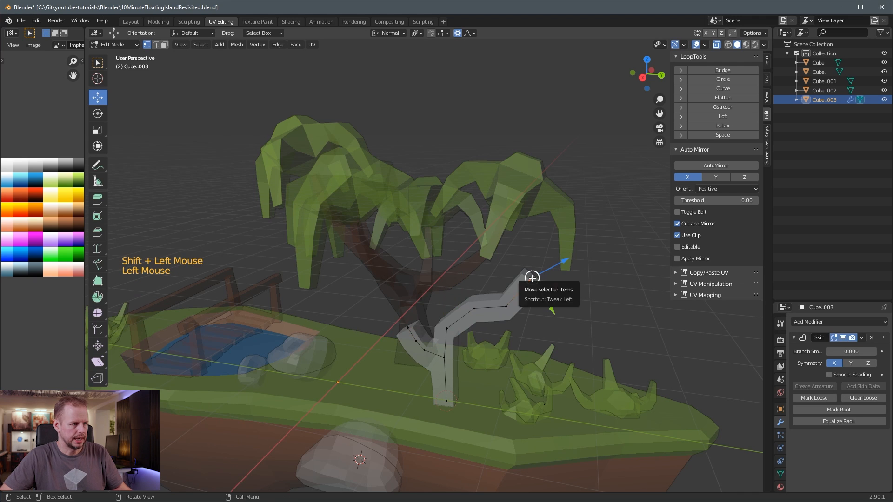
{"action": "key", "text": "shift+g"}
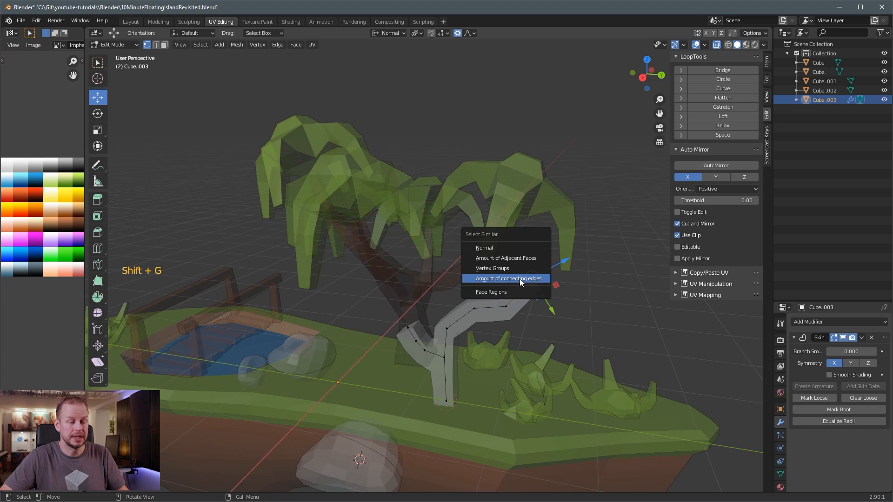
{"action": "left_click", "coordinate": [520, 278]}
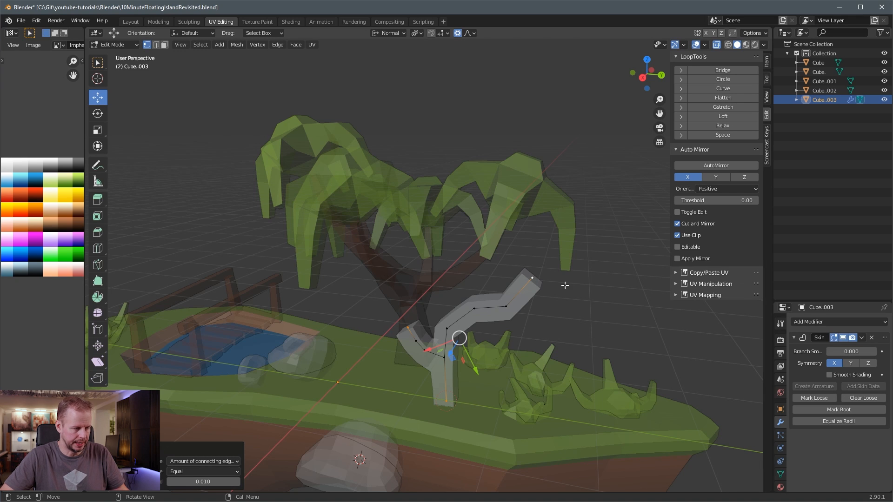
{"action": "key", "text": "ctrl+a"}
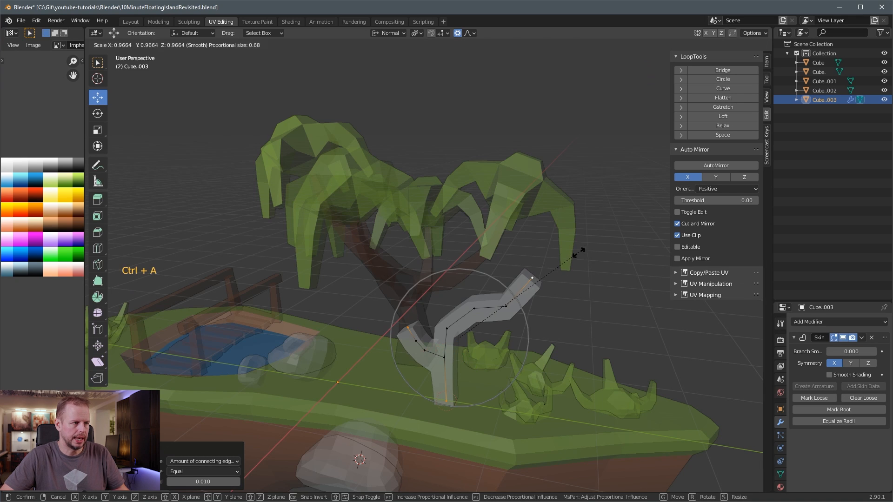
{"action": "scroll", "coordinate": [558, 270], "scroll_direction": "down", "scroll_amount": 2}
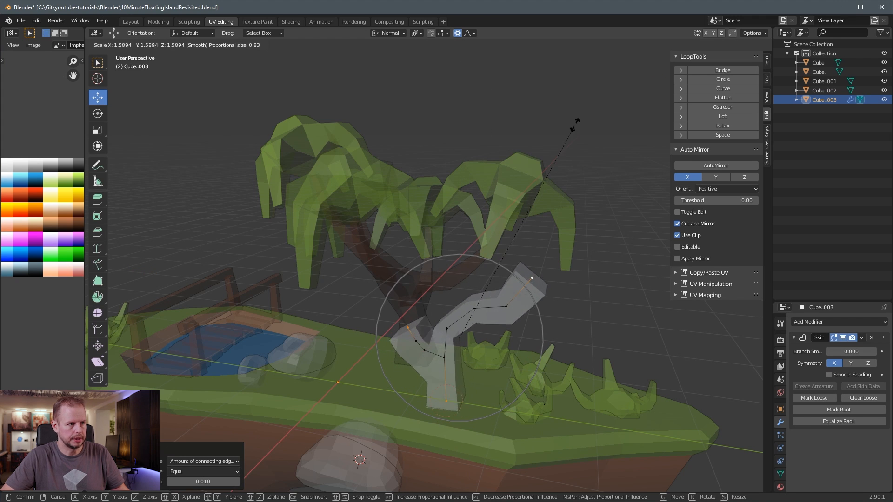
{"action": "scroll", "coordinate": [550, 250], "scroll_direction": "down", "scroll_amount": 1}
{"action": "scroll", "coordinate": [548, 249], "scroll_direction": "up", "scroll_amount": 9}
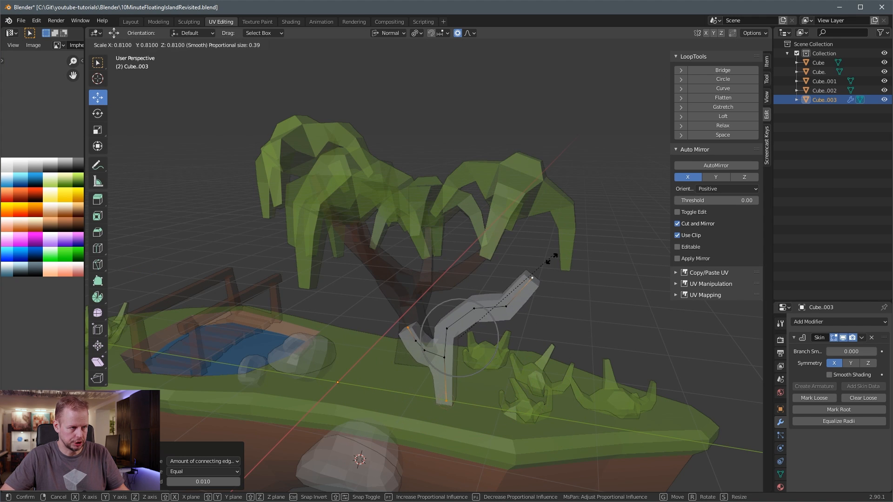
{"action": "left_click", "coordinate": [523, 307]}
- Thicken the branch's base by scaling the bottom vertex's skin radius by 3.147 with proportional editing
{"action": "left_click", "coordinate": [445, 402]}
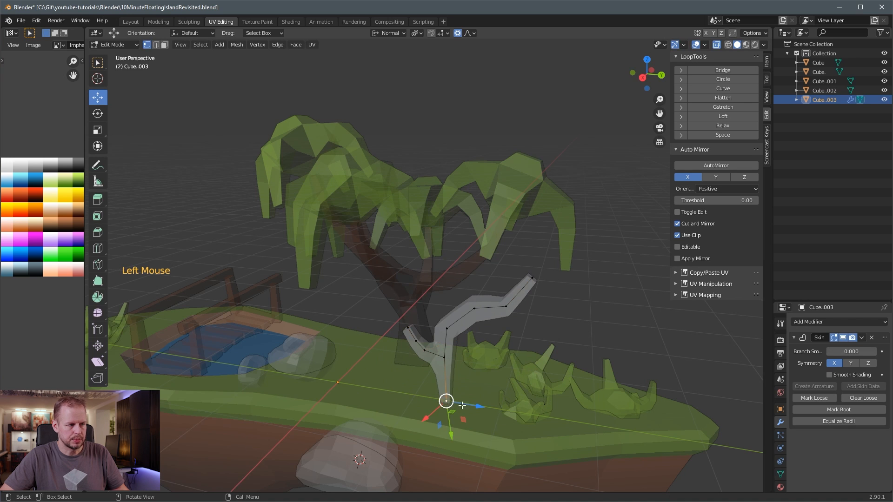
{"action": "key", "text": "ctrl+a"}
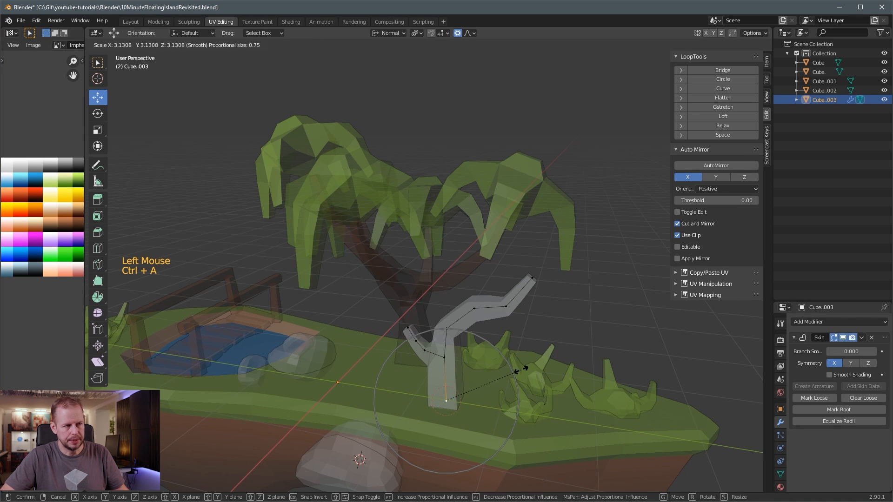
{"action": "left_click", "coordinate": [522, 369]}
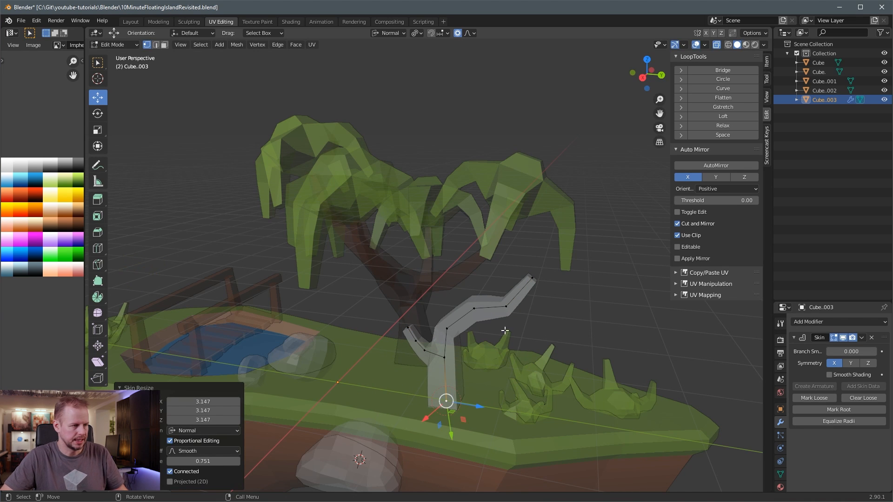
- Turn off X-ray and check the tapered branch up close from an angled view
{"action": "key", "text": "Tab"}
{"action": "key", "text": "Tab"}
{"action": "key", "text": "alt+z"}
{"action": "mouse_move", "coordinate": [505, 331]}
{"action": "middle_mouse_down"}
{"action": "mouse_move", "coordinate": [442, 316]}
{"action": "mouse_move", "coordinate": [422, 302]}
{"action": "mouse_move", "coordinate": [447, 311]}
{"action": "middle_mouse_up"}
{"action": "scroll", "coordinate": [442, 317], "scroll_direction": "up", "scroll_amount": 2}
- Apply the Skin modifier to the branch object in Object Mode
{"action": "key", "text": "ctrl+a"}
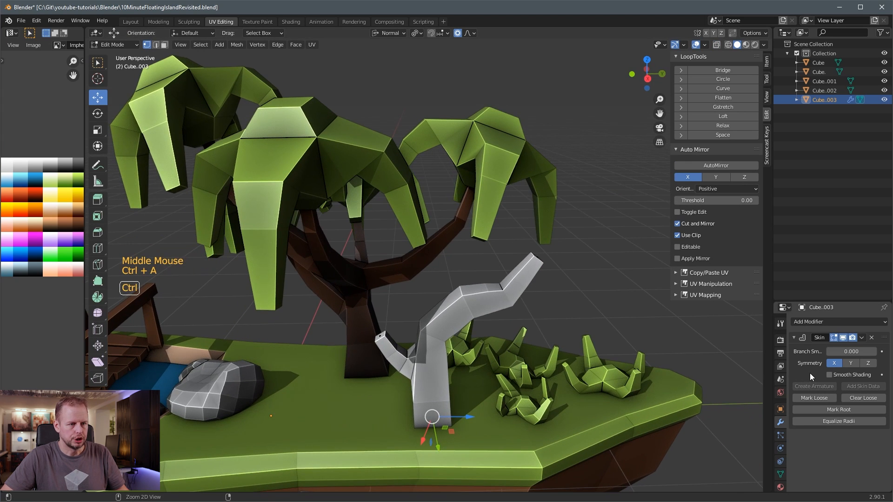
{"action": "left_click", "coordinate": [801, 373]}
{"action": "left_click", "coordinate": [484, 311]}
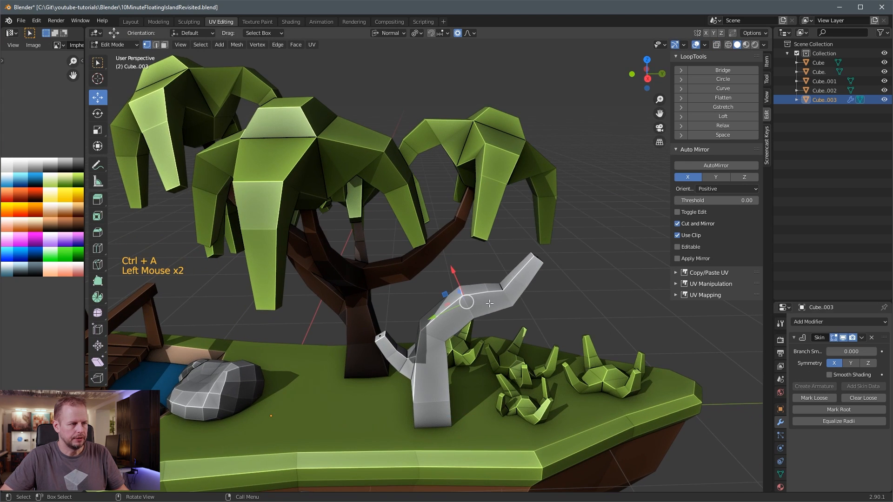
{"action": "key", "text": "Tab"}
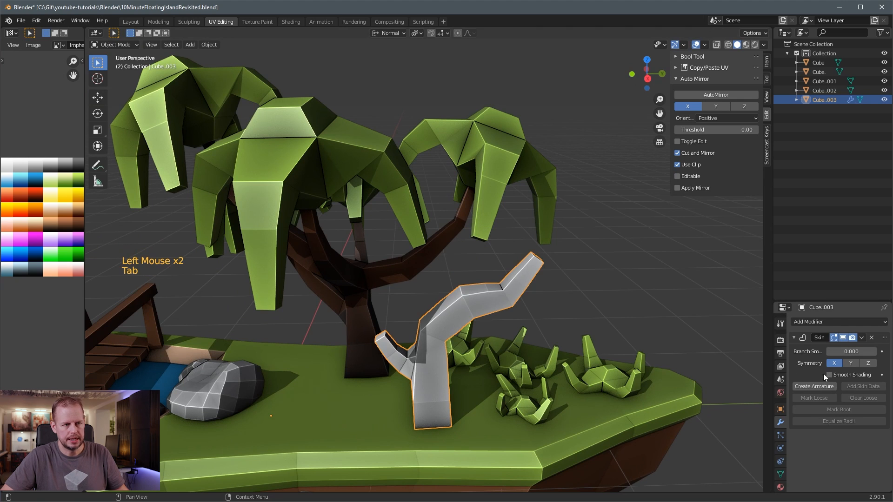
{"action": "left_click", "coordinate": [861, 338]}
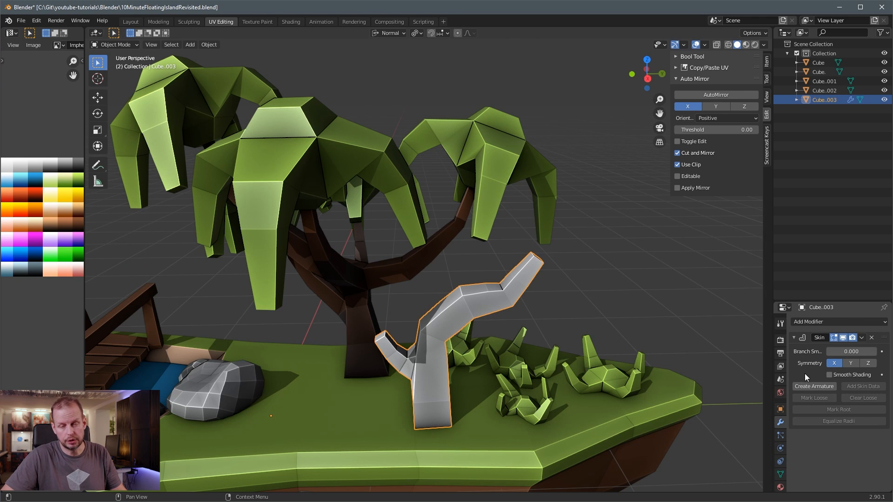
{"action": "left_click", "coordinate": [861, 338]}
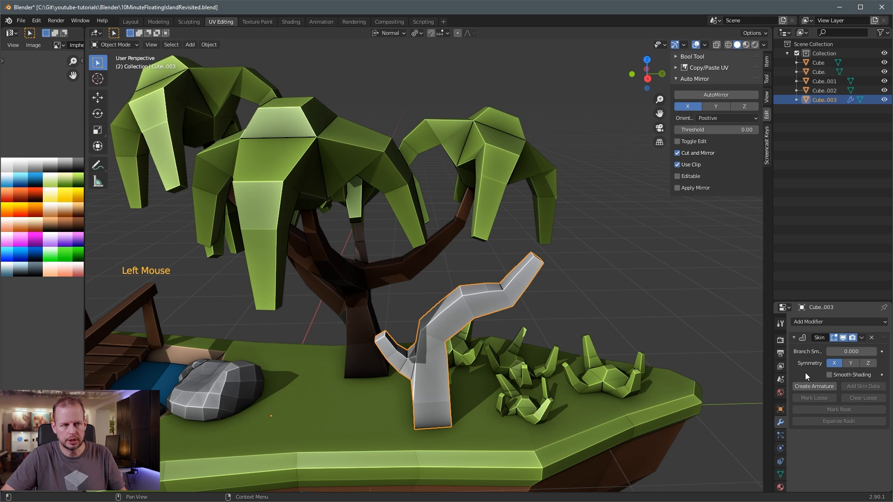
{"action": "key", "text": "ctrl+a"}
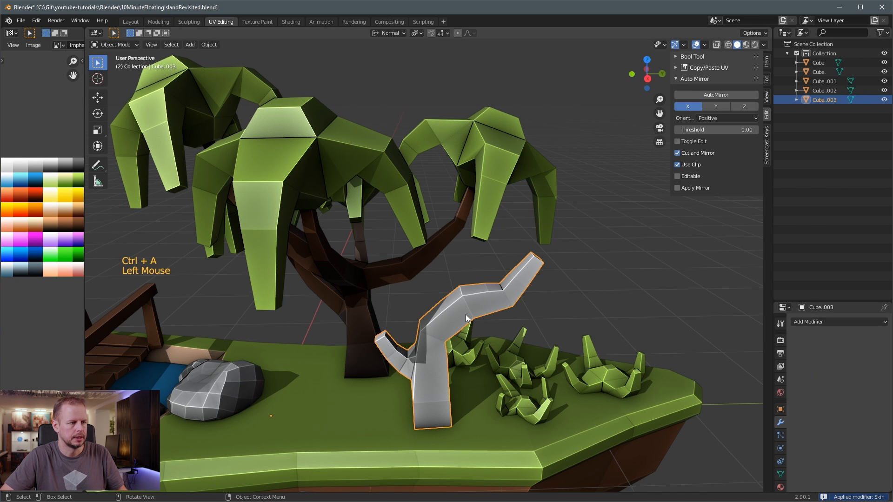
- Enter Edit Mode on the branch and examine its applied mesh topology up close
{"action": "key", "text": "Tab"}
{"action": "middle_click_drag", "start_coordinate": [467, 318], "coordinate": [560, 304]}
{"action": "scroll", "coordinate": [549, 311], "scroll_direction": "up", "scroll_amount": 2}
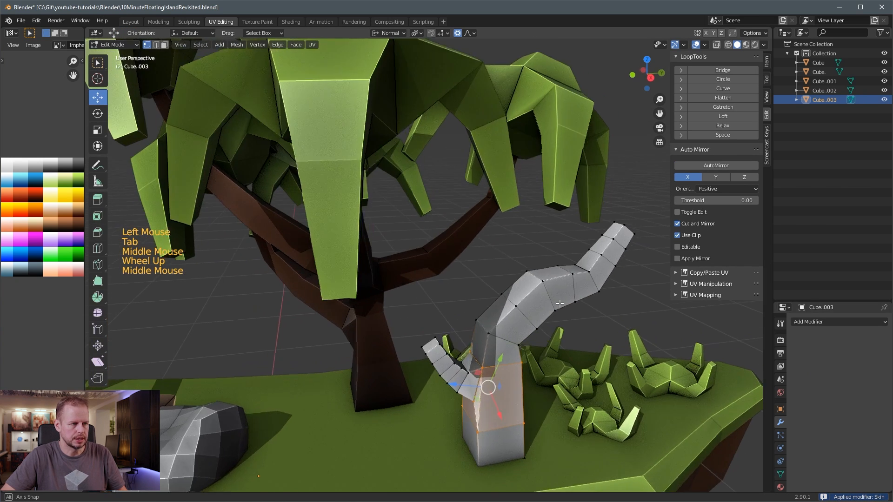
- Return the branch to Object Mode and add a Decimate modifier in Collapse mode with a ratio of 0.3636
{"action": "left_click", "coordinate": [560, 303]}
{"action": "key", "text": "Tab"}
{"action": "left_click", "coordinate": [548, 303]}
{"action": "left_click", "coordinate": [834, 320]}
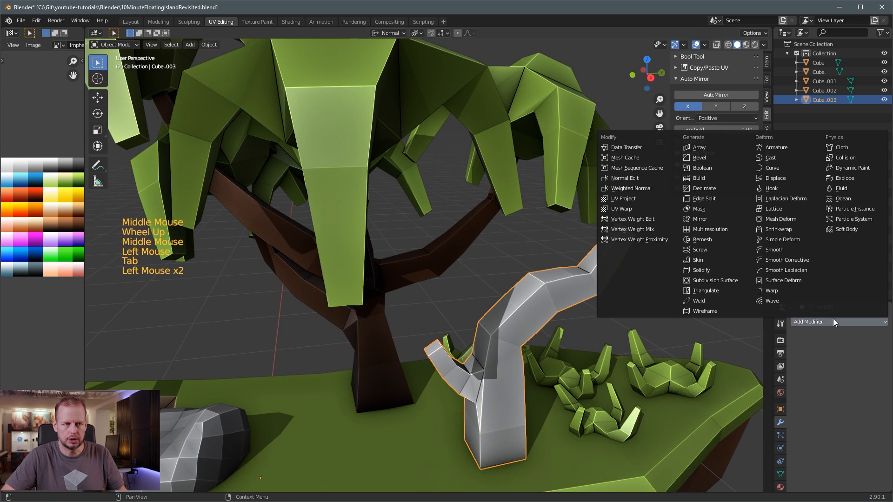
{"action": "left_click", "coordinate": [707, 188]}
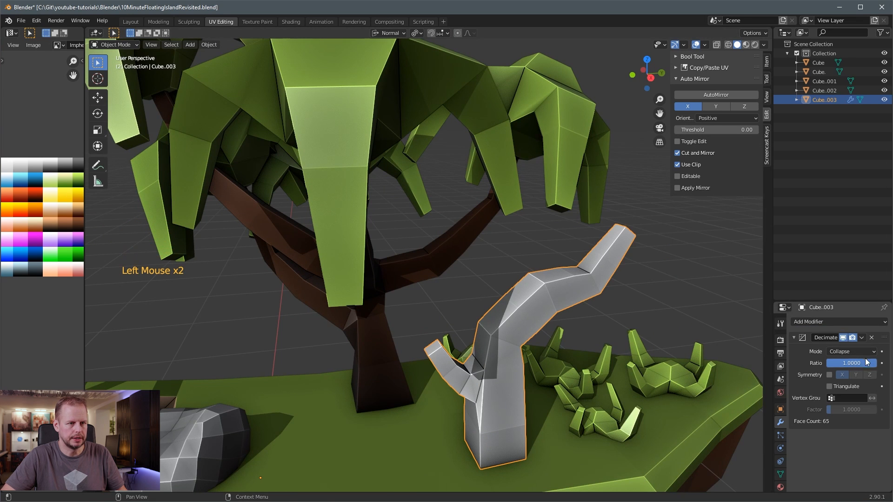
{"action": "left_click_drag", "start_coordinate": [862, 363], "coordinate": [845, 363]}
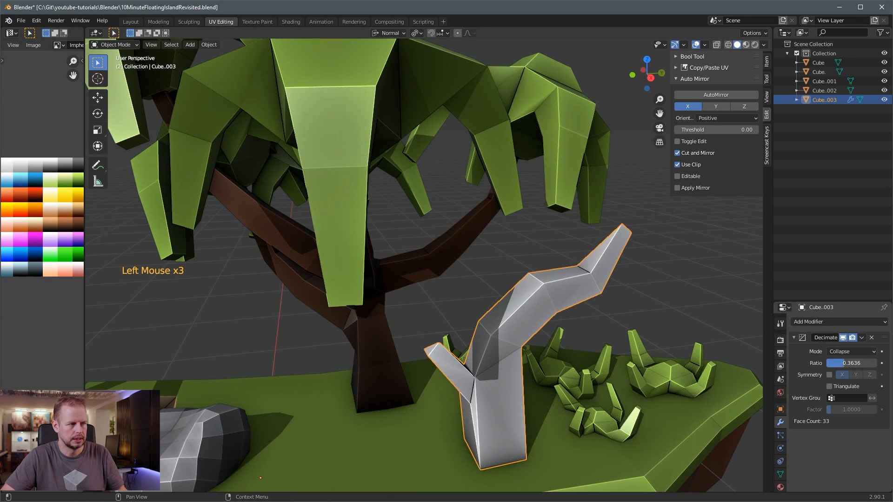
- Apply the Decimate modifier and check the simplified branch beside the tree
{"action": "key", "text": "Tab"}
{"action": "key", "text": "Tab"}
{"action": "key", "text": "ctrl+a"}
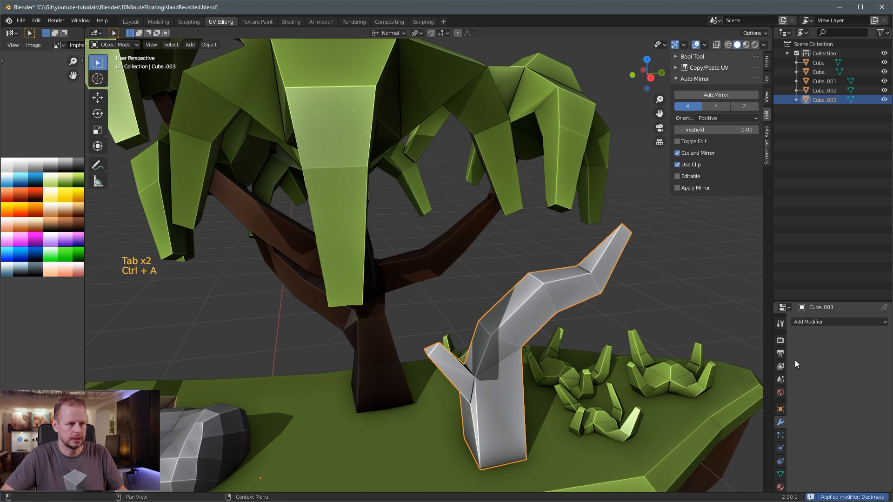
{"action": "left_click", "coordinate": [535, 306]}
{"action": "key", "text": "Tab"}
{"action": "scroll", "coordinate": [502, 319], "scroll_direction": "down", "scroll_amount": 2}
{"action": "key", "text": "Tab"}
{"action": "left_click", "coordinate": [506, 293]}
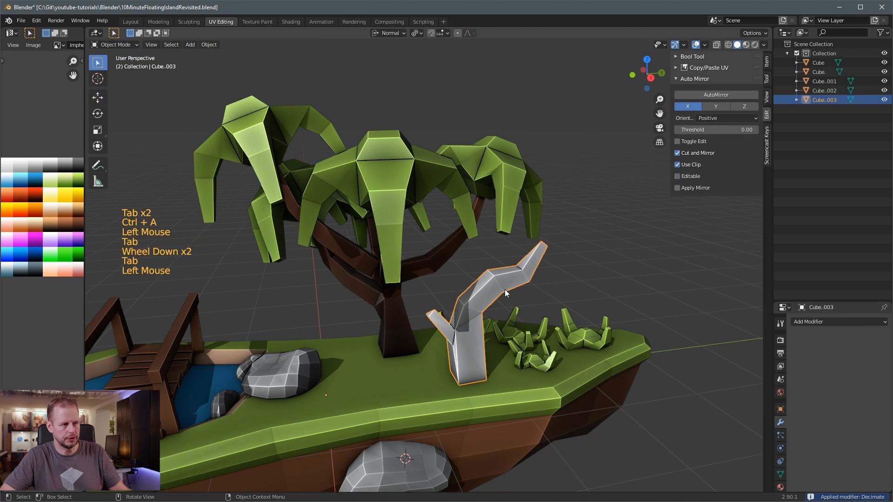
- Delete the grey demonstration branch object in Object Mode
{"action": "left_click", "coordinate": [399, 325]}
{"action": "key", "text": "Tab"}
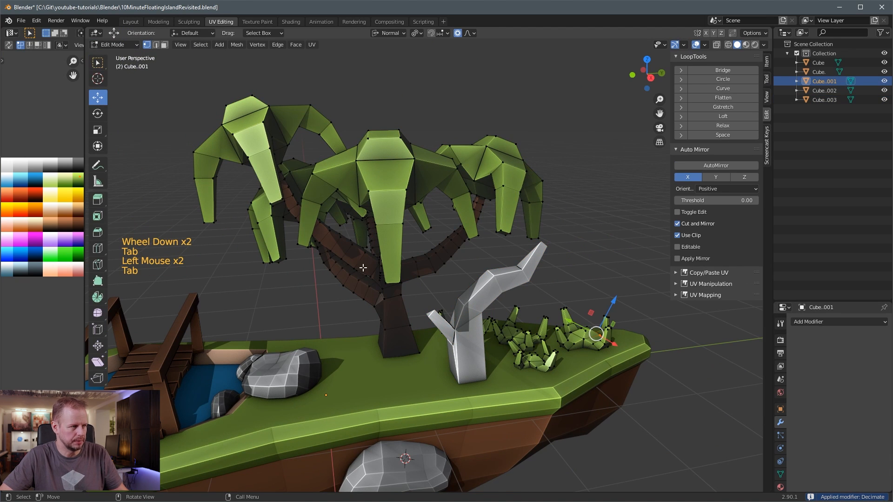
{"action": "key", "text": "Tab"}
{"action": "left_click", "coordinate": [481, 281]}
{"action": "scroll", "coordinate": [483, 283], "scroll_direction": "down", "scroll_amount": 2}
{"action": "key", "text": "Delete"}
- Enter Edit Mode with face selection on the mesh object containing the tree and the small green plants
{"action": "middle_click_drag", "start_coordinate": [587, 322], "coordinate": [587, 400]}
{"action": "scroll", "coordinate": [490, 289], "scroll_direction": "up", "scroll_amount": 2}
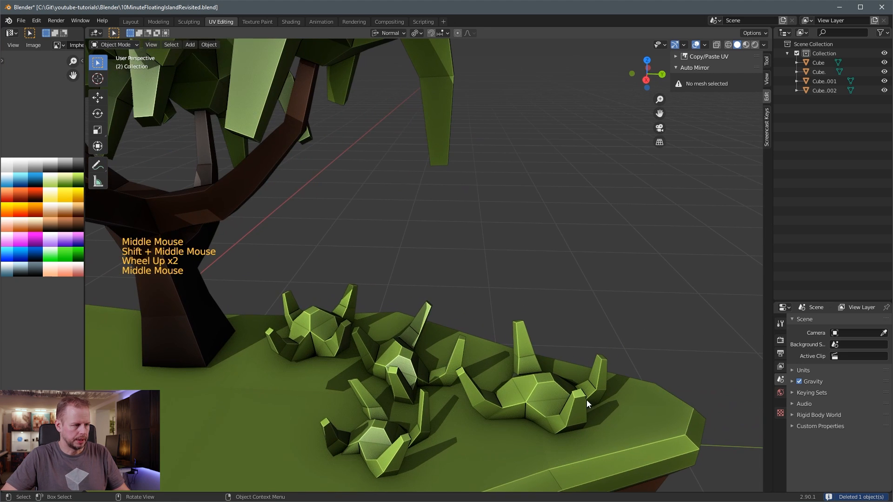
{"action": "key", "text": "Tab"}
{"action": "left_click", "coordinate": [580, 395]}
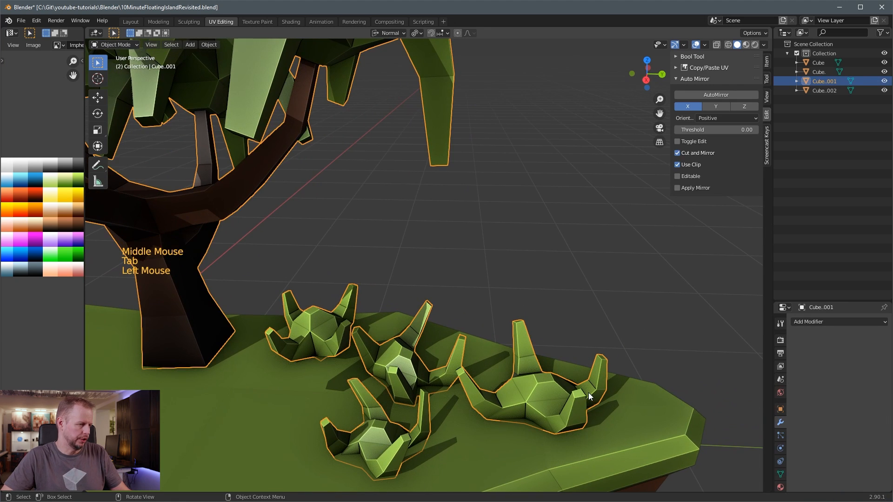
{"action": "key", "text": "Tab"}
{"action": "key", "text": "Tab"}
{"action": "key", "text": "Tab"}
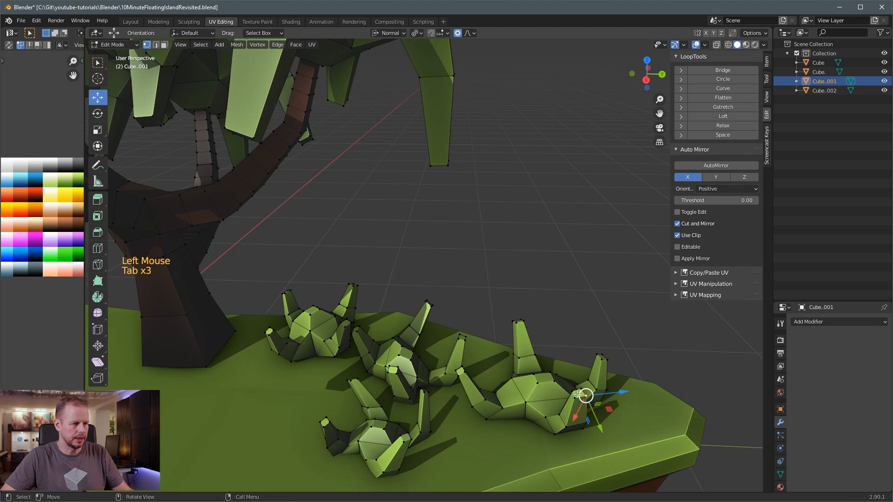
{"action": "key", "text": "3"}
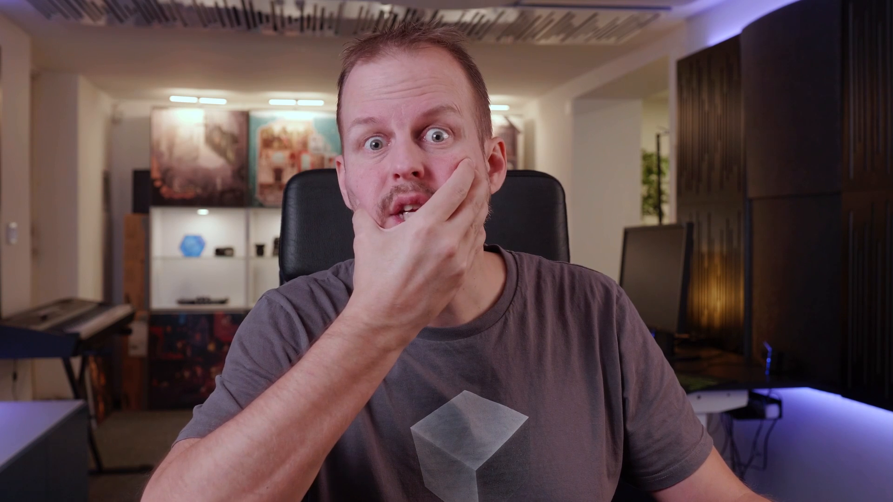
- Select the four tip faces on the arms of the green plant nearest the island's edge
{"action": "left_click", "coordinate": [460, 371]}
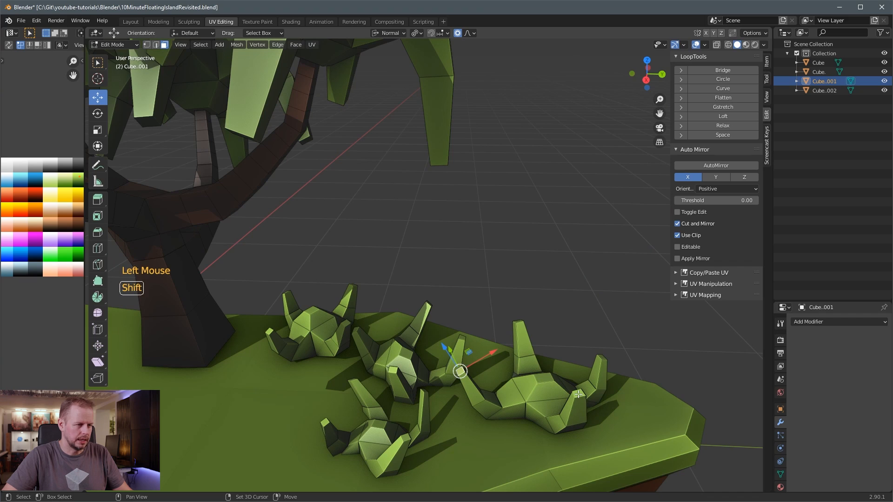
{"action": "left_click", "coordinate": [578, 394], "text": "shift"}
{"action": "left_click", "coordinate": [601, 358], "text": "shift"}
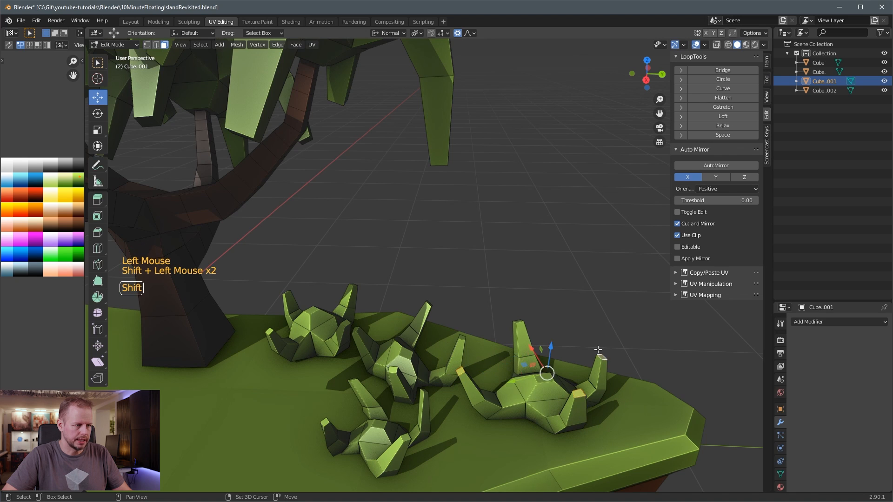
{"action": "left_click", "coordinate": [519, 321], "text": "shift"}
{"action": "mouse_move", "coordinate": [587, 340]}
{"action": "middle_mouse_down"}
{"action": "mouse_move", "coordinate": [594, 355]}
{"action": "mouse_move", "coordinate": [598, 326]}
{"action": "mouse_move", "coordinate": [594, 338]}
{"action": "middle_mouse_up"}
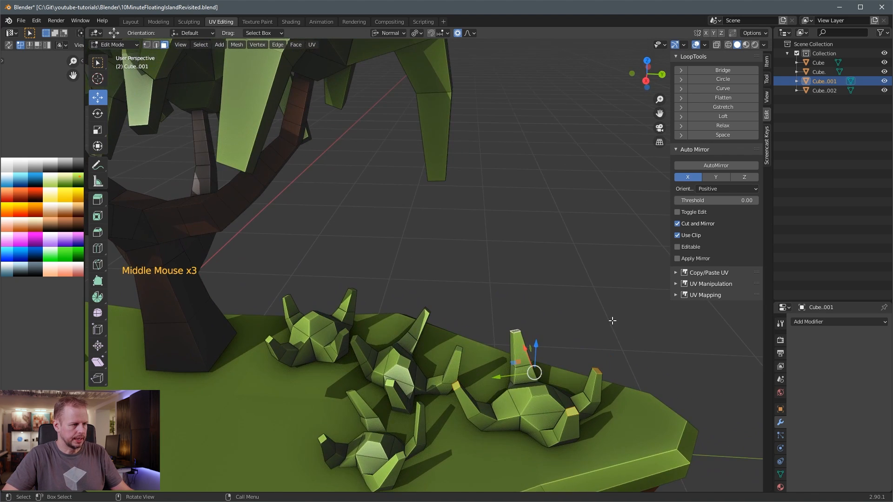
- Try rotating the selected tip faces, with the transform orientation switched to Global for comparison
{"action": "key", "text": "r"}
{"action": "left_click", "coordinate": [619, 319]}
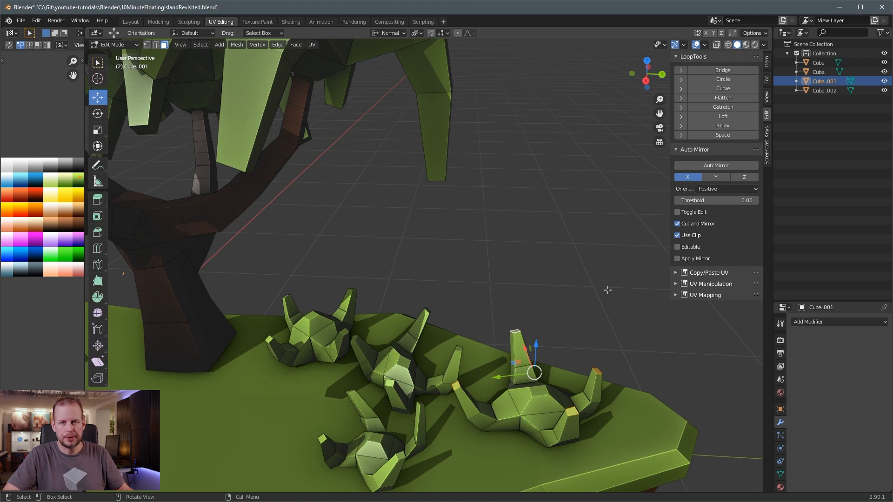
{"action": "key", "text": "comma"}
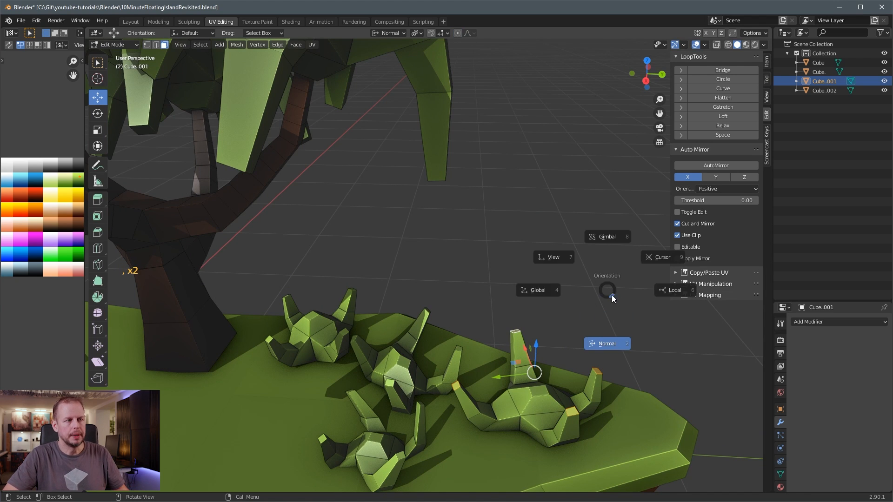
{"action": "left_click", "coordinate": [542, 291]}
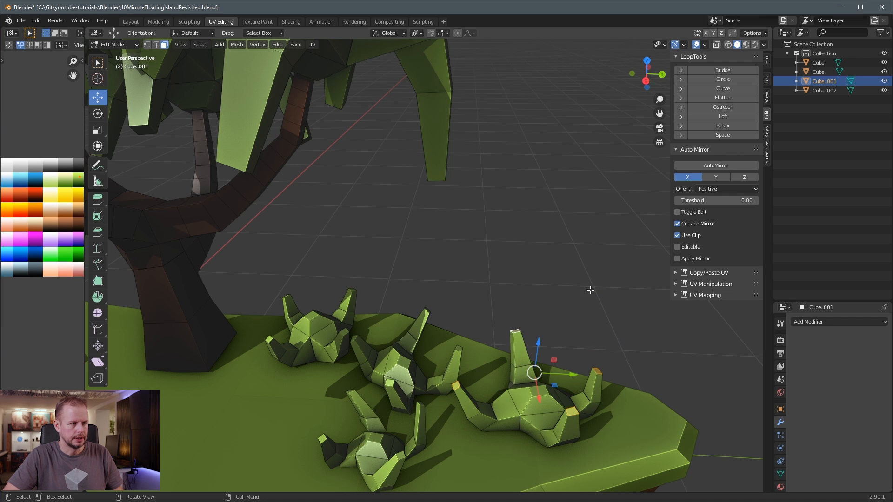
{"action": "middle_click_drag", "start_coordinate": [595, 312], "coordinate": [601, 321]}
{"action": "key", "text": "r"}
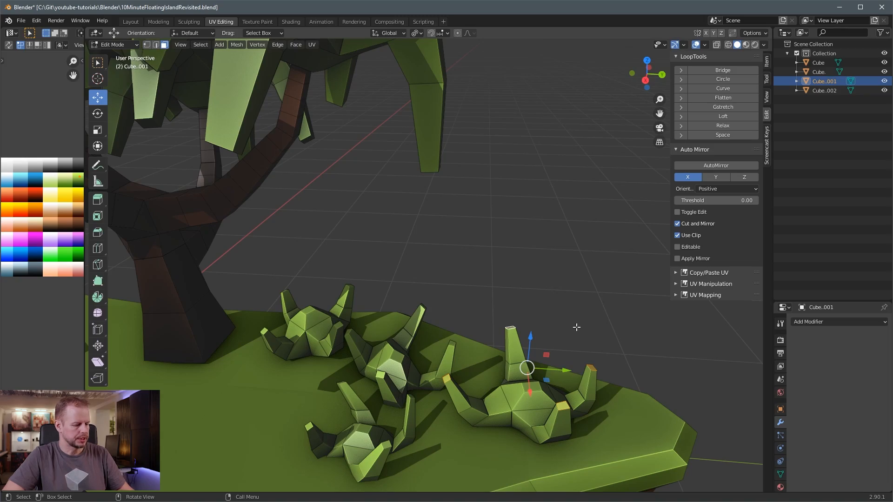
- Set the transform orientation back to Normal
{"action": "key", "text": "comma"}
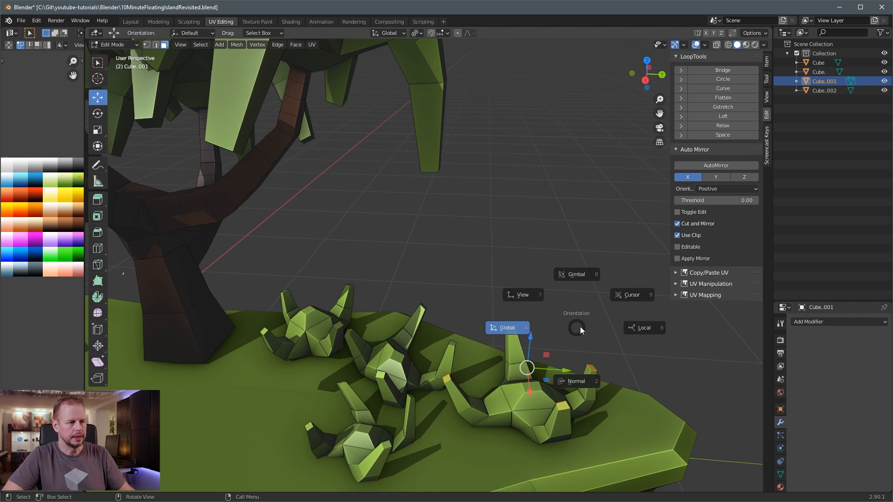
{"action": "left_click", "coordinate": [582, 382]}
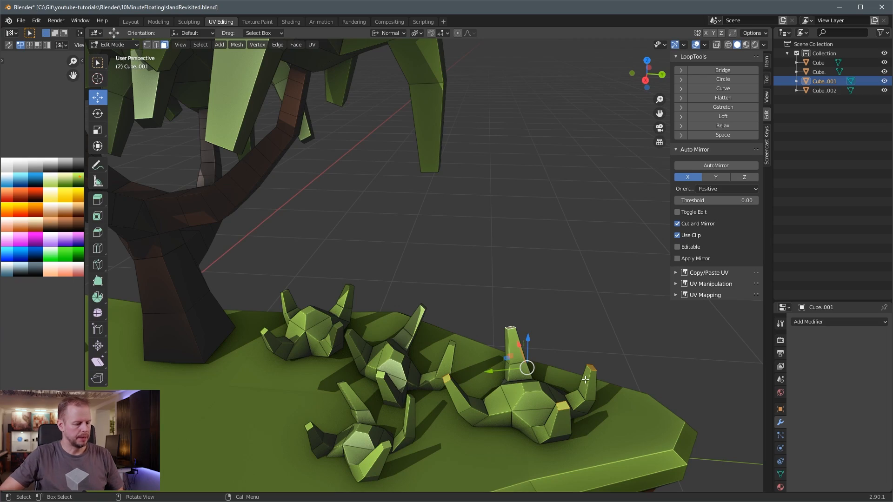
{"action": "key", "text": "comma"}
{"action": "left_click", "coordinate": [629, 409]}
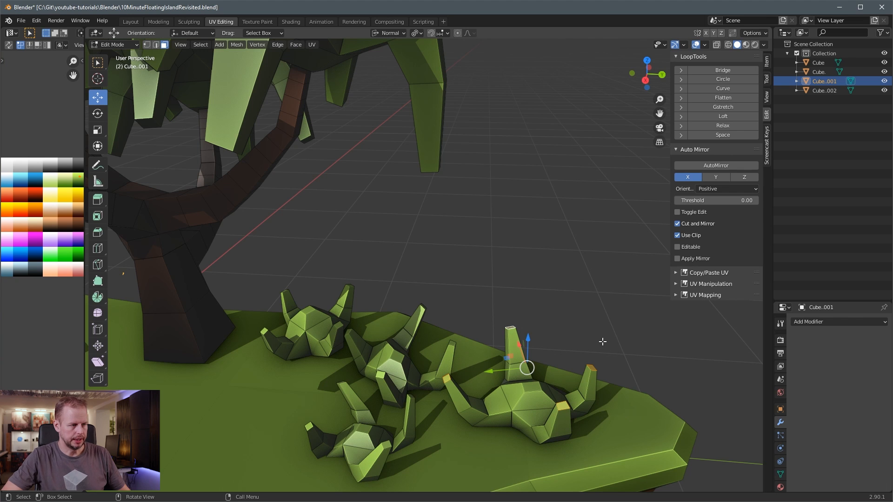
- Rotate the four tip faces 32.6° around their normal Y axis and extrude them about 0.22 m
{"action": "key", "text": "r"}
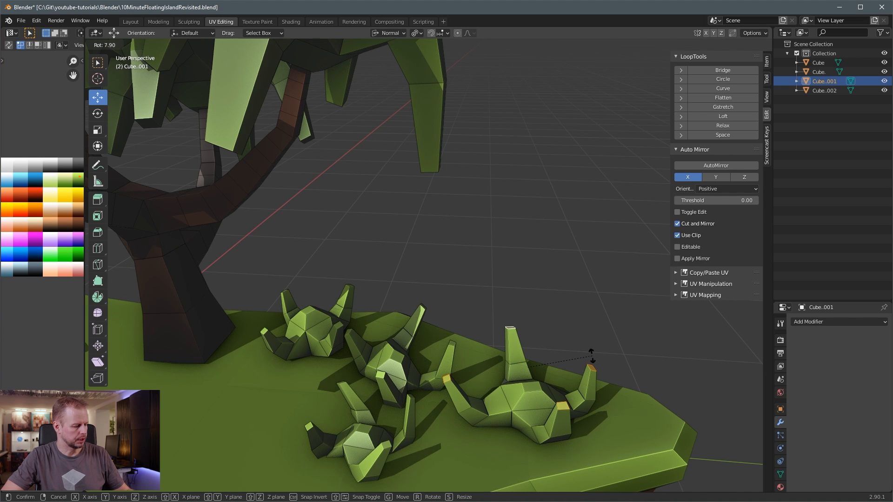
{"action": "key", "text": "y"}
{"action": "key", "text": "y"}
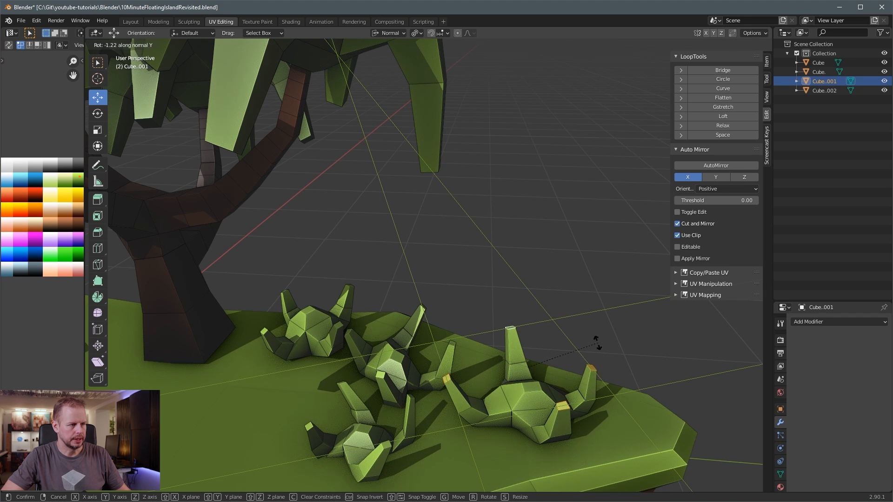
{"action": "left_click", "coordinate": [611, 389]}
{"action": "key", "text": "e"}
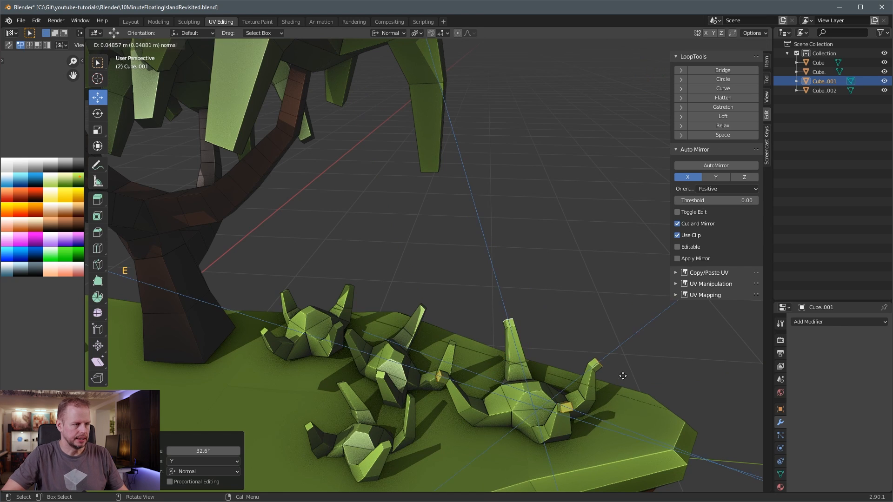
{"action": "left_click", "coordinate": [645, 352]}
- Rotate the extruded end faces 34.7° around their normal Y axis and extrude them once more
{"action": "key", "text": "r"}
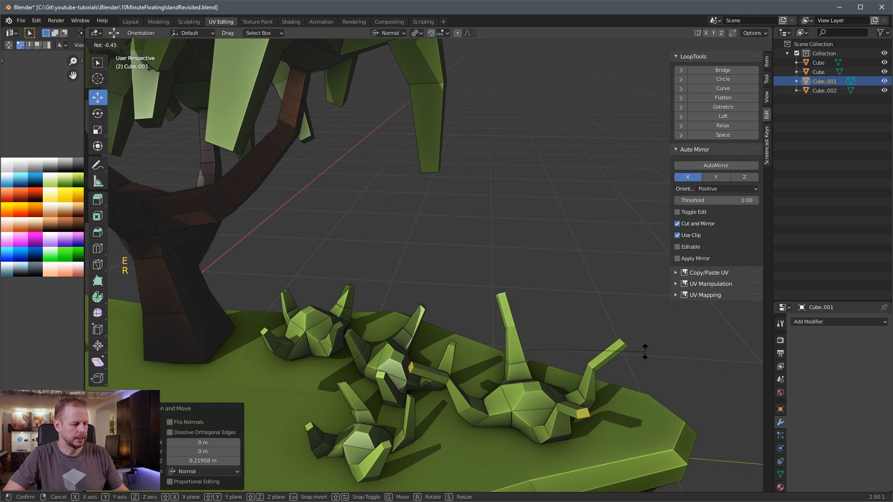
{"action": "key", "text": "y"}
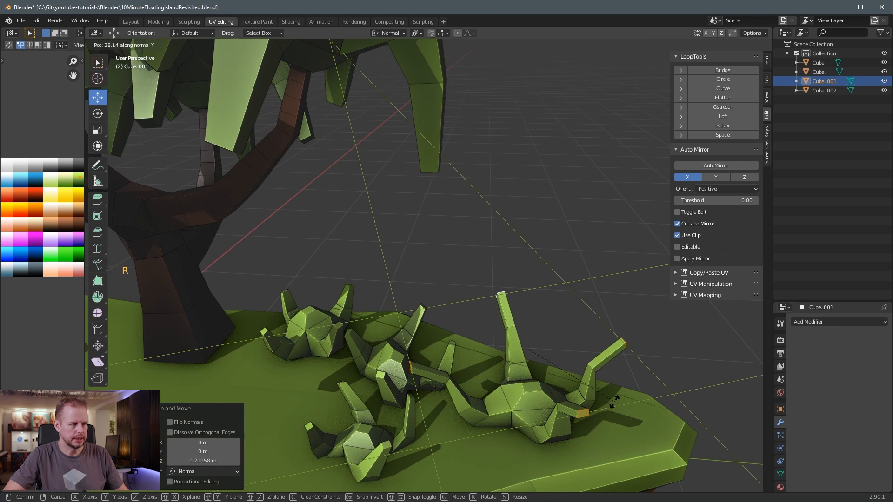
{"action": "left_click", "coordinate": [608, 412]}
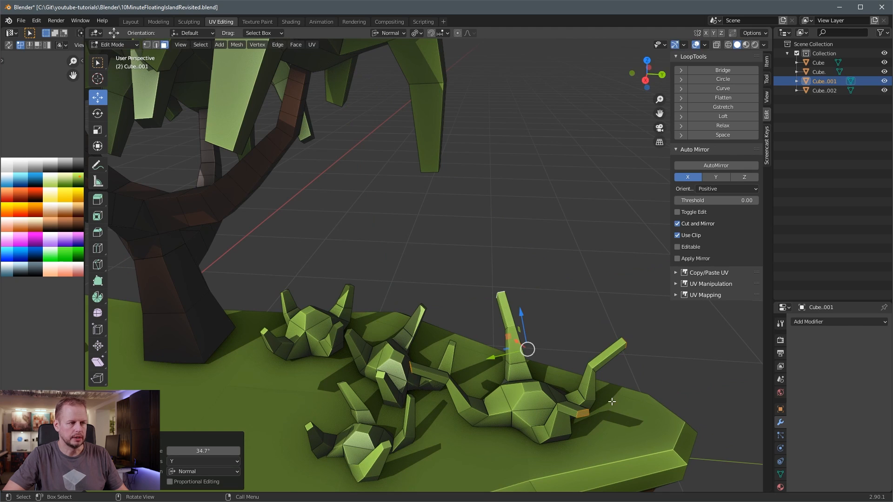
{"action": "key", "text": "e"}
{"action": "left_click", "coordinate": [667, 360]}
- Undo the last three extrude and rotate operations on the plant's arms and return to Object Mode
{"action": "middle_click_drag", "start_coordinate": [667, 359], "coordinate": [571, 325]}
{"action": "scroll", "coordinate": [636, 370], "scroll_direction": "down", "scroll_amount": 4}
{"action": "key", "text": "ctrl+z"}
{"action": "key", "text": "ctrl+z"}
{"action": "key", "text": "ctrl+z"}
{"action": "key", "text": "Tab"}
{"action": "left_click", "coordinate": [570, 351]}
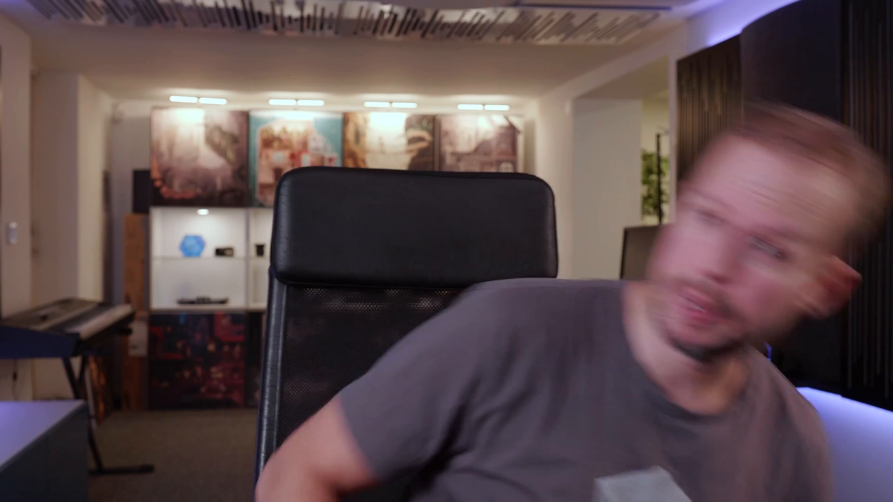